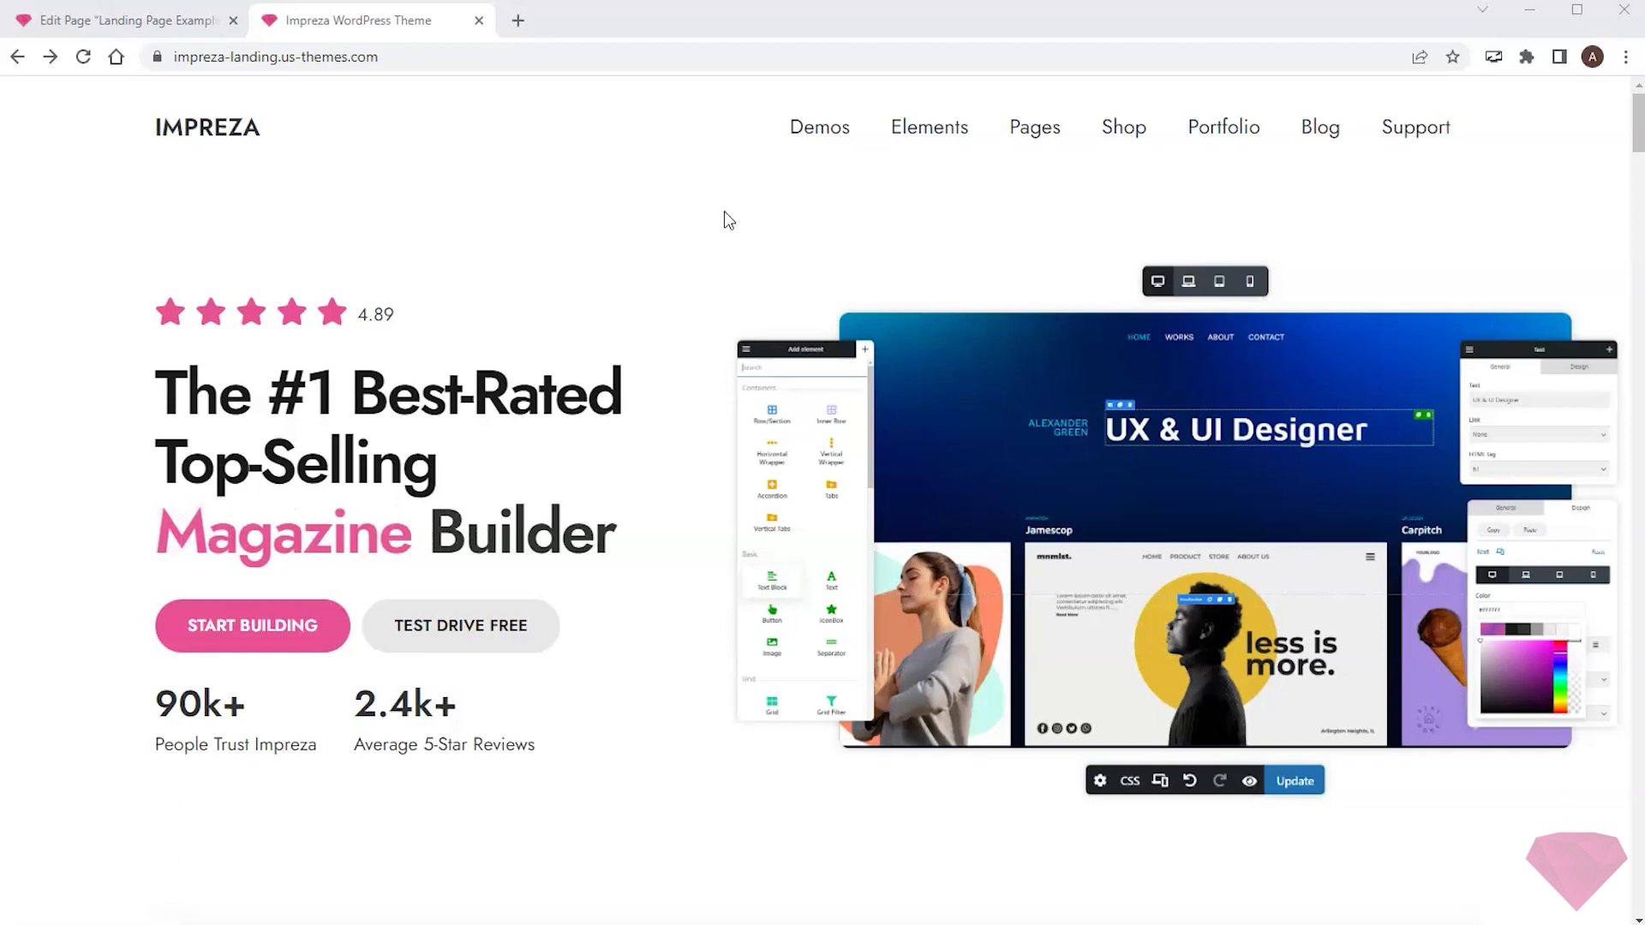
# Open the Section Templates Library in its own tab, then return to the Landing Page Example editor.
pyautogui.moveTo(1010, 122)
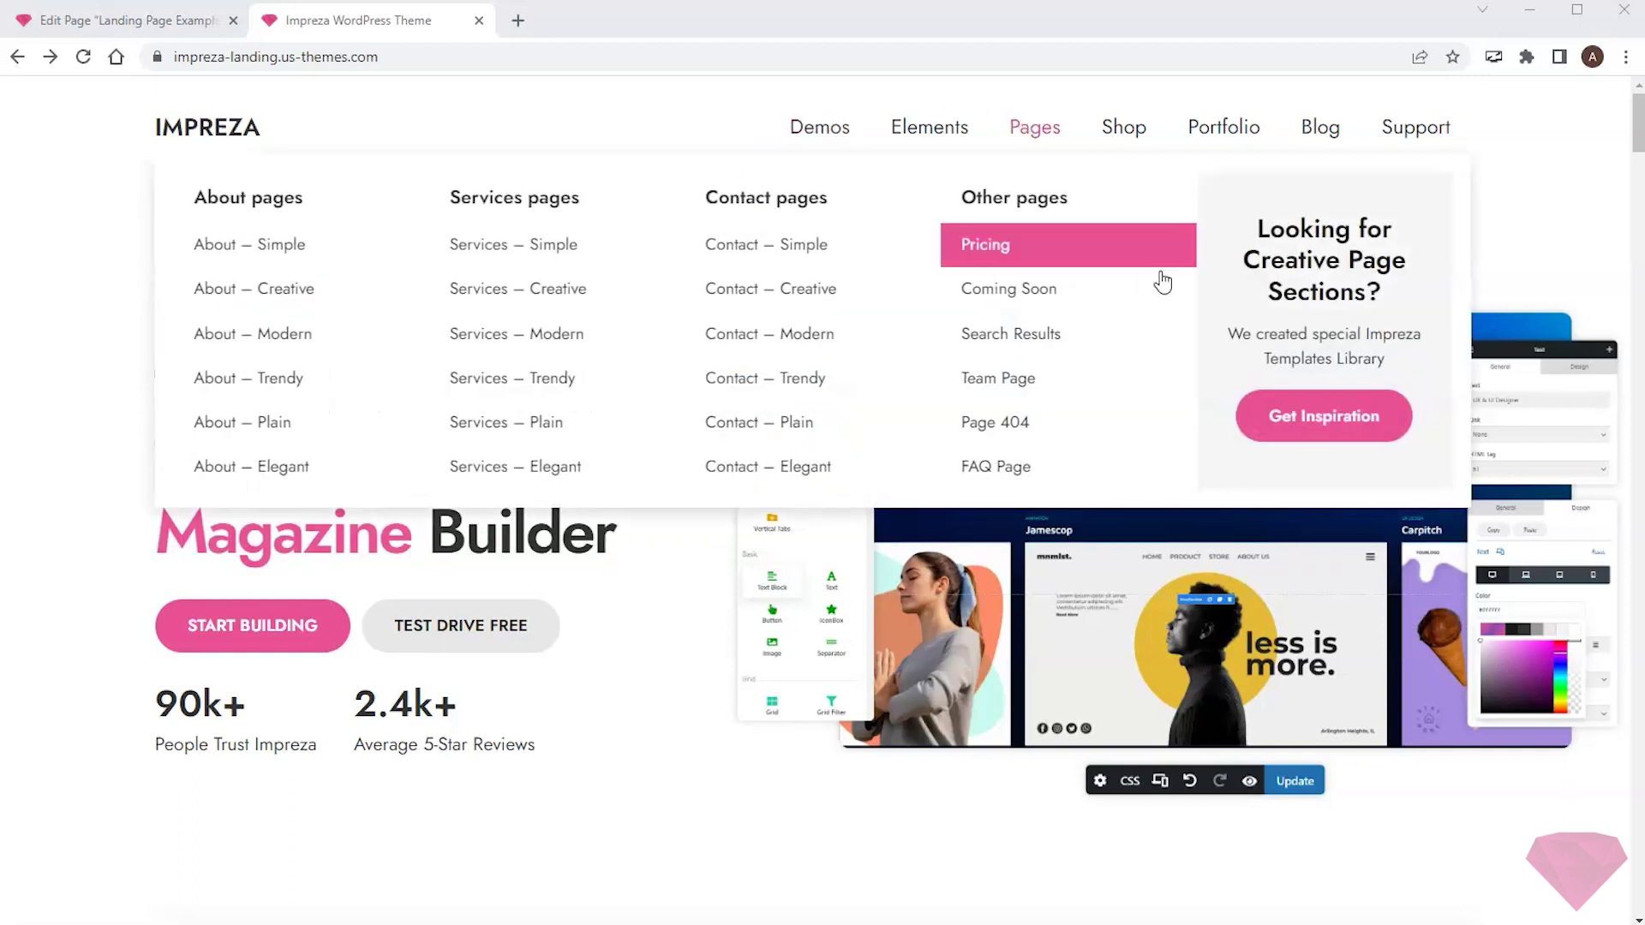
pyautogui.click(1311, 420)
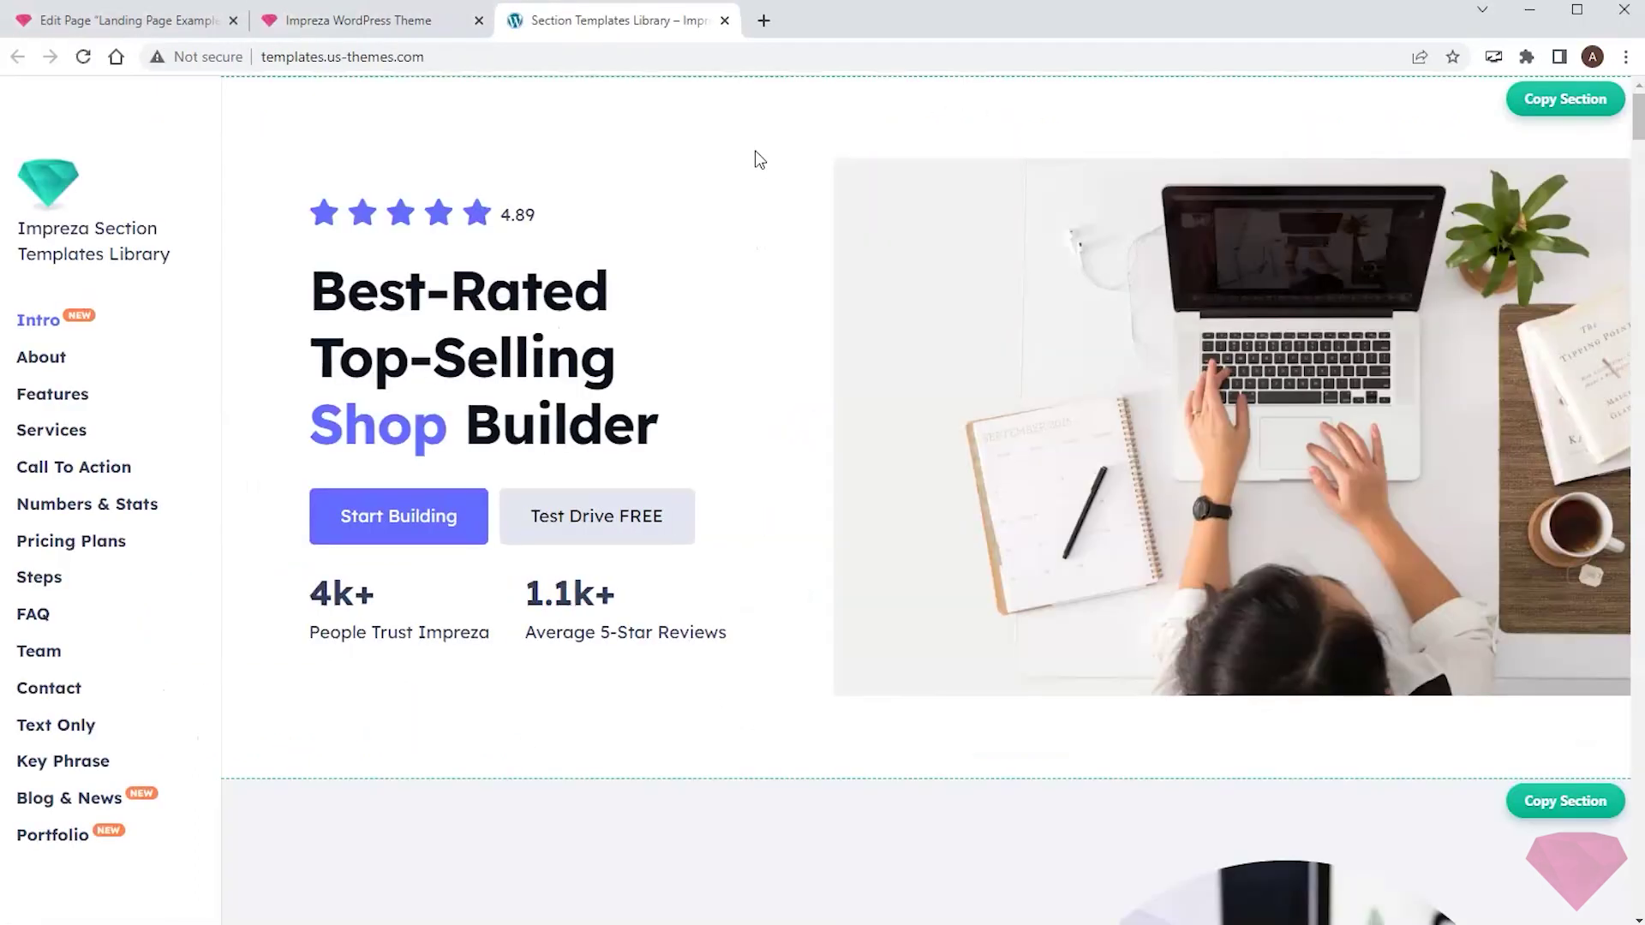
pyautogui.moveTo(591, 21); pyautogui.dragTo(210, 21)
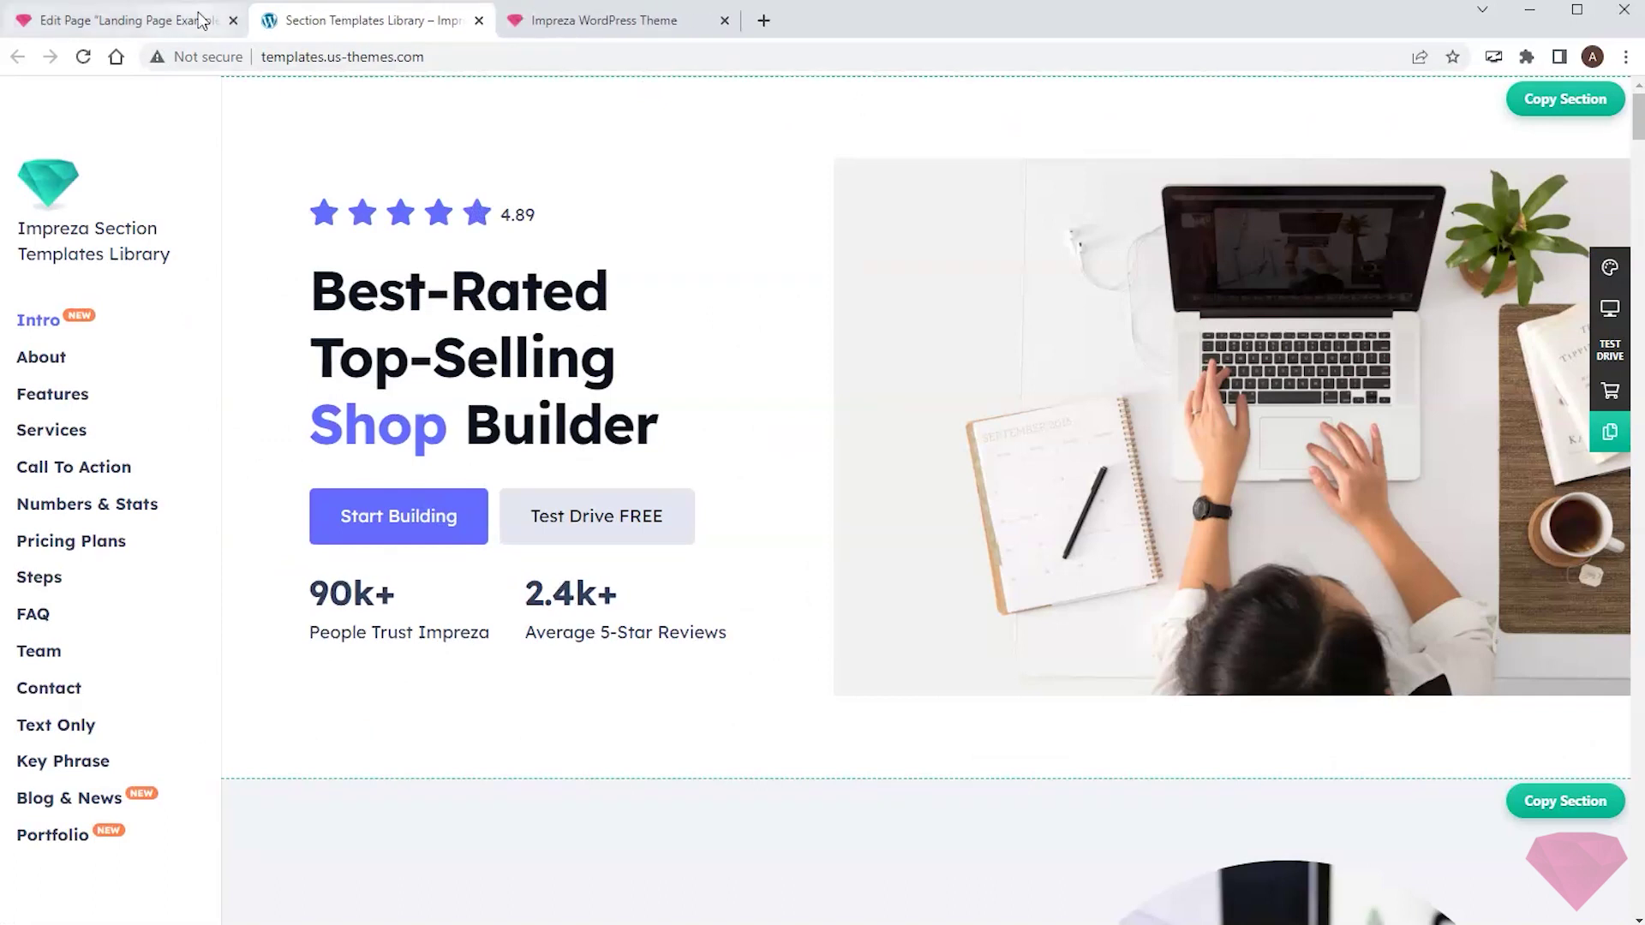
pyautogui.click(137, 19)
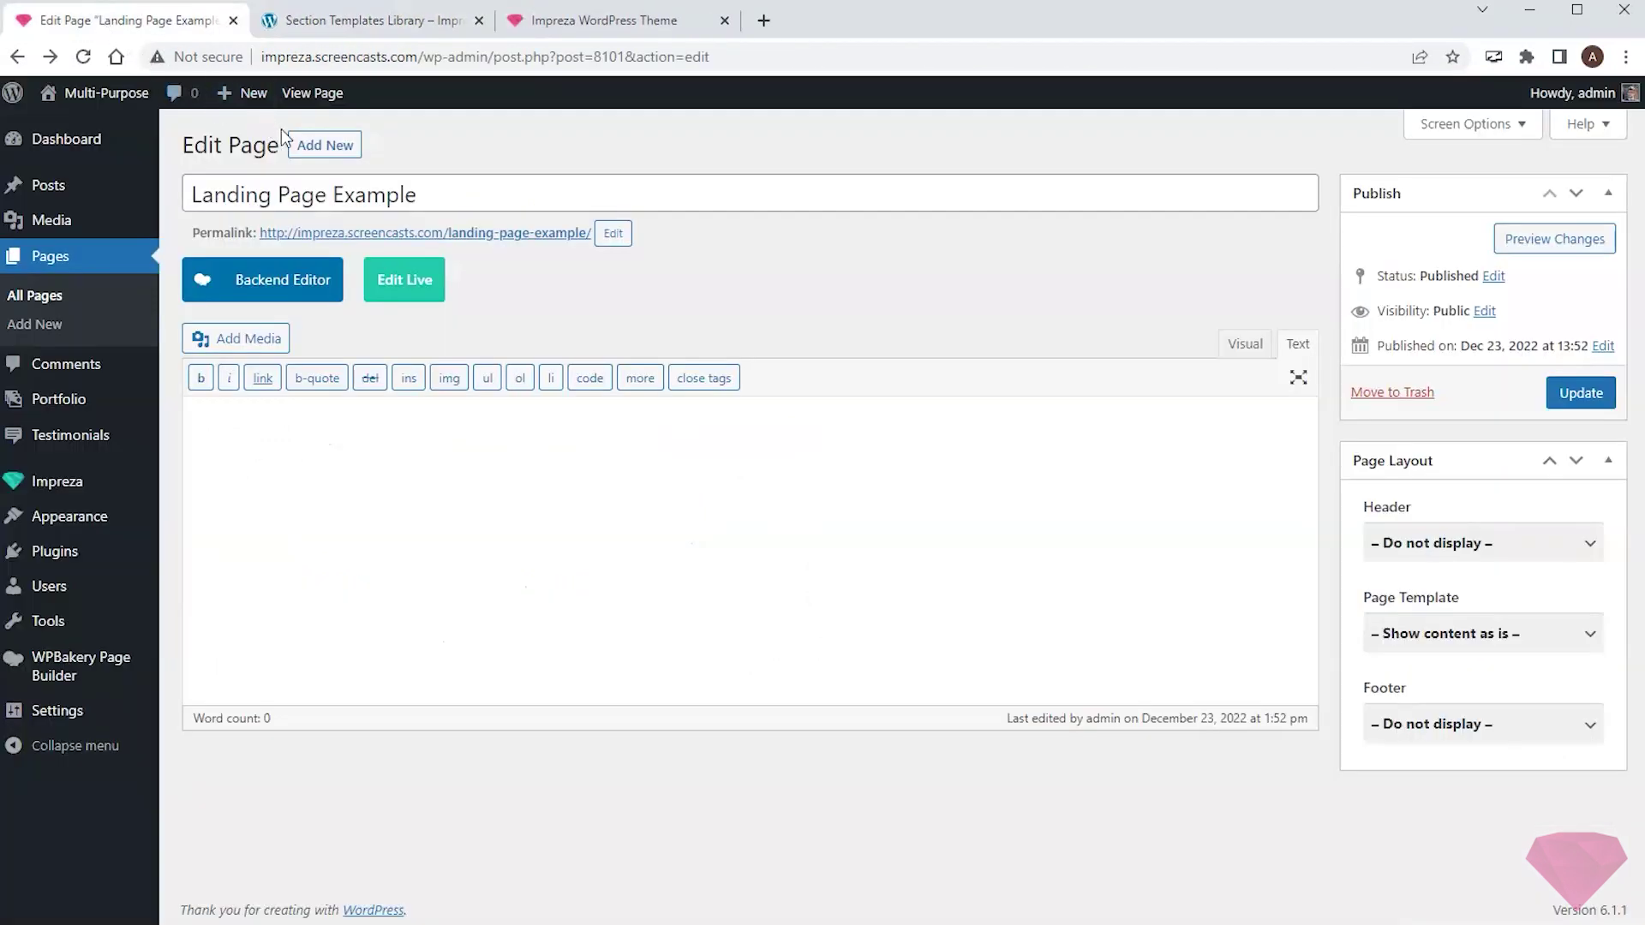
# Open the page in Edit Live and copy the '#1 SEO Agency' hero section from the library.
pyautogui.click(415, 294)
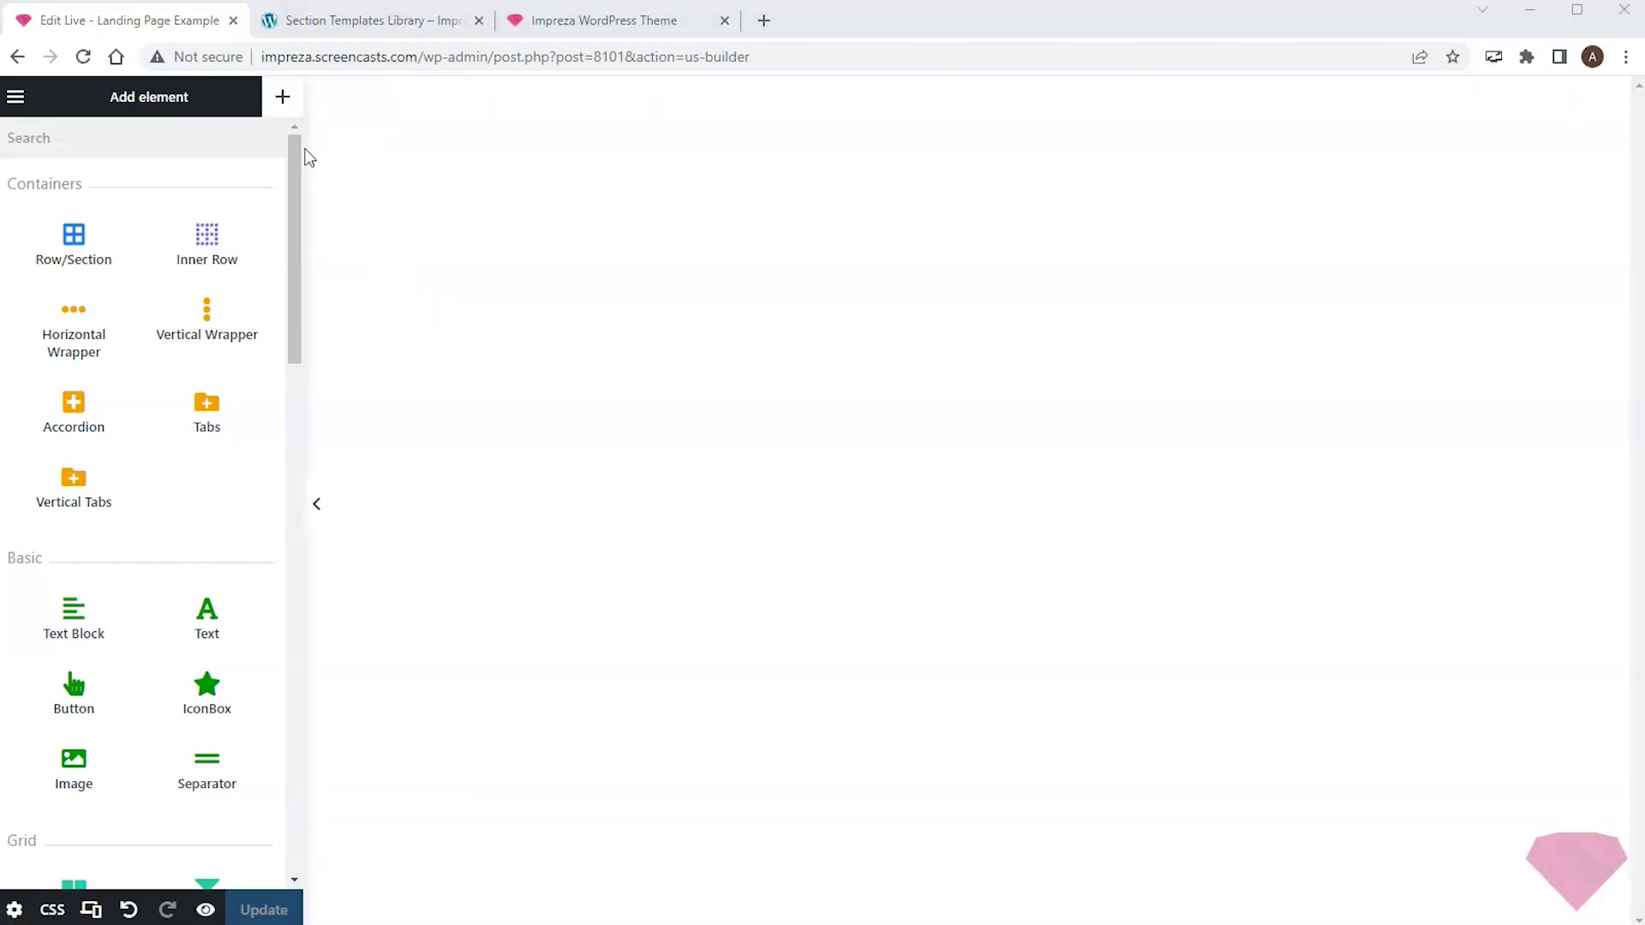
pyautogui.click(375, 23)
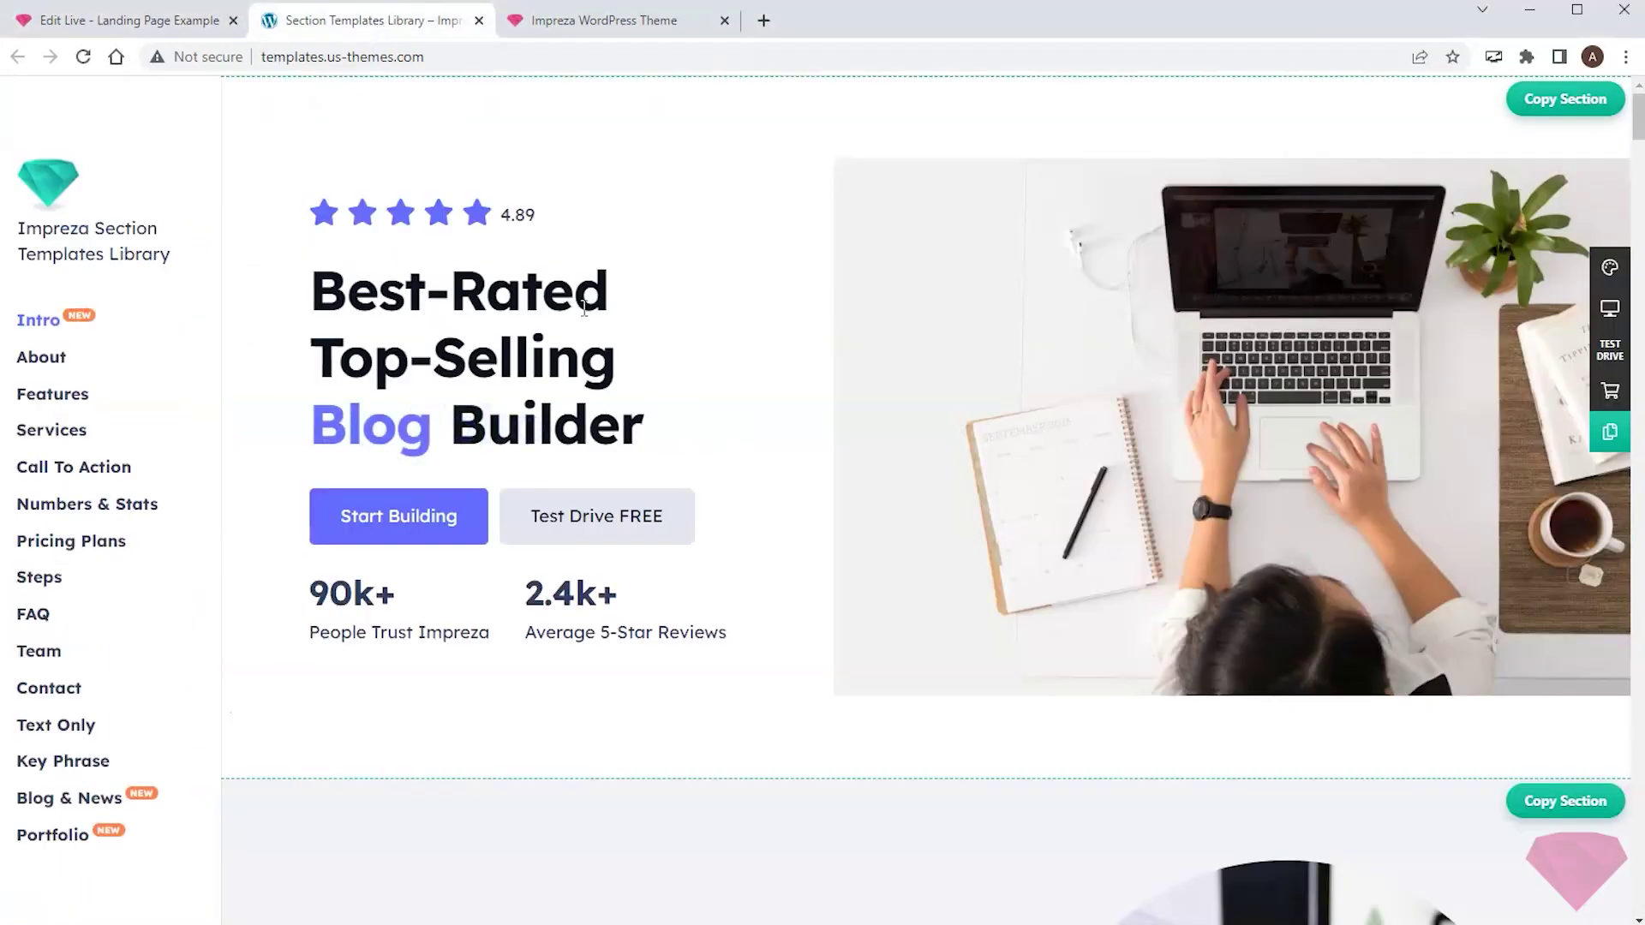
pyautogui.scroll(-15, 793, 295)
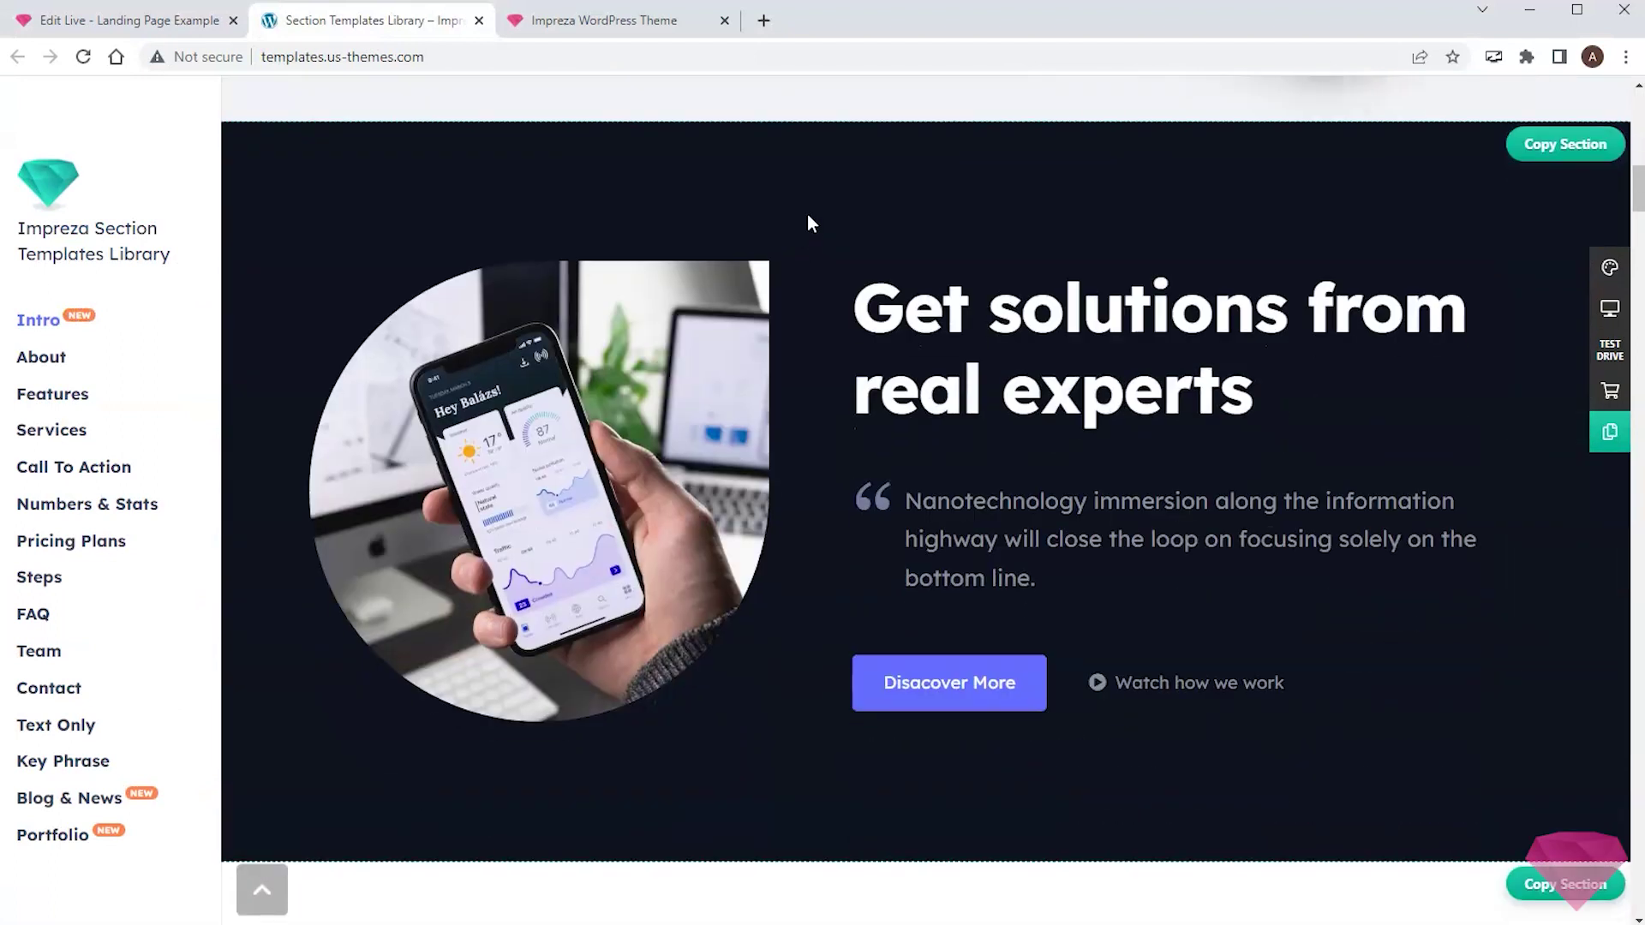
pyautogui.scroll(-3, 810, 186)
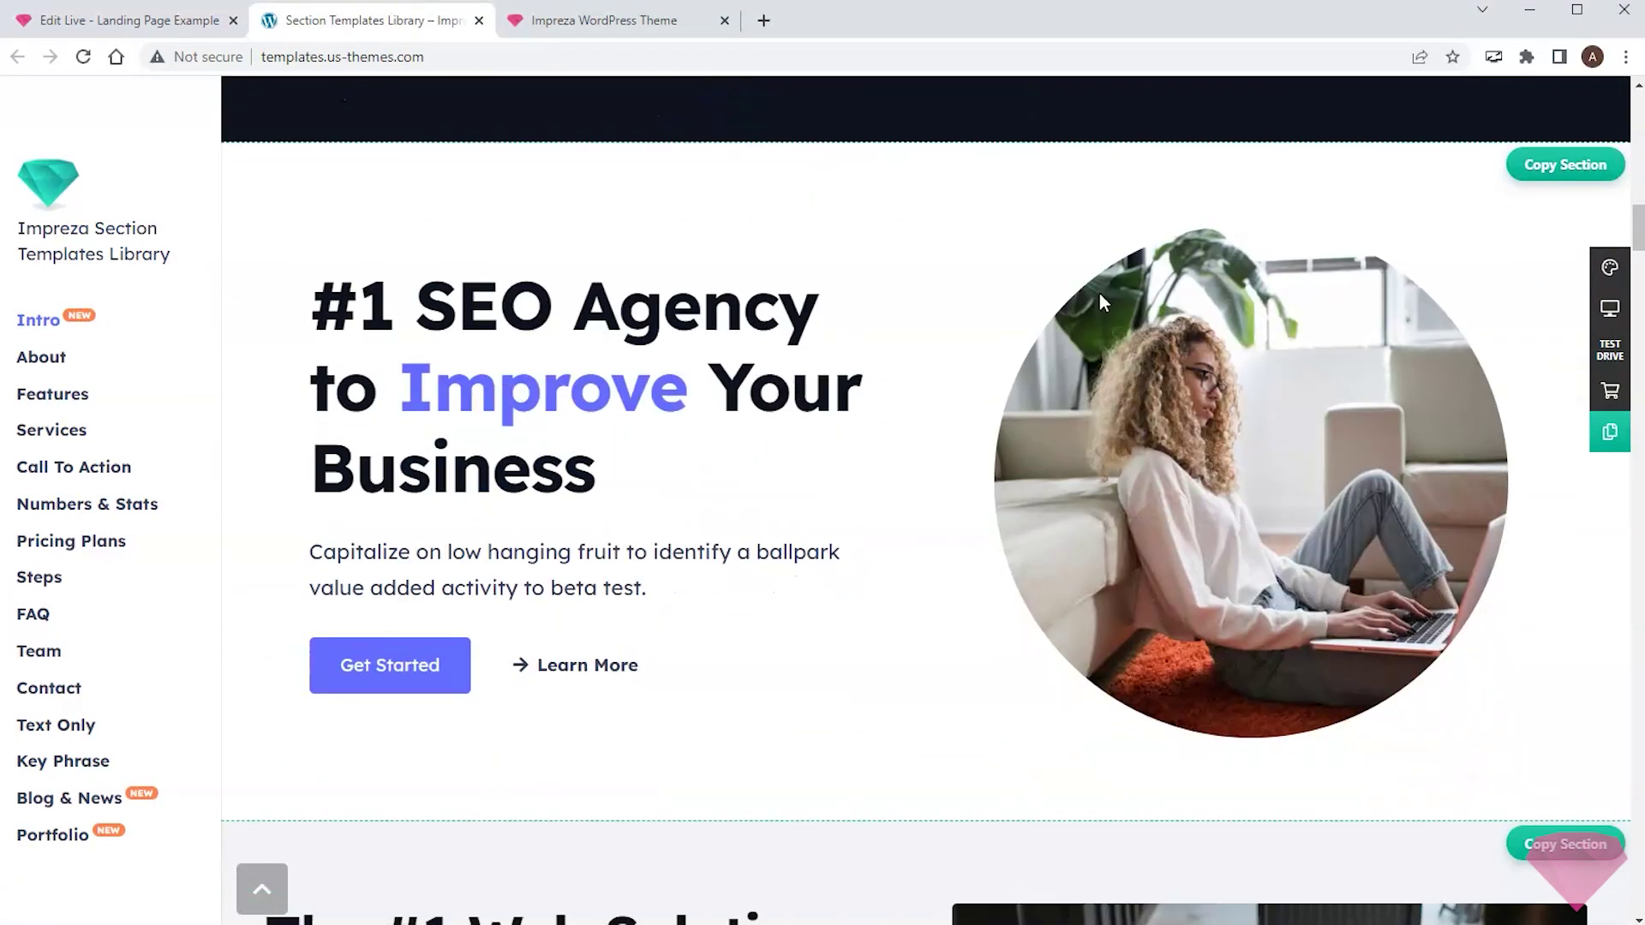
pyautogui.click(1558, 176)
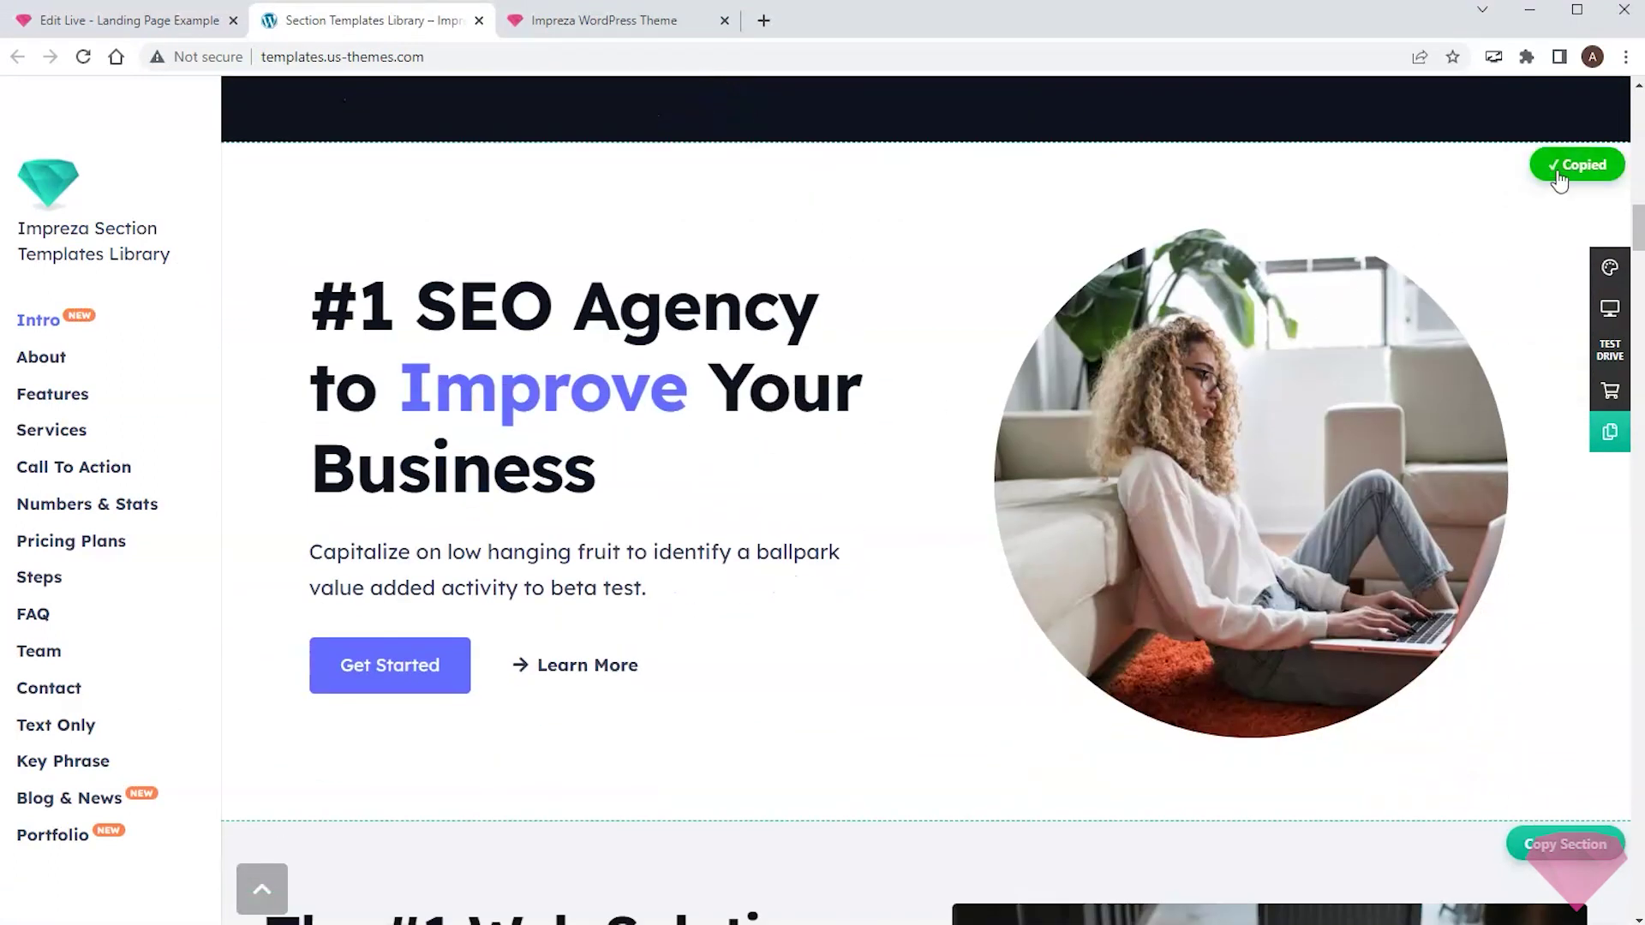
# Paste the copied hero section code into Paste Row/Section and append it to the page.
pyautogui.click(132, 29)
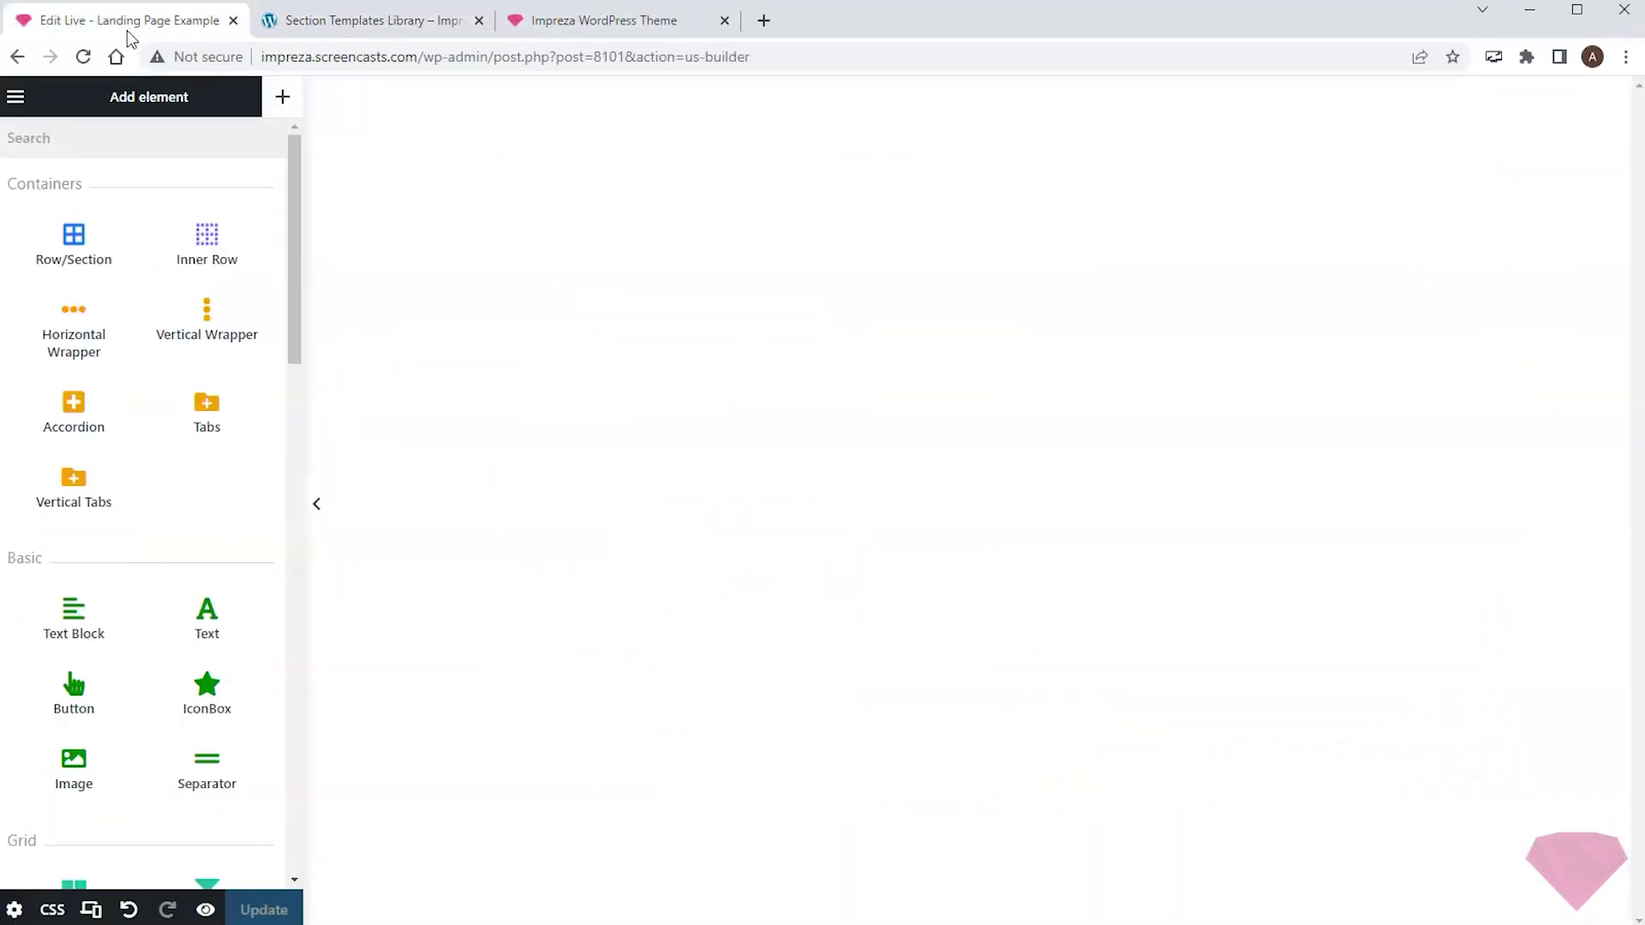
pyautogui.click(16, 97)
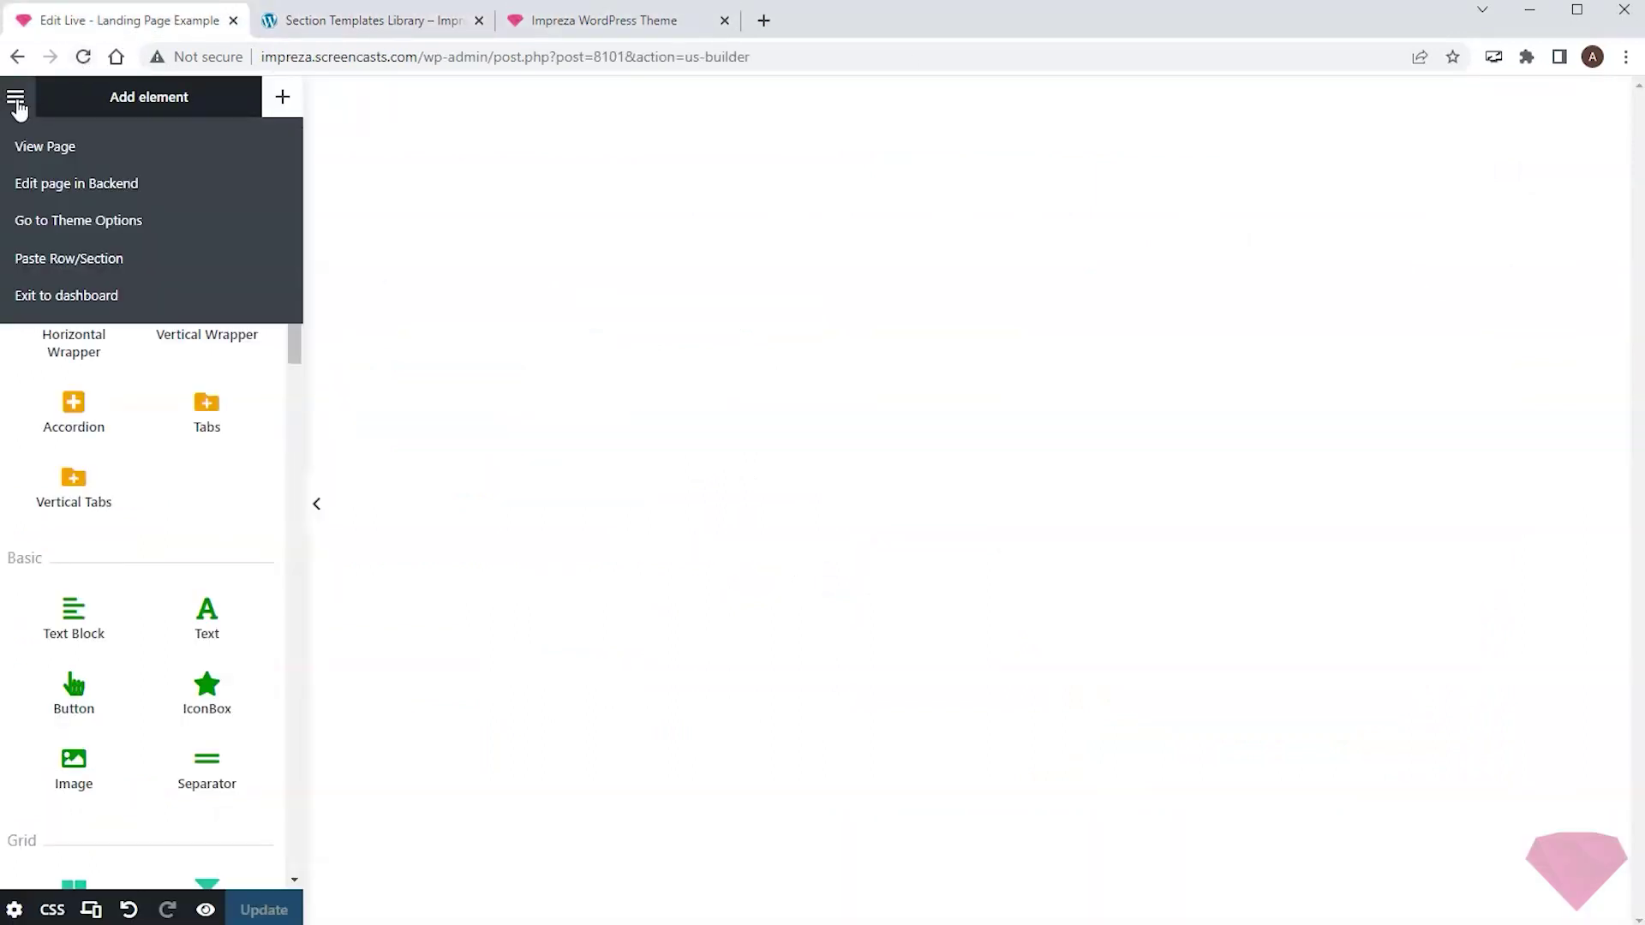
pyautogui.click(53, 259)
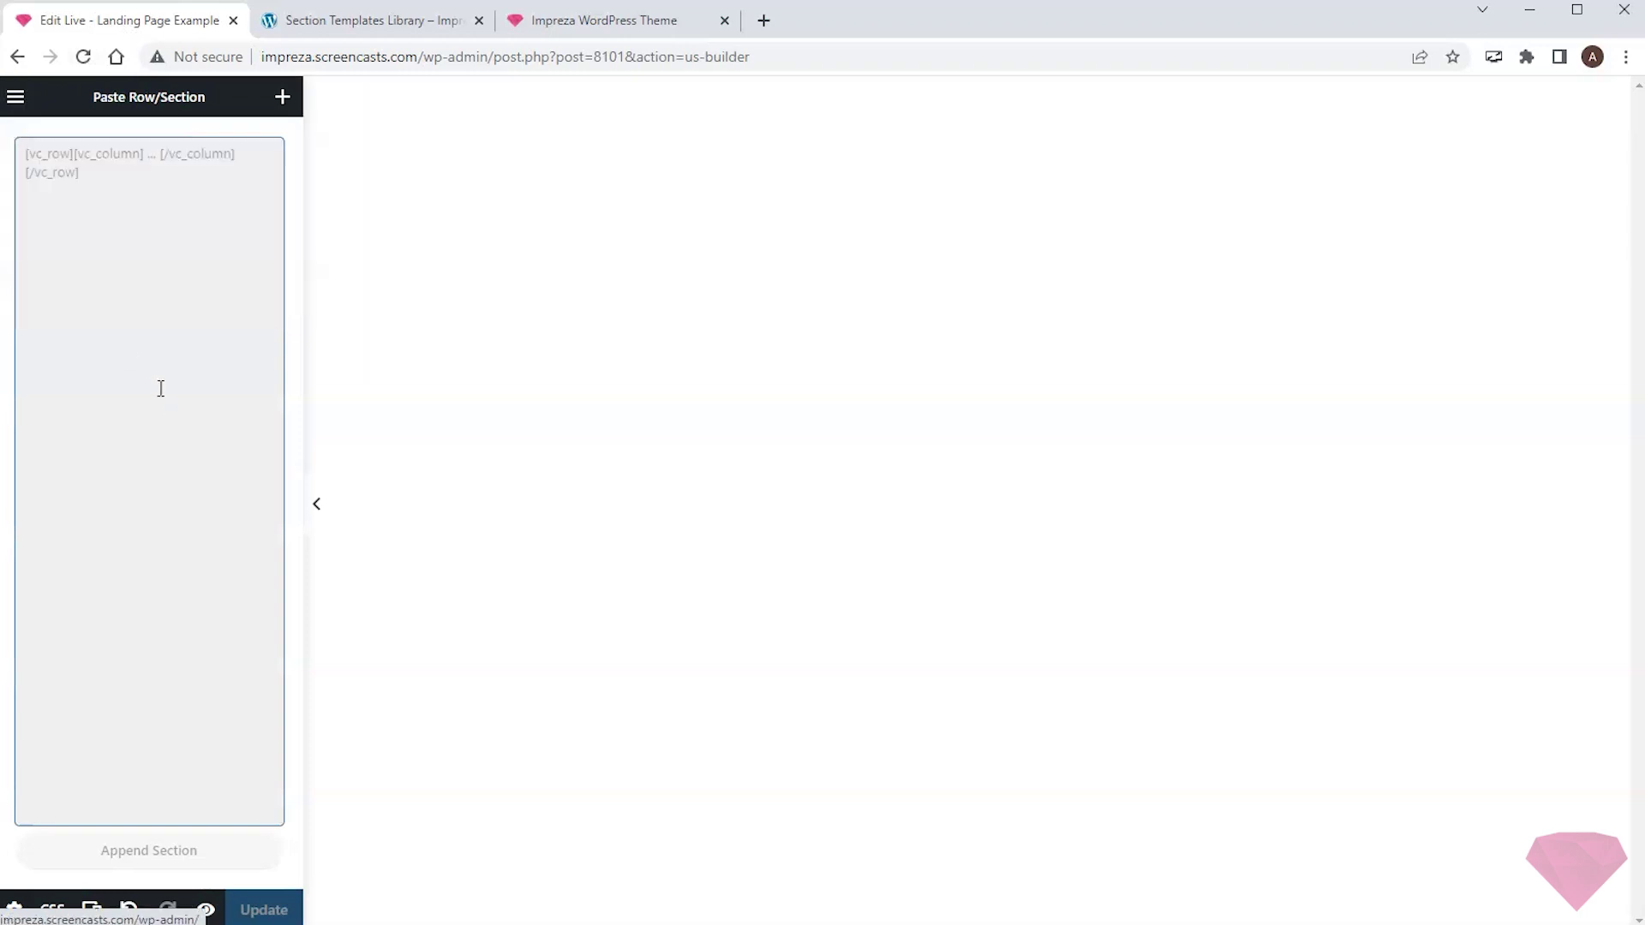
pyautogui.click(85, 239)
pyautogui.hotkey('ctrl', 'v')
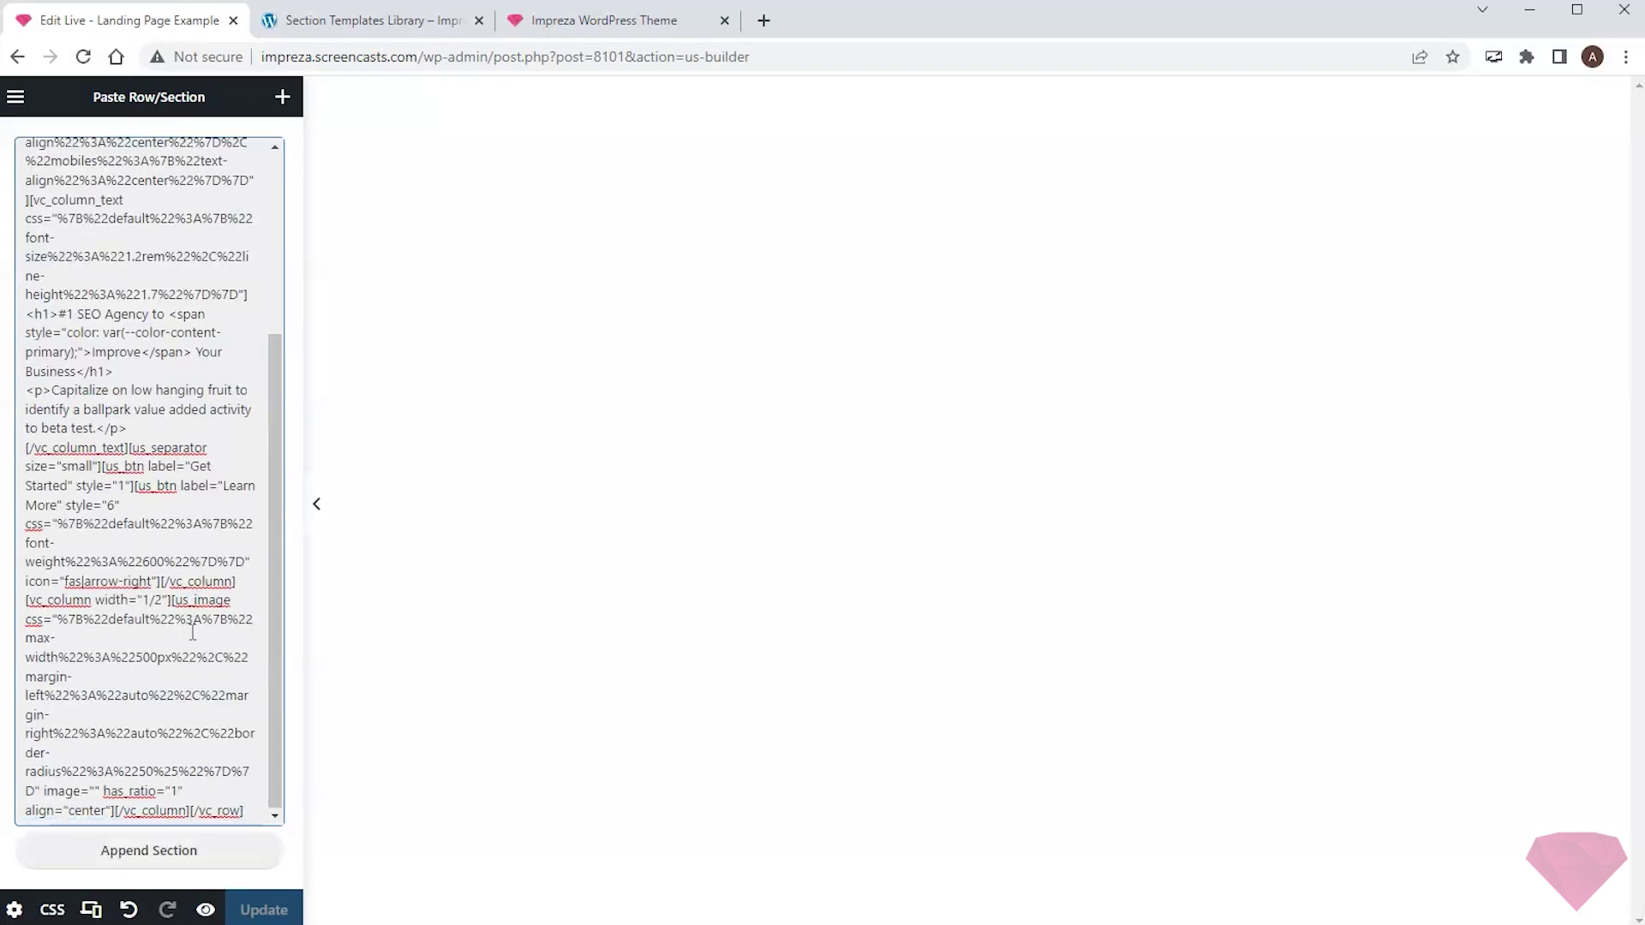
pyautogui.click(152, 855)
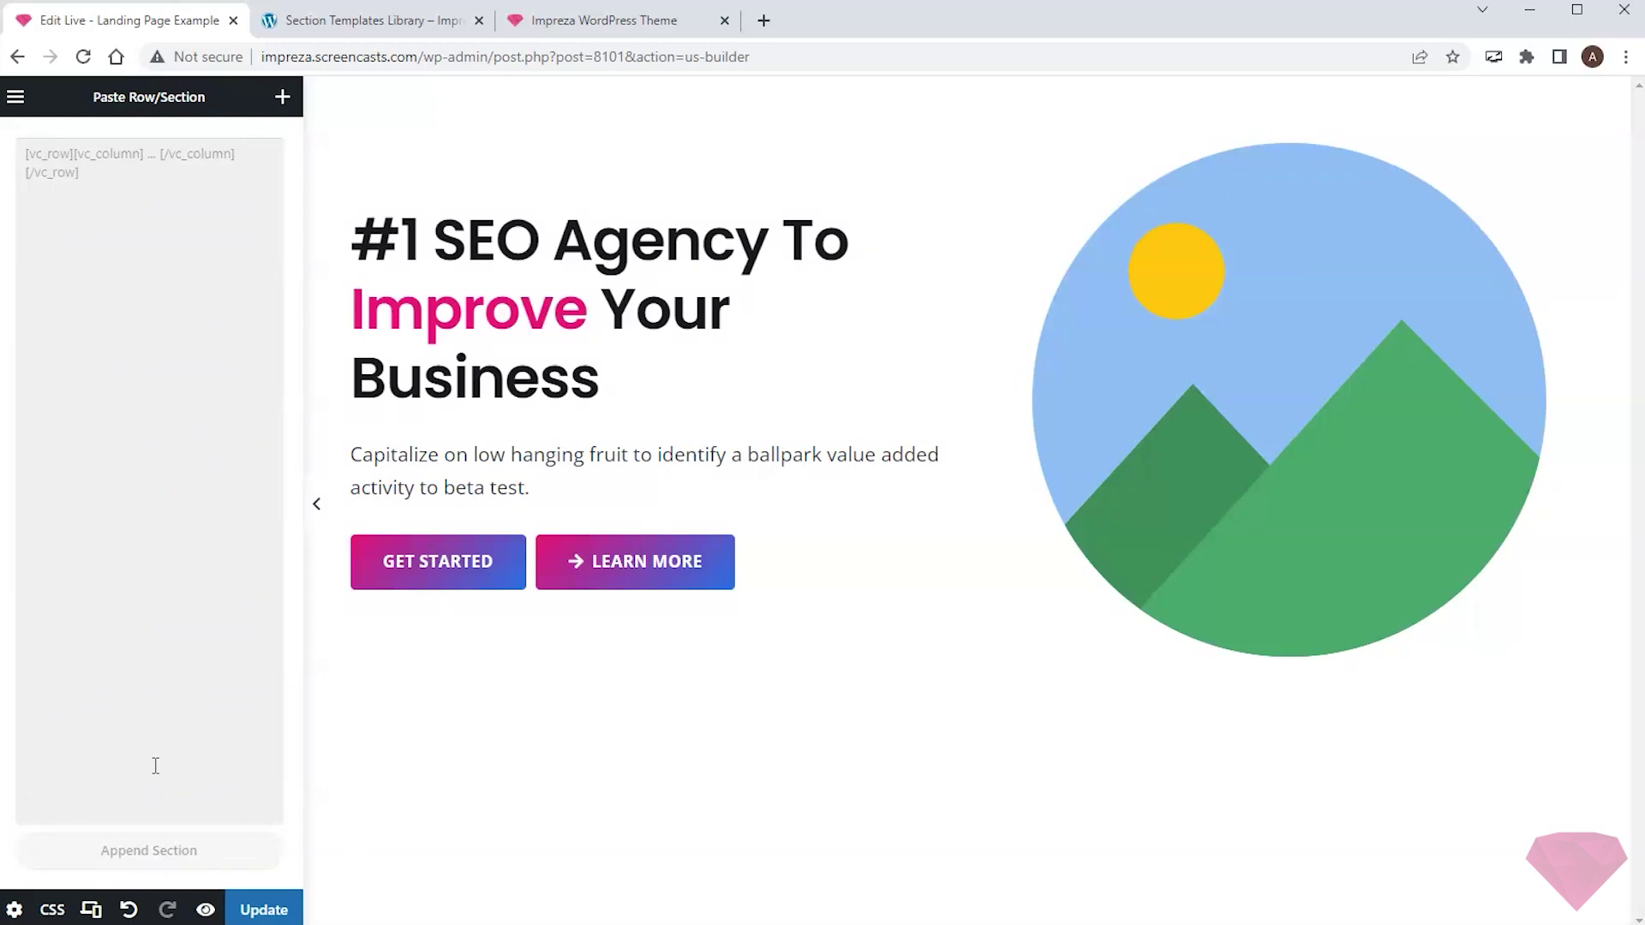
pyautogui.click(329, 24)
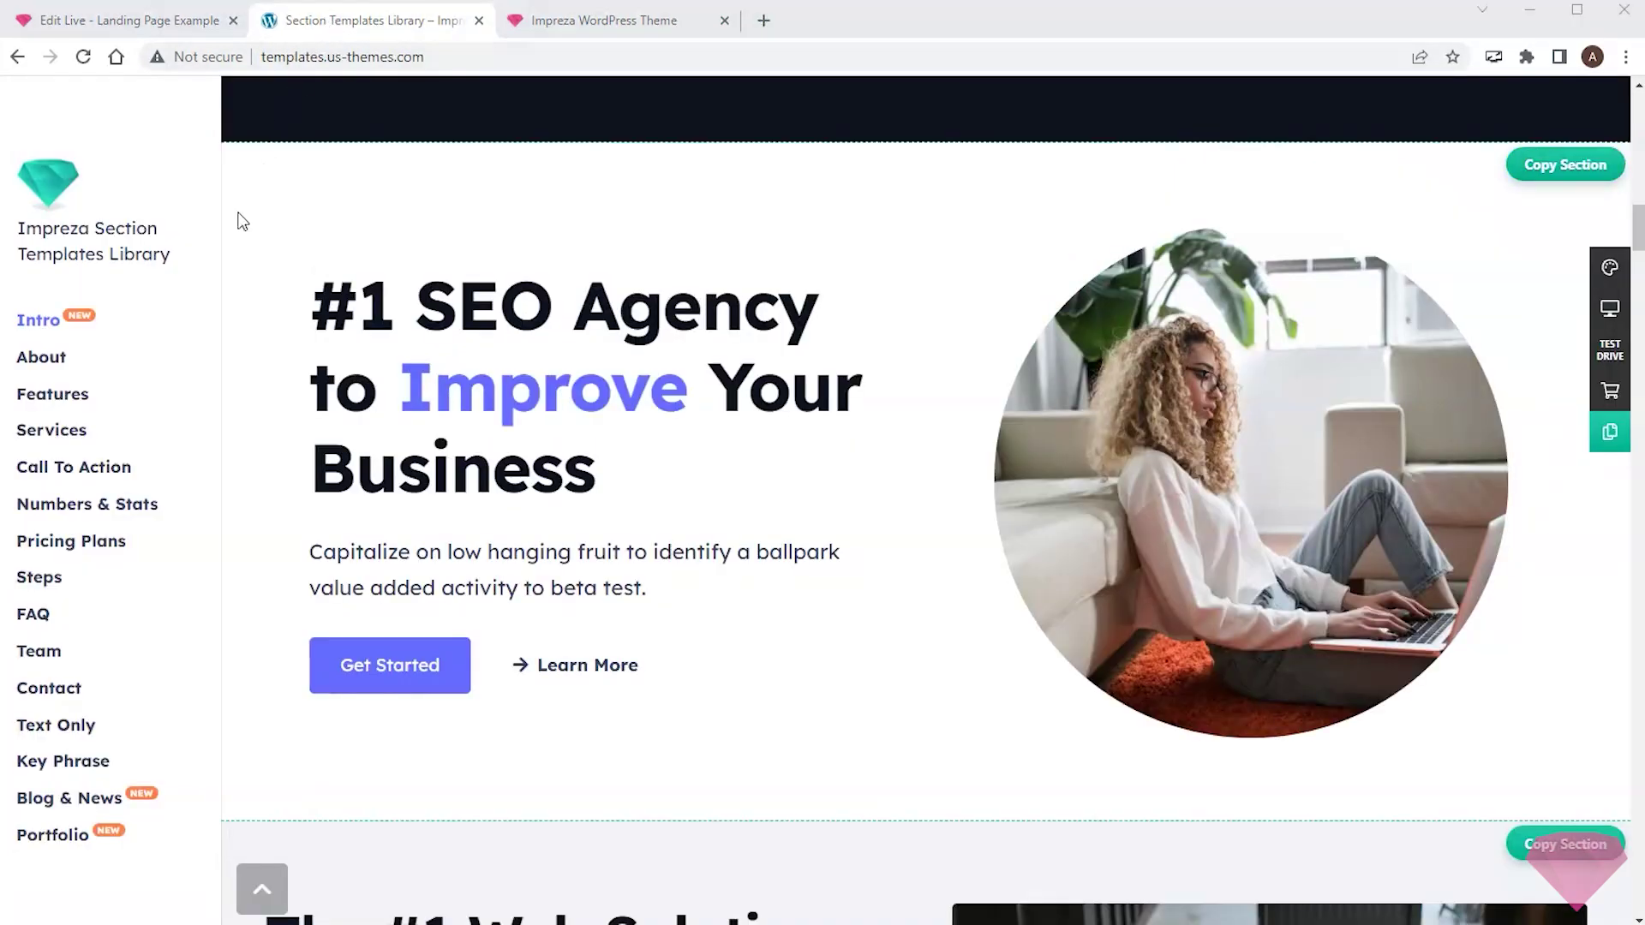
# In the Services templates, copy the 'How We Can Work' tabs section (Design, Testing, Analytics).
pyautogui.click(66, 438)
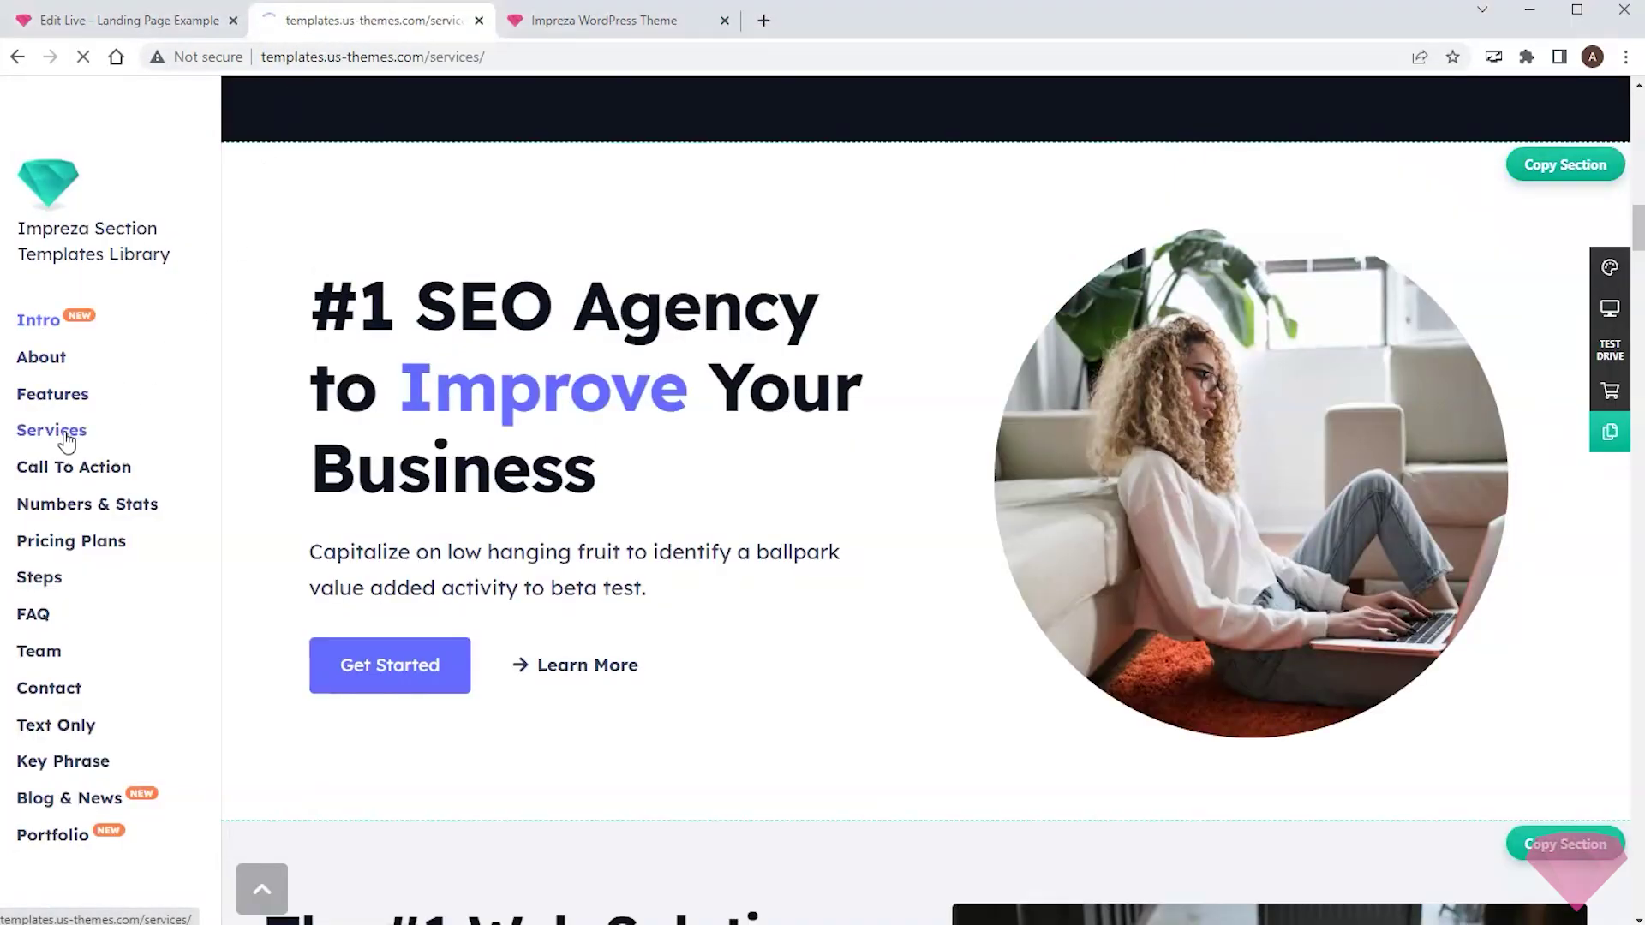
pyautogui.scroll(-20, 718, 304)
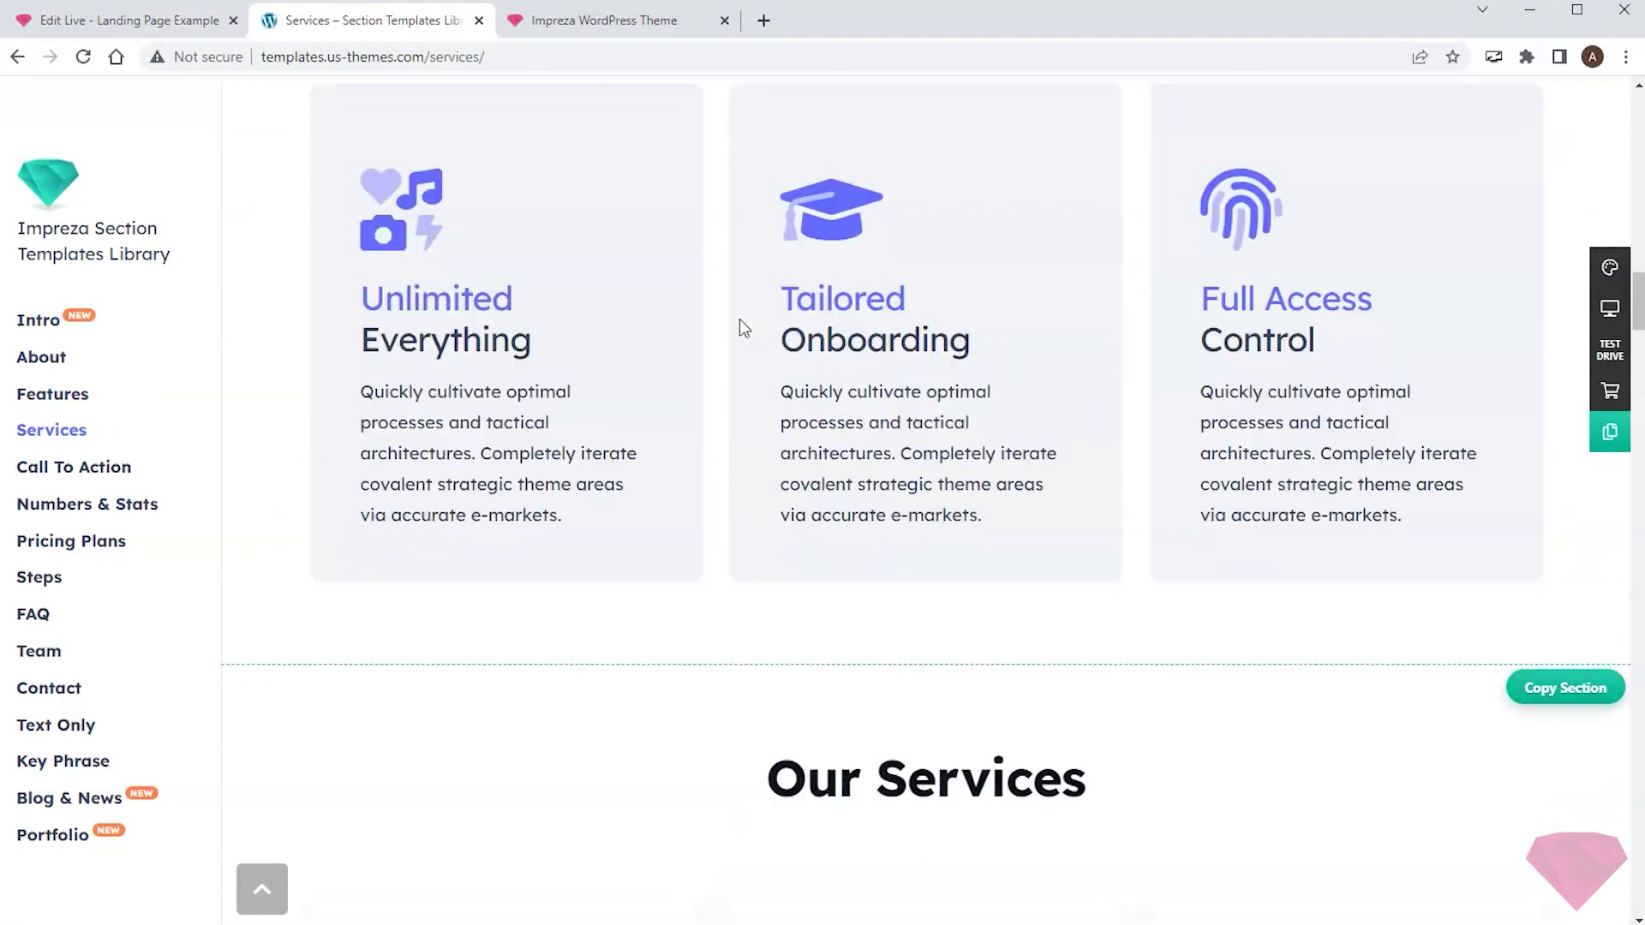
pyautogui.scroll(-20, 785, 347)
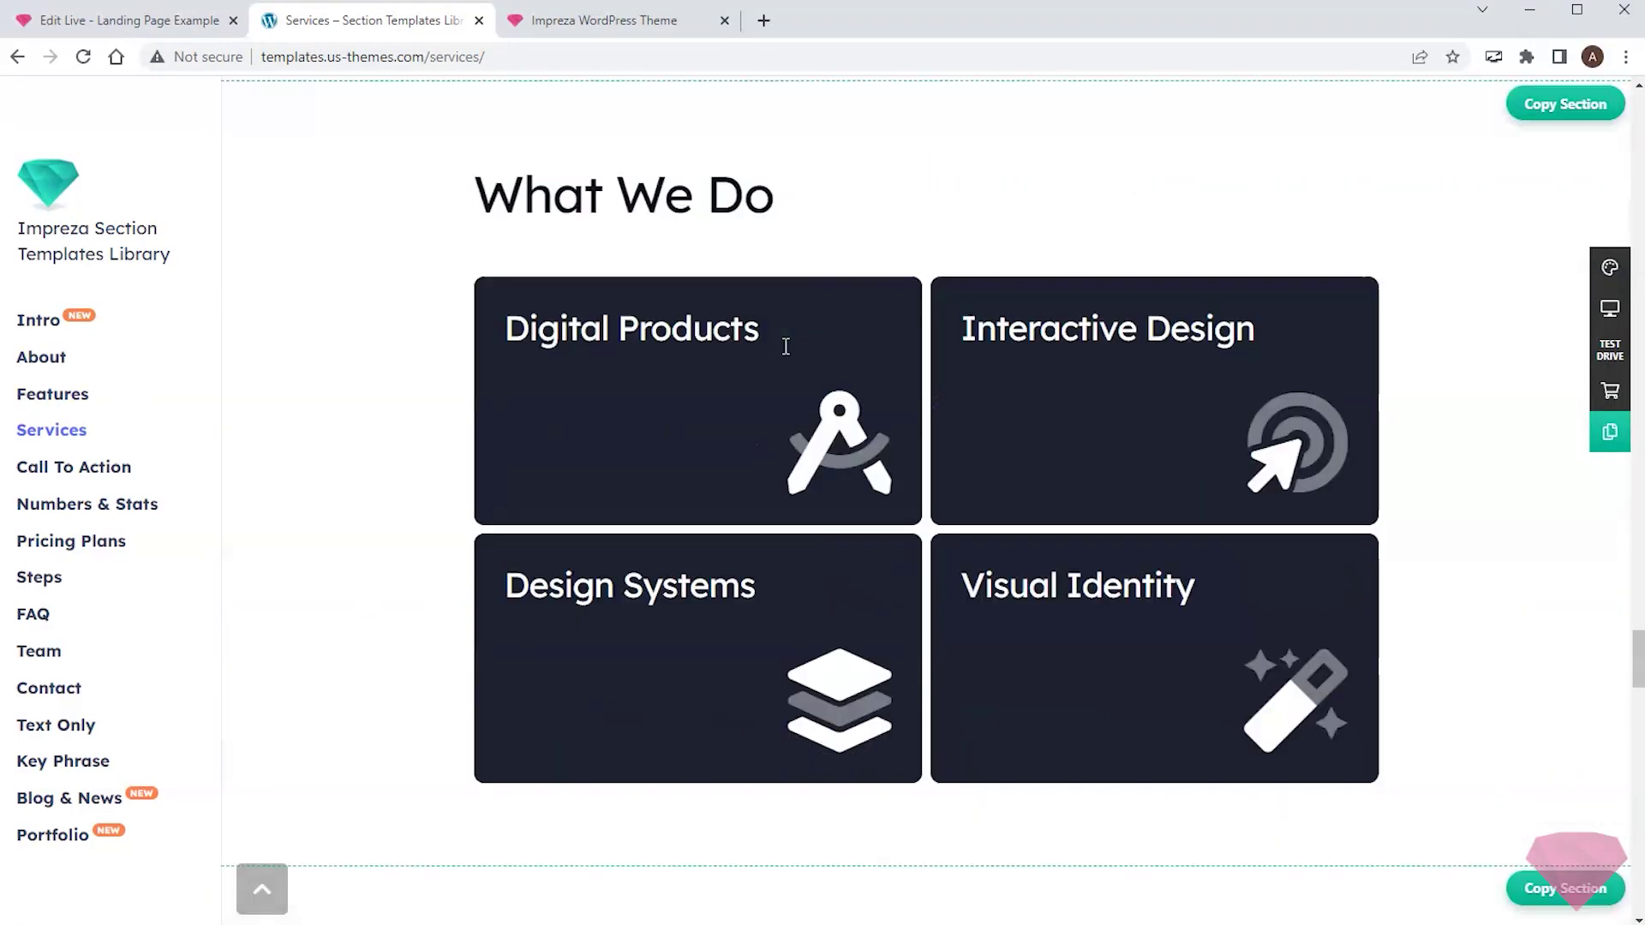
pyautogui.scroll(-9, 788, 354)
pyautogui.scroll(2, 782, 352)
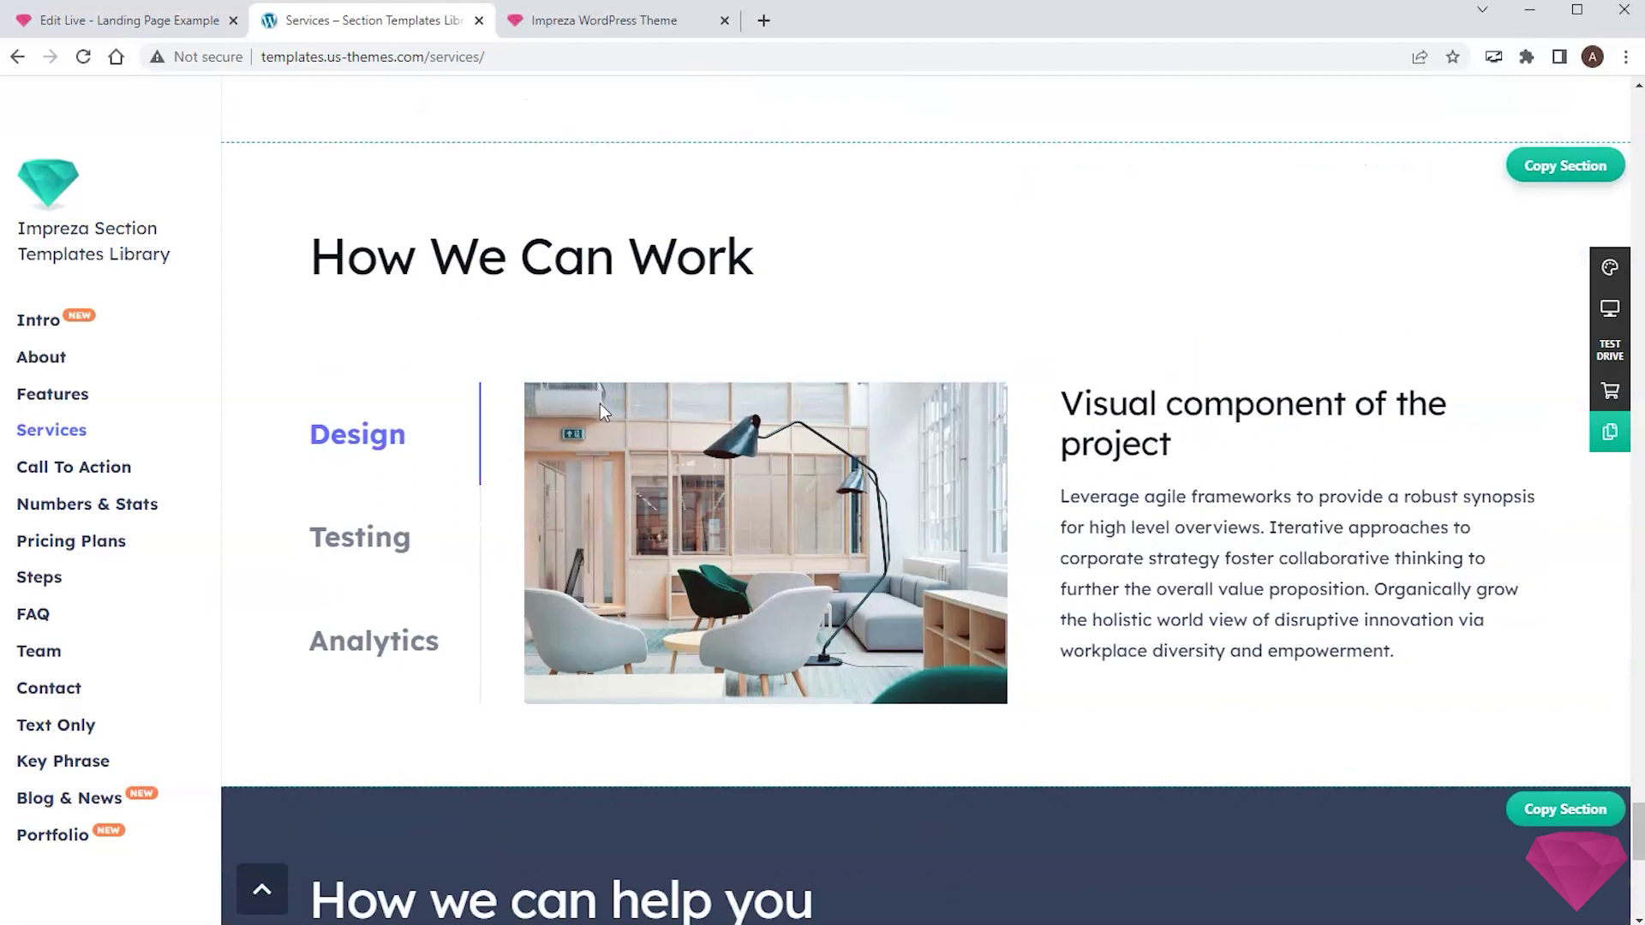
pyautogui.click(352, 537)
pyautogui.click(356, 447)
pyautogui.click(1525, 169)
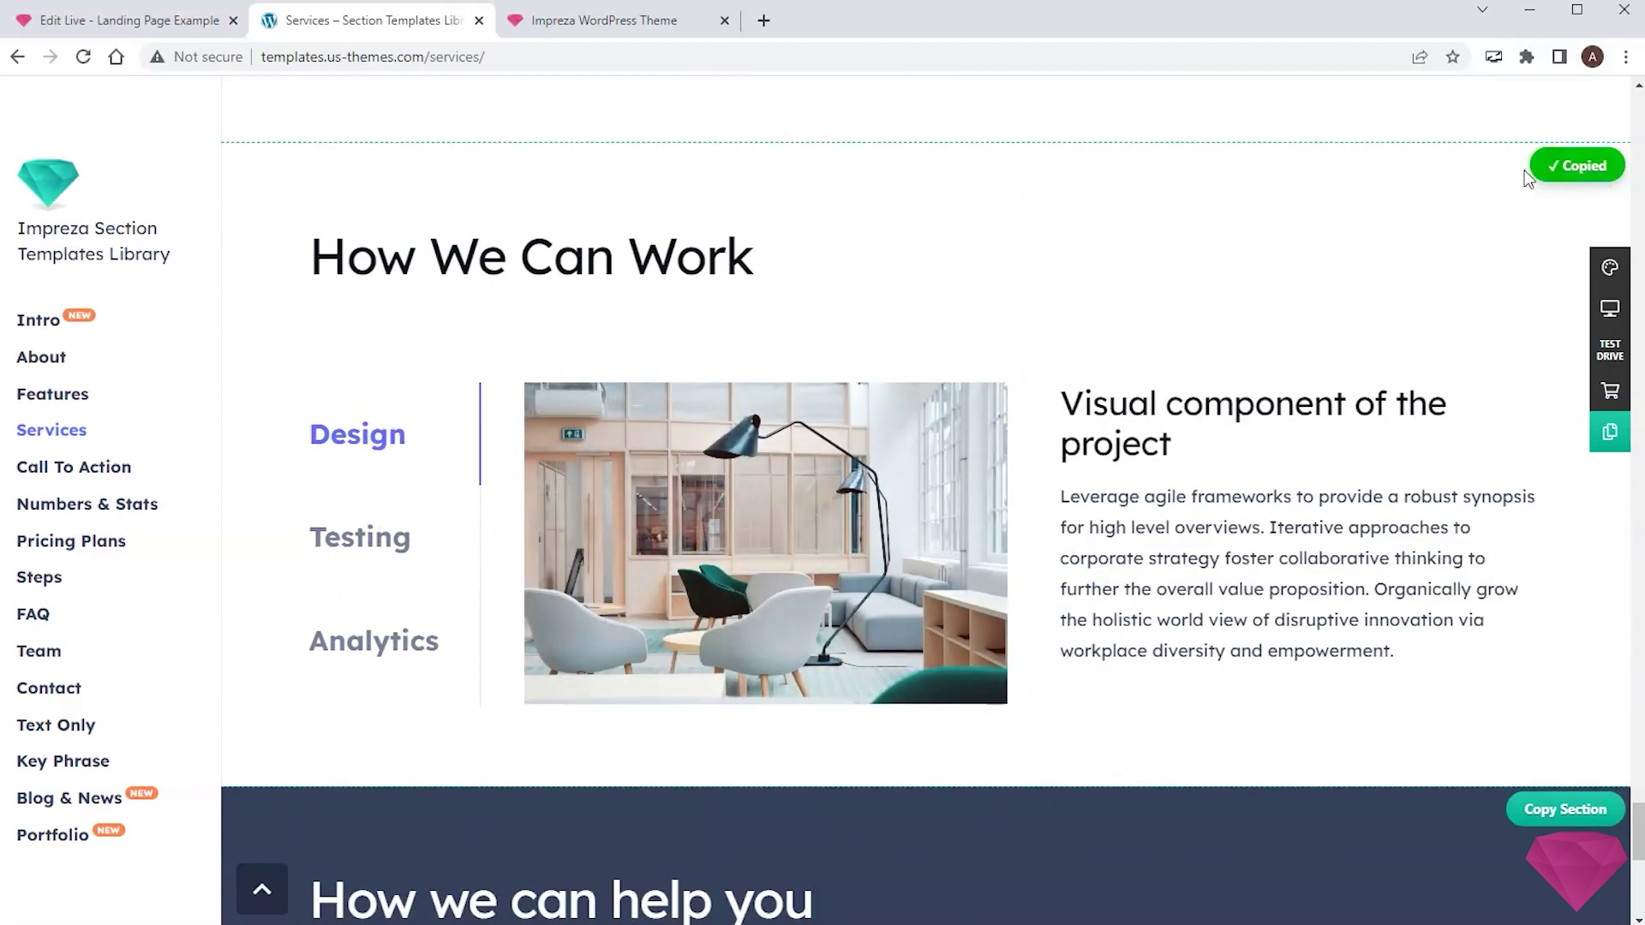
# Paste the How We Can Work section code in the builder and append it below the hero.
pyautogui.click(153, 27)
pyautogui.click(103, 203)
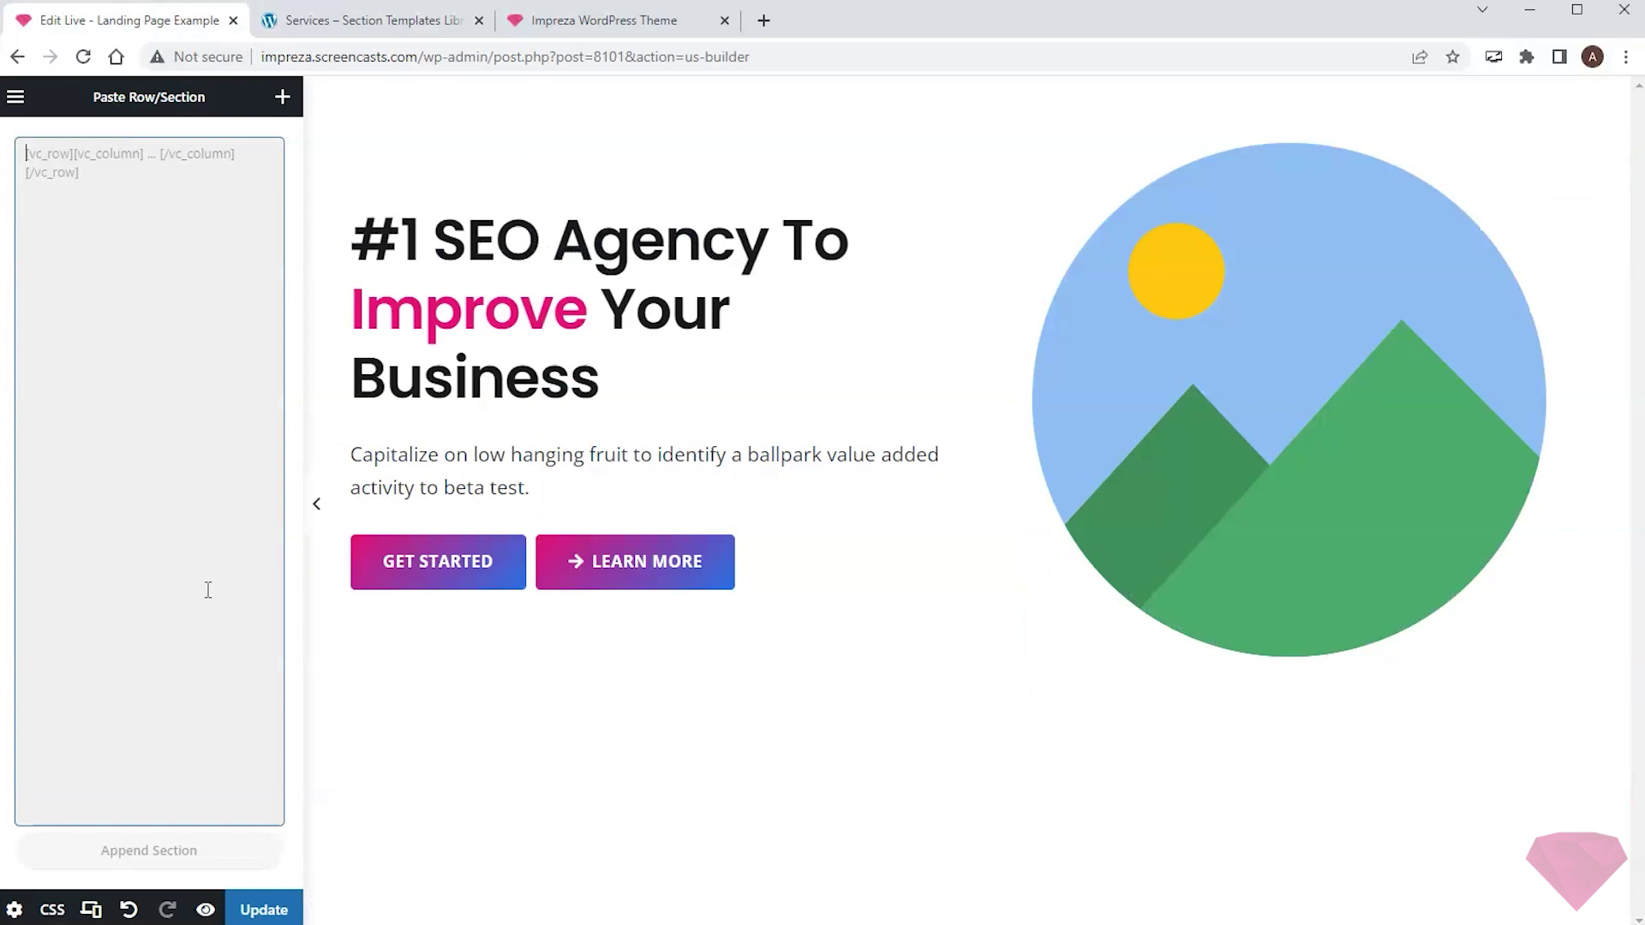
pyautogui.hotkey('ctrl', 'v')
pyautogui.click(193, 850)
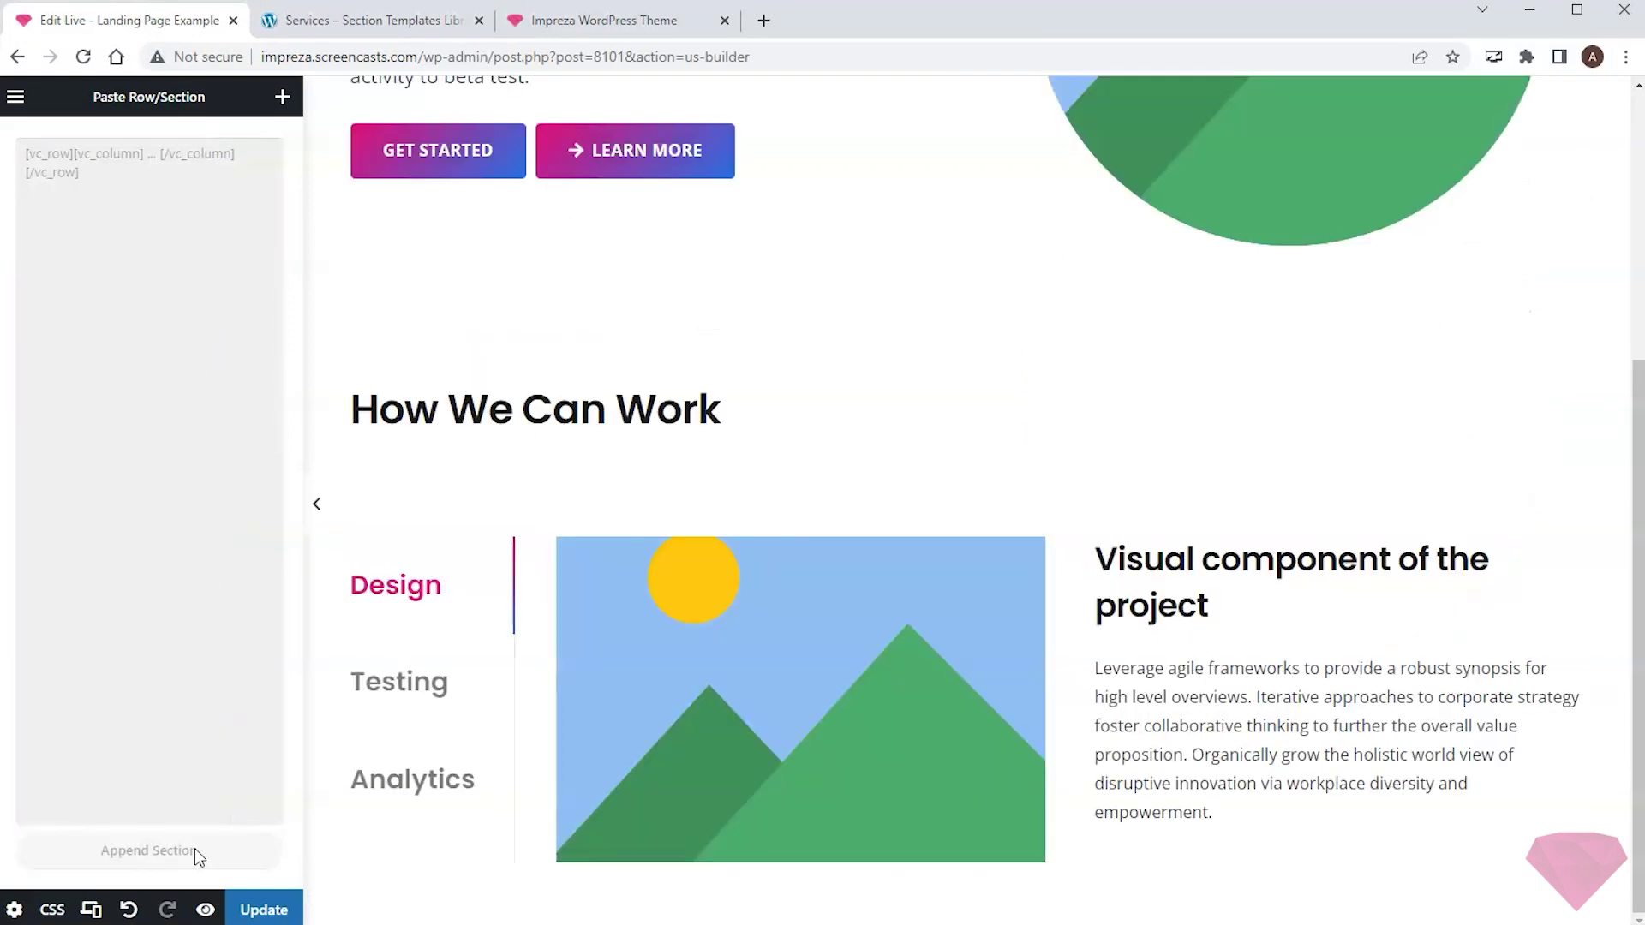
pyautogui.click(346, 21)
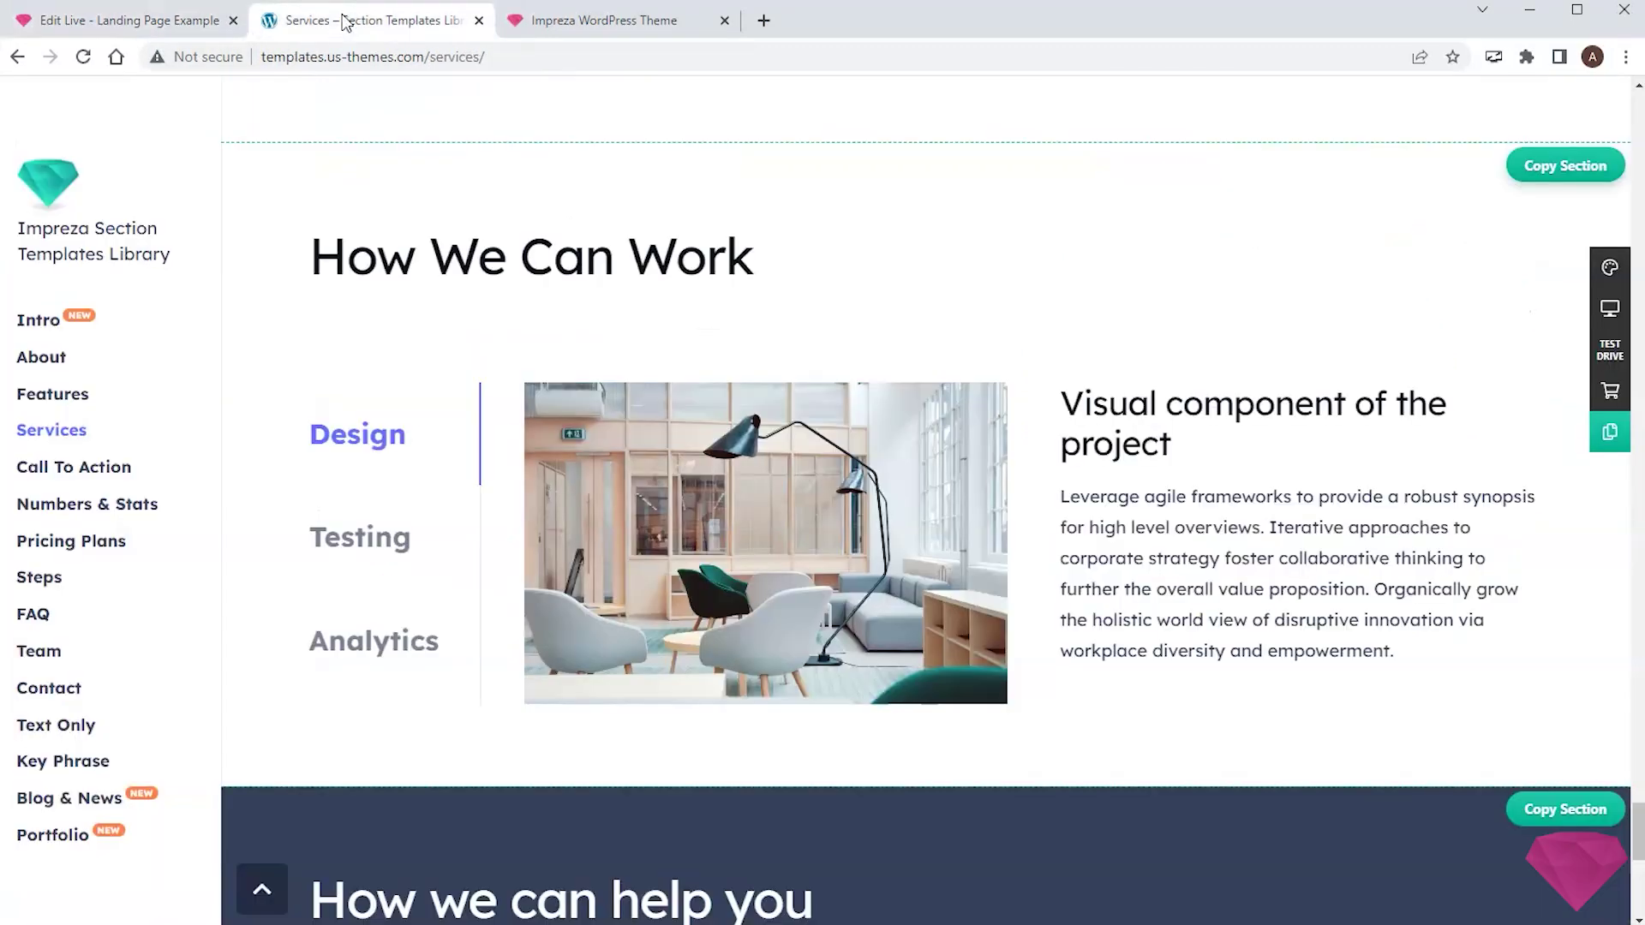
# Copy the three-member OUR TEAM section from the Team templates and append it to the page.
pyautogui.click(38, 656)
pyautogui.scroll(-10, 958, 246)
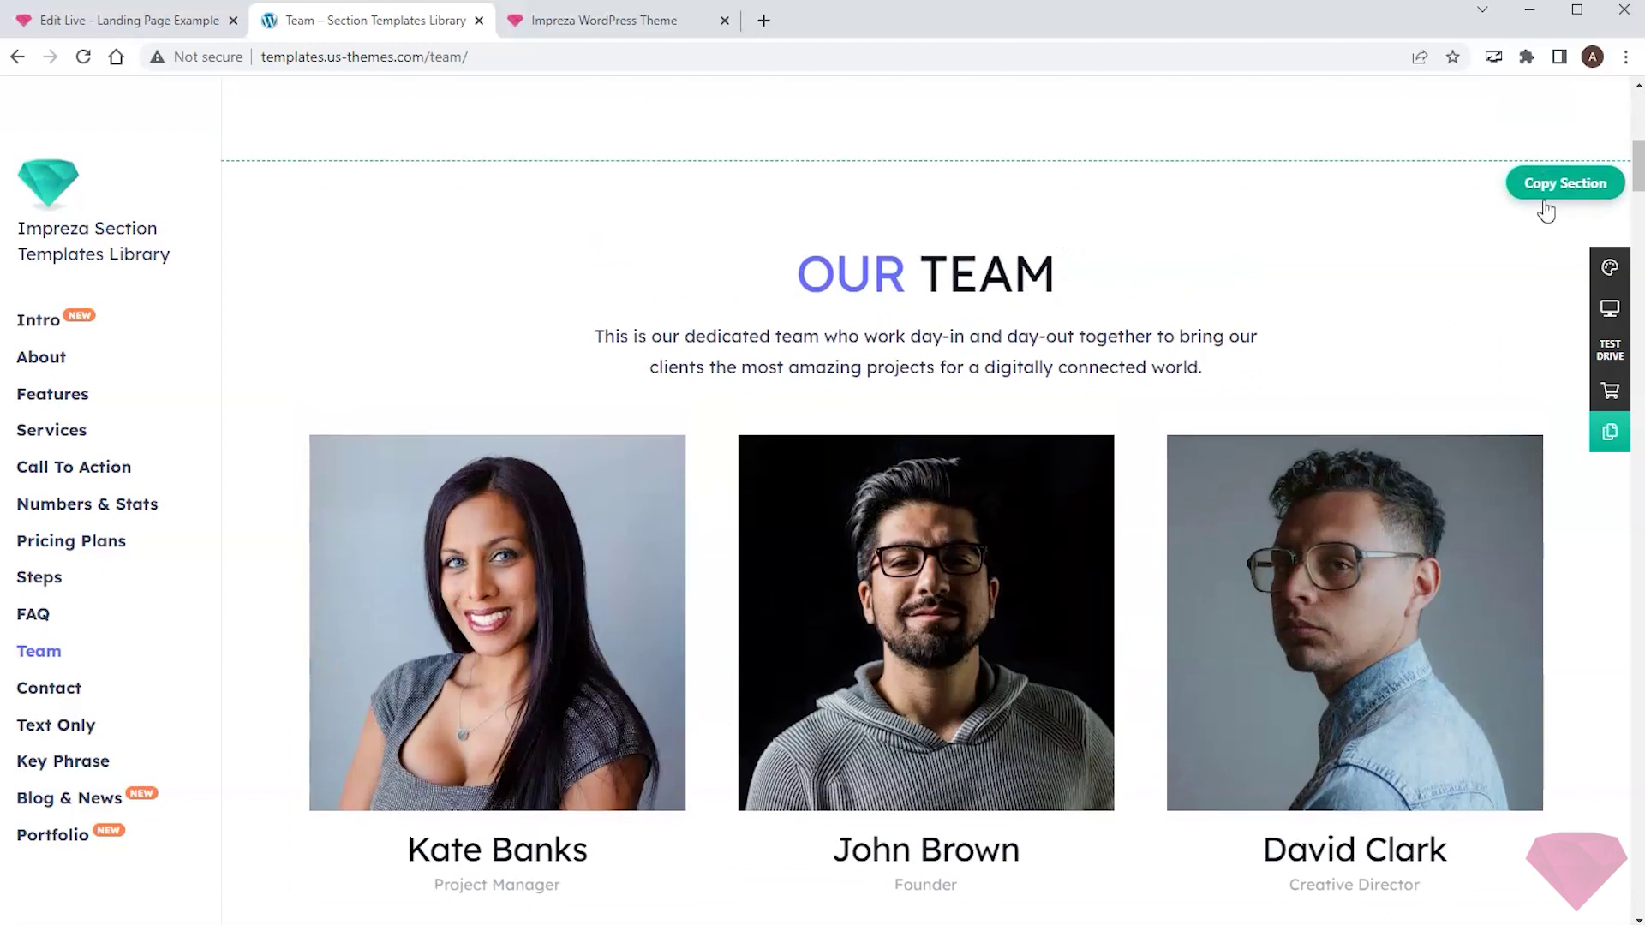
pyautogui.click(1548, 183)
pyautogui.click(126, 19)
pyautogui.click(125, 233)
pyautogui.hotkey('ctrl', 'v')
pyautogui.click(149, 850)
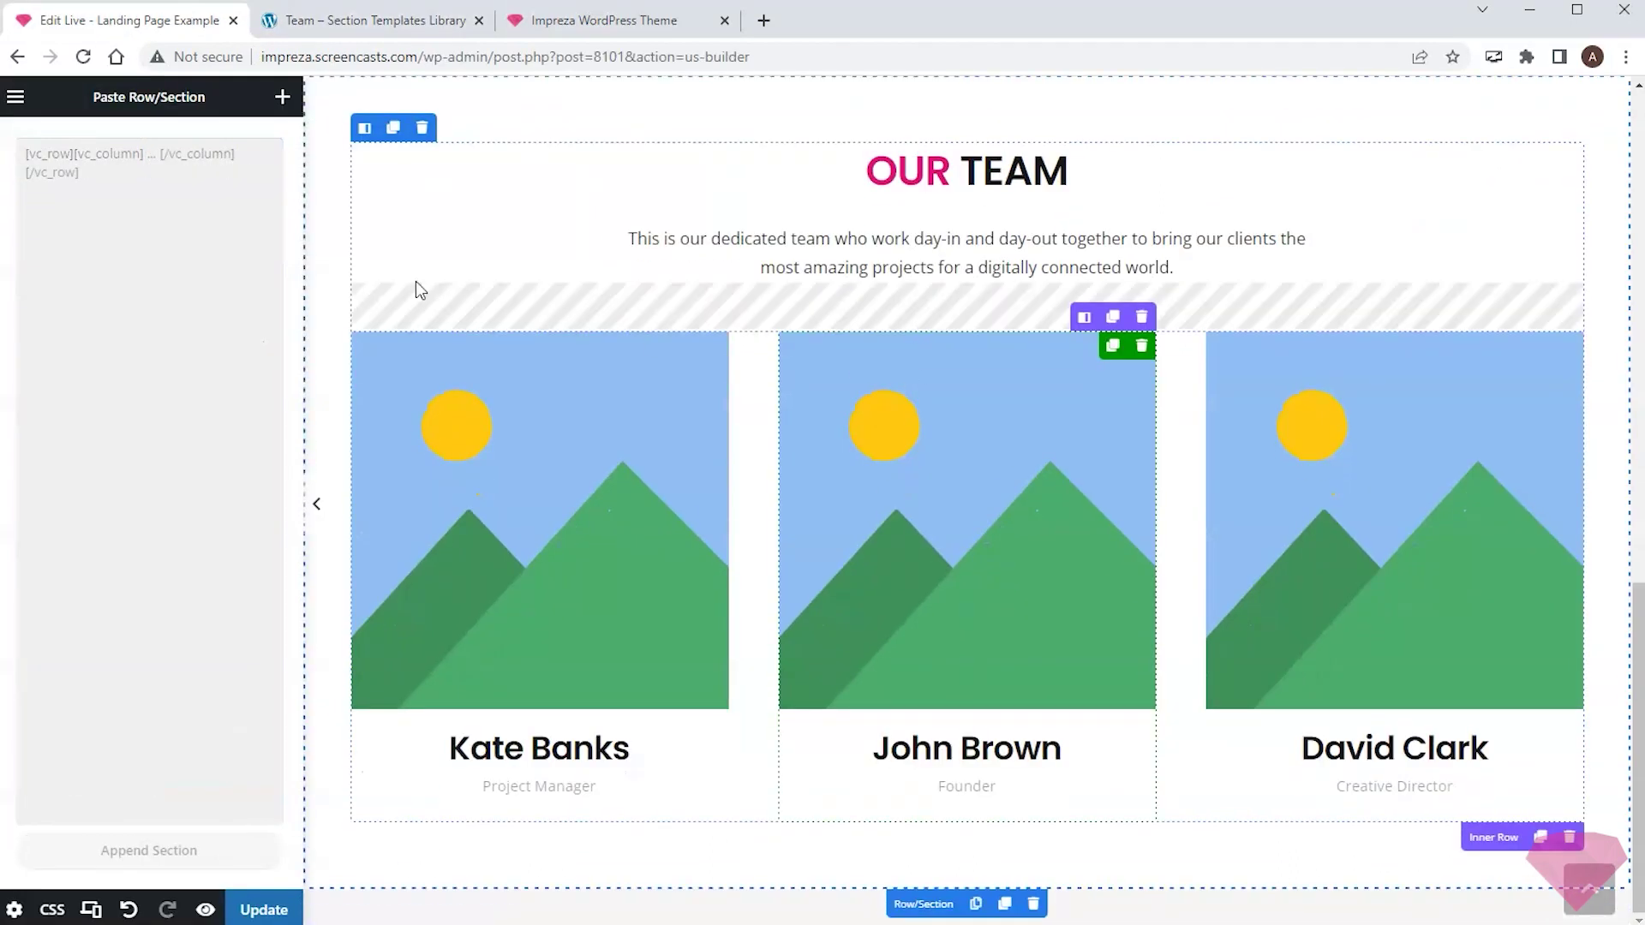
pyautogui.click(358, 22)
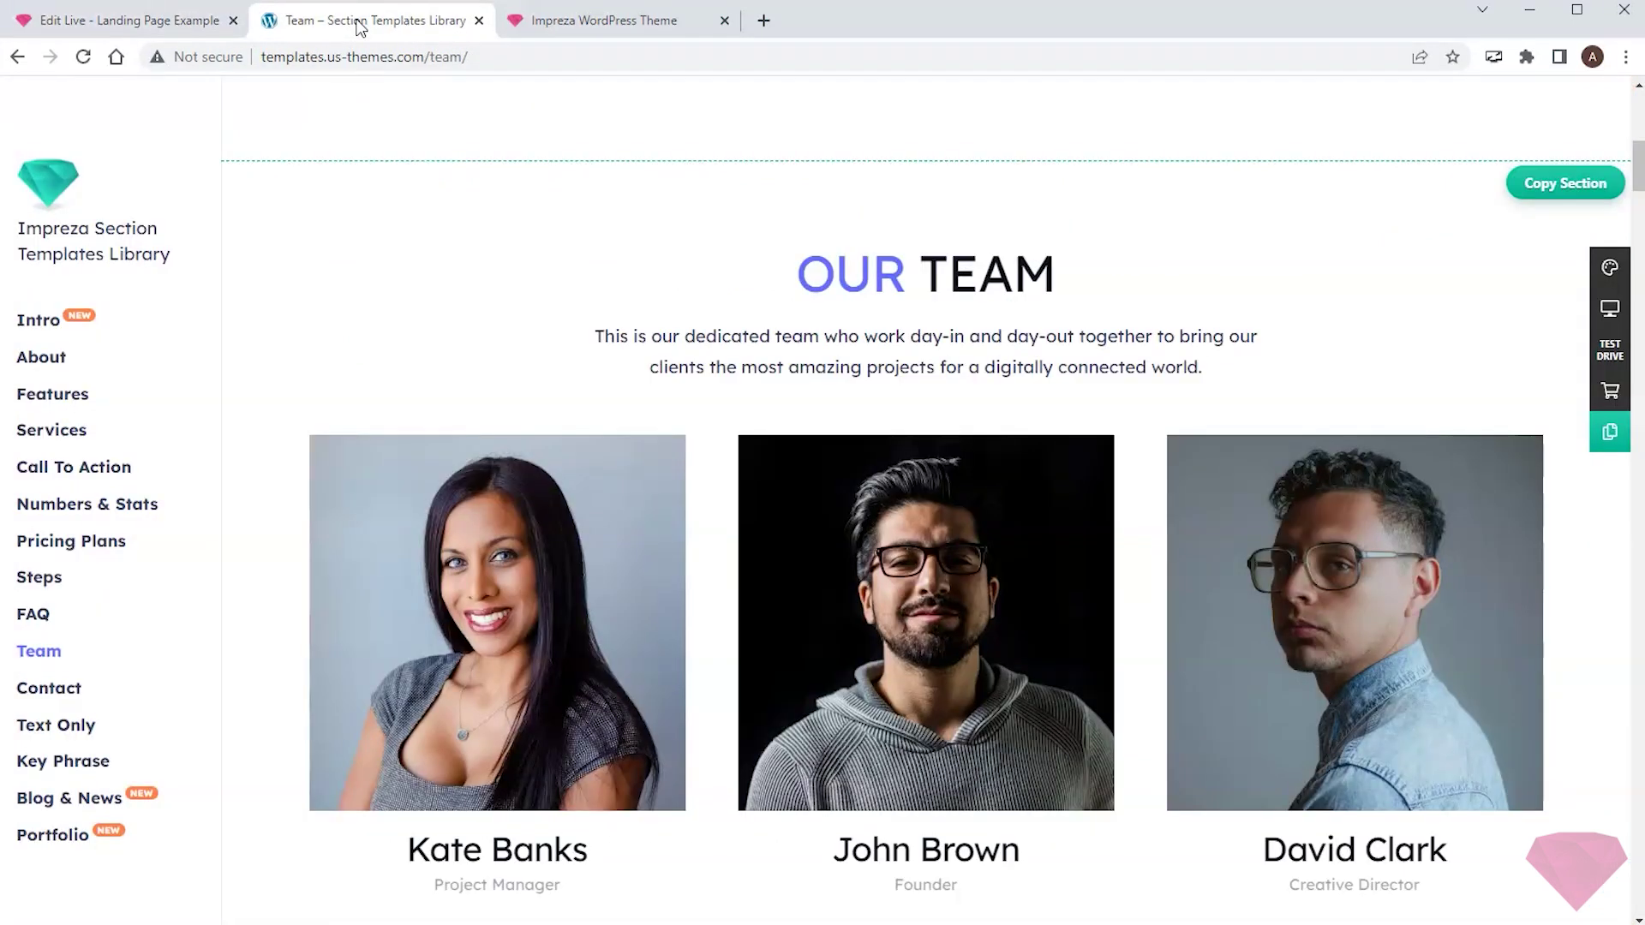
pyautogui.click(29, 616)
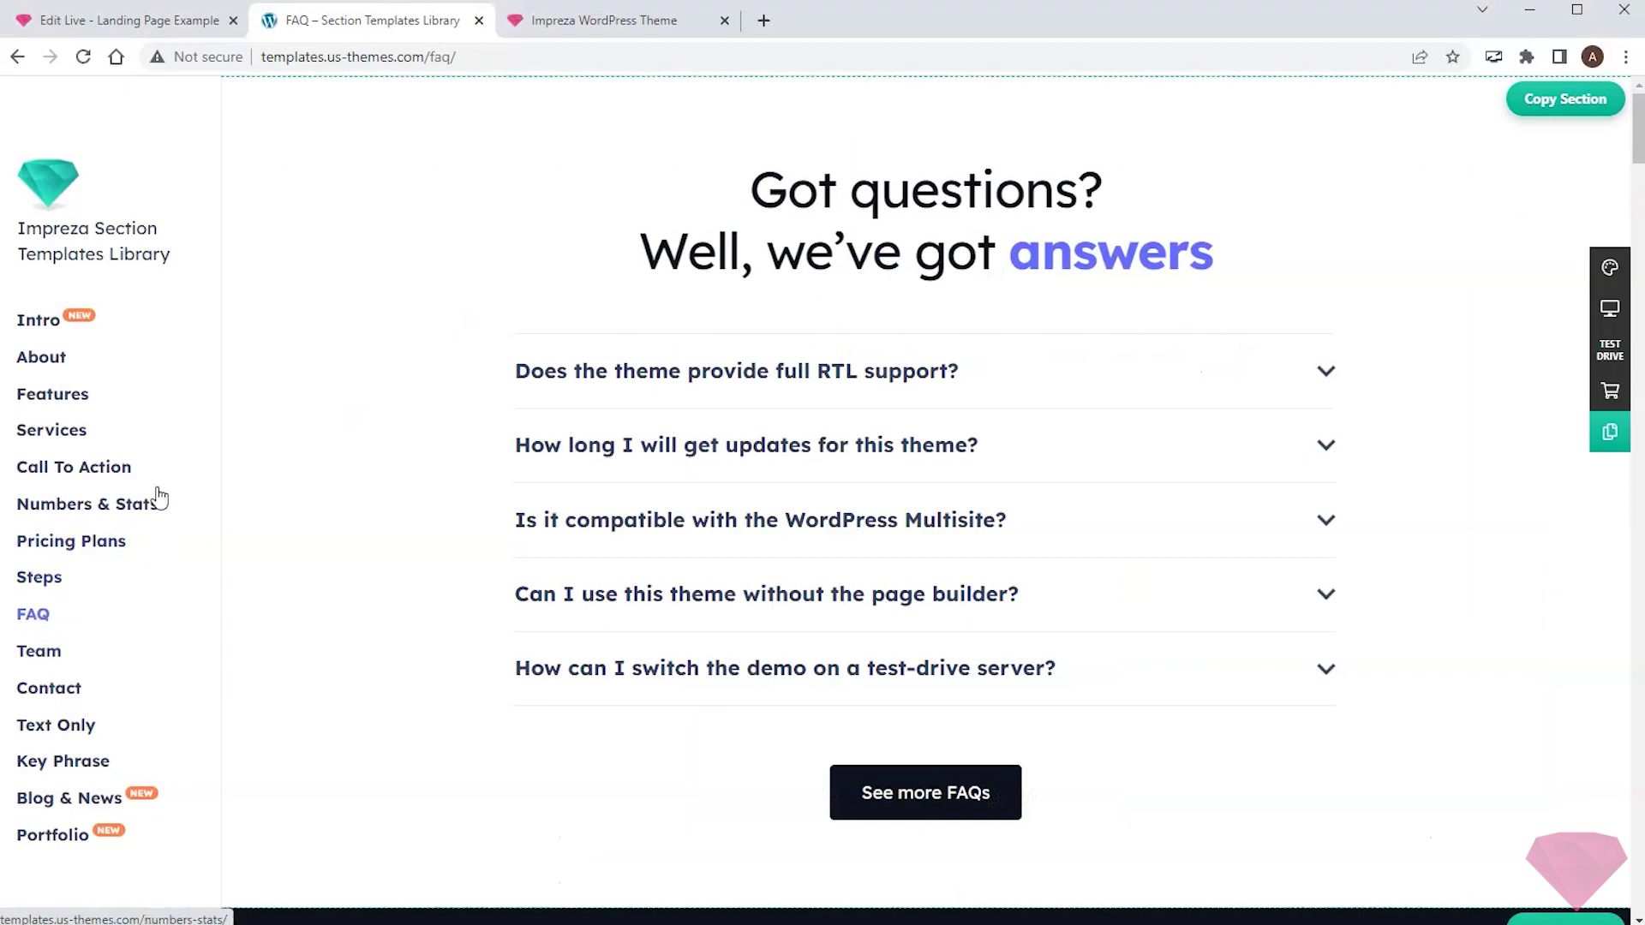
# Copy the 'Got questions?' FAQ section, paste it in the builder and append it.
pyautogui.scroll(-14, 408, 368)
pyautogui.scroll(-3, 414, 375)
pyautogui.scroll(15, 415, 374)
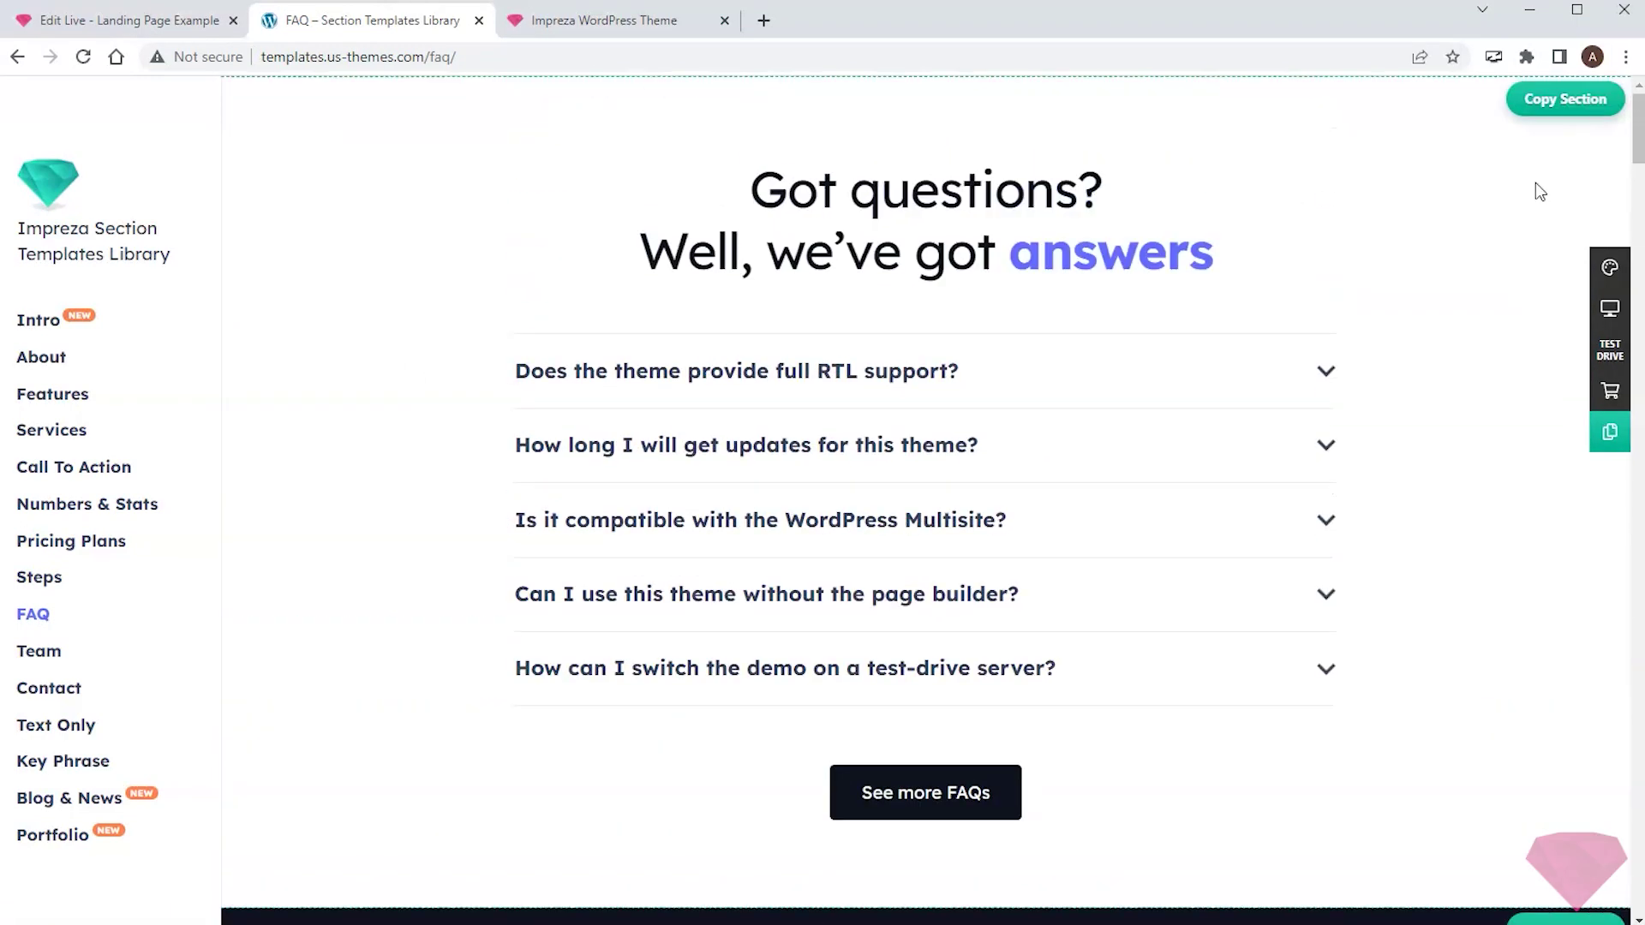
pyautogui.click(1549, 104)
pyautogui.click(147, 19)
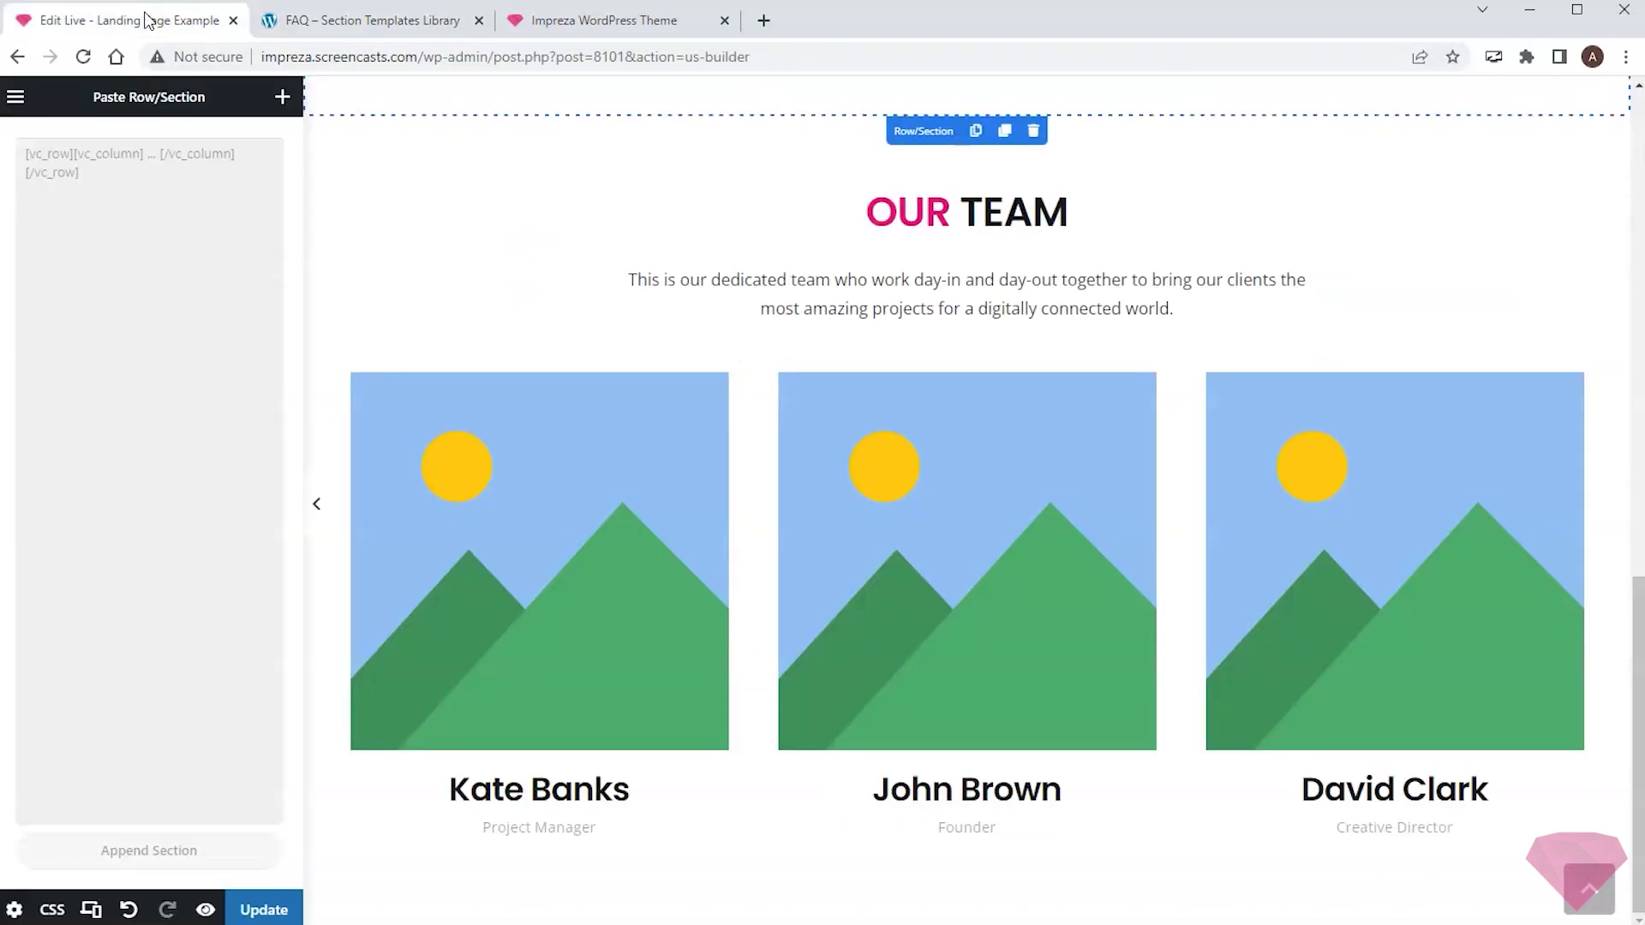
pyautogui.click(167, 213)
pyautogui.hotkey('ctrl', 'v')
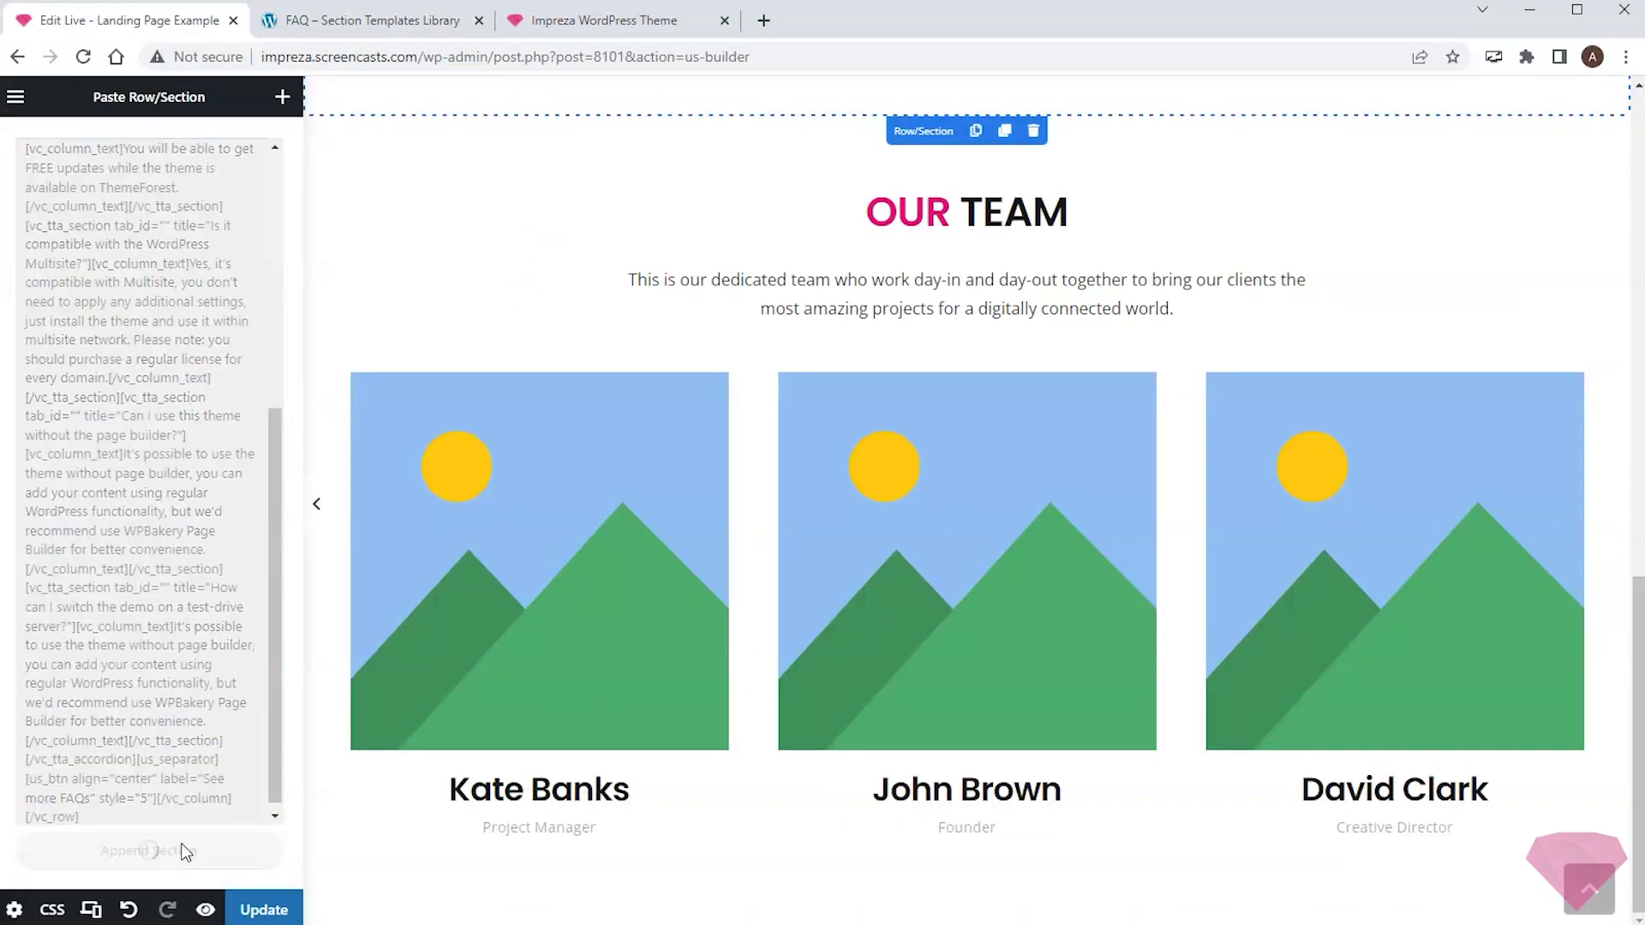
pyautogui.click(165, 850)
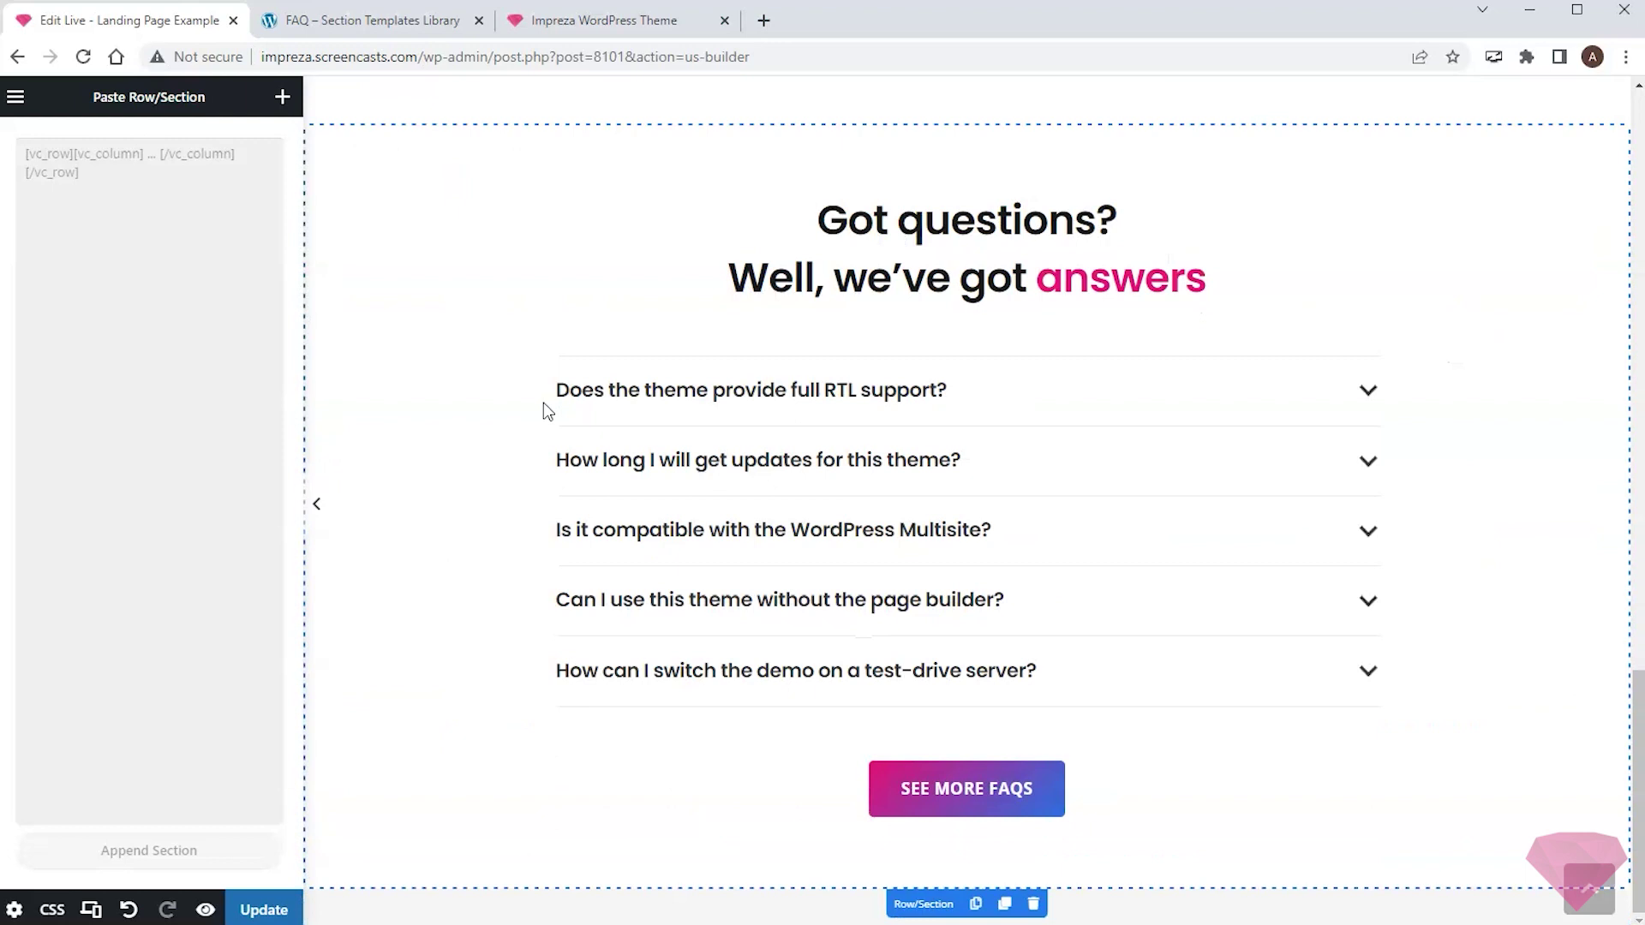
pyautogui.click(371, 26)
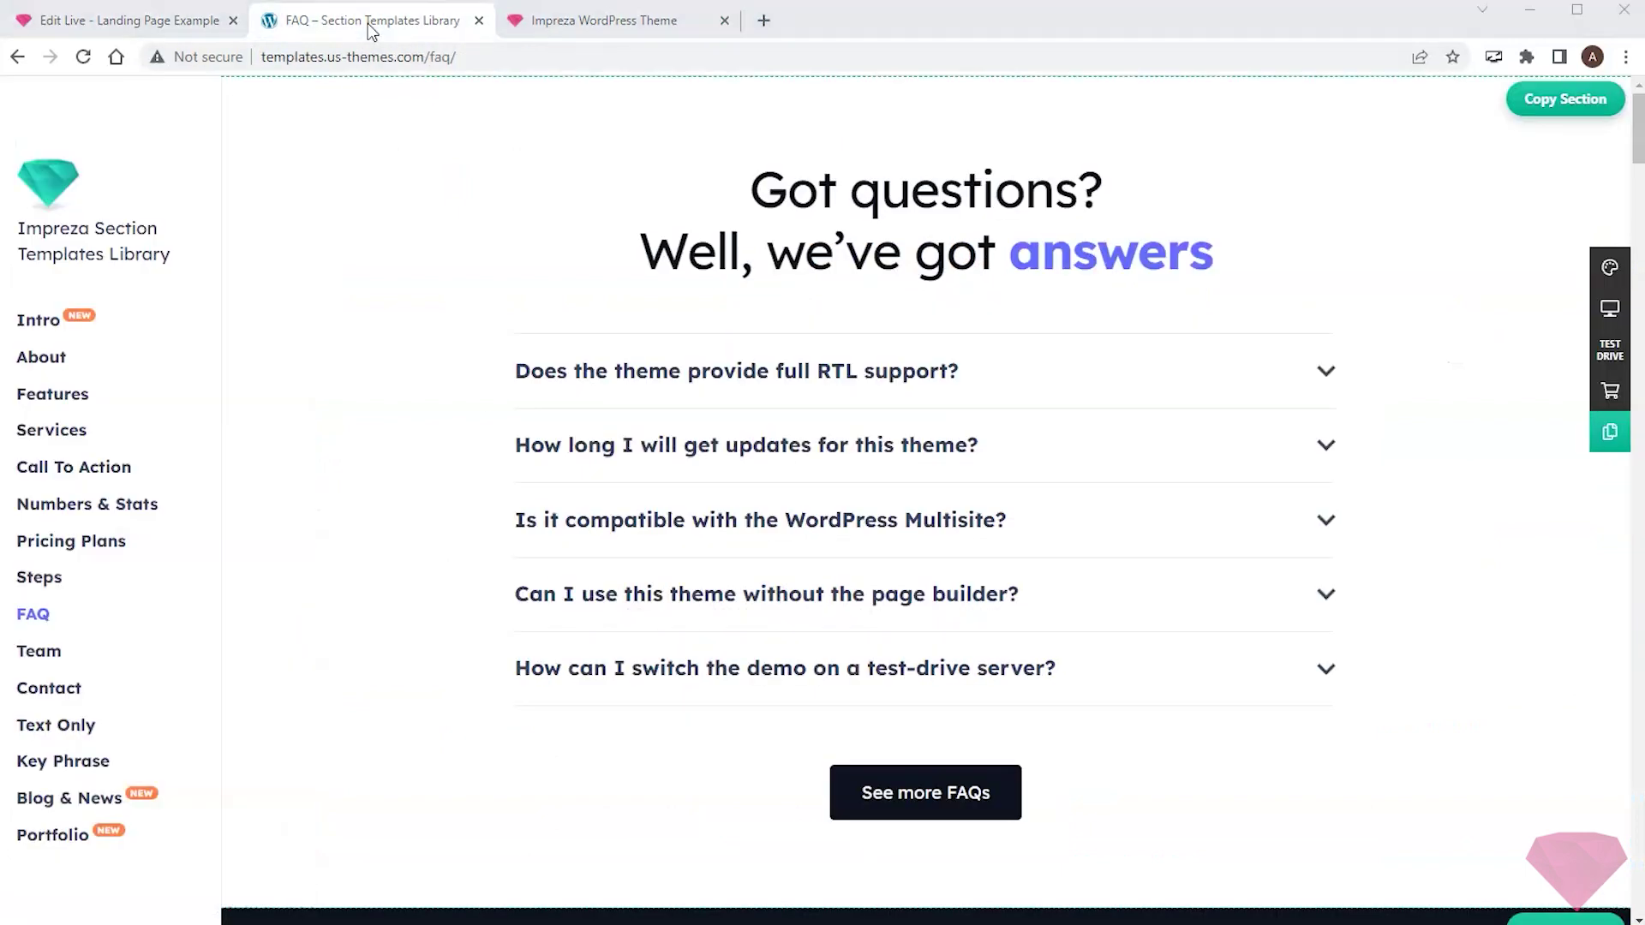
# Copy the 'Get In Touch With Our Team' section from Contact templates for pasting in the builder.
pyautogui.click(39, 688)
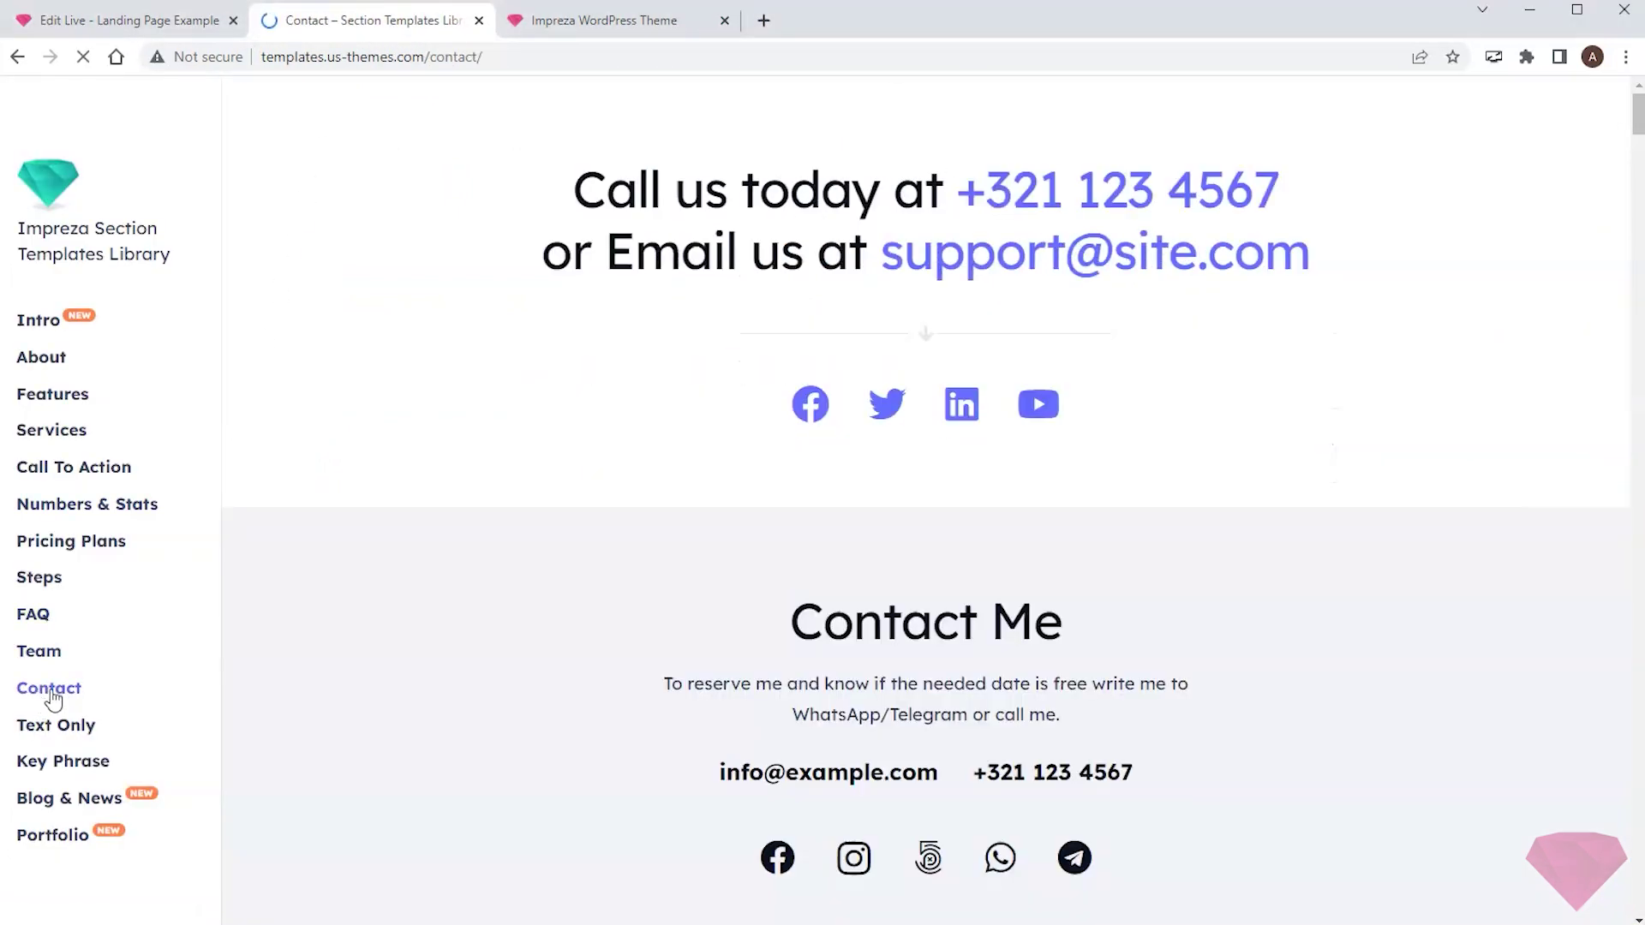
pyautogui.scroll(-20, 507, 271)
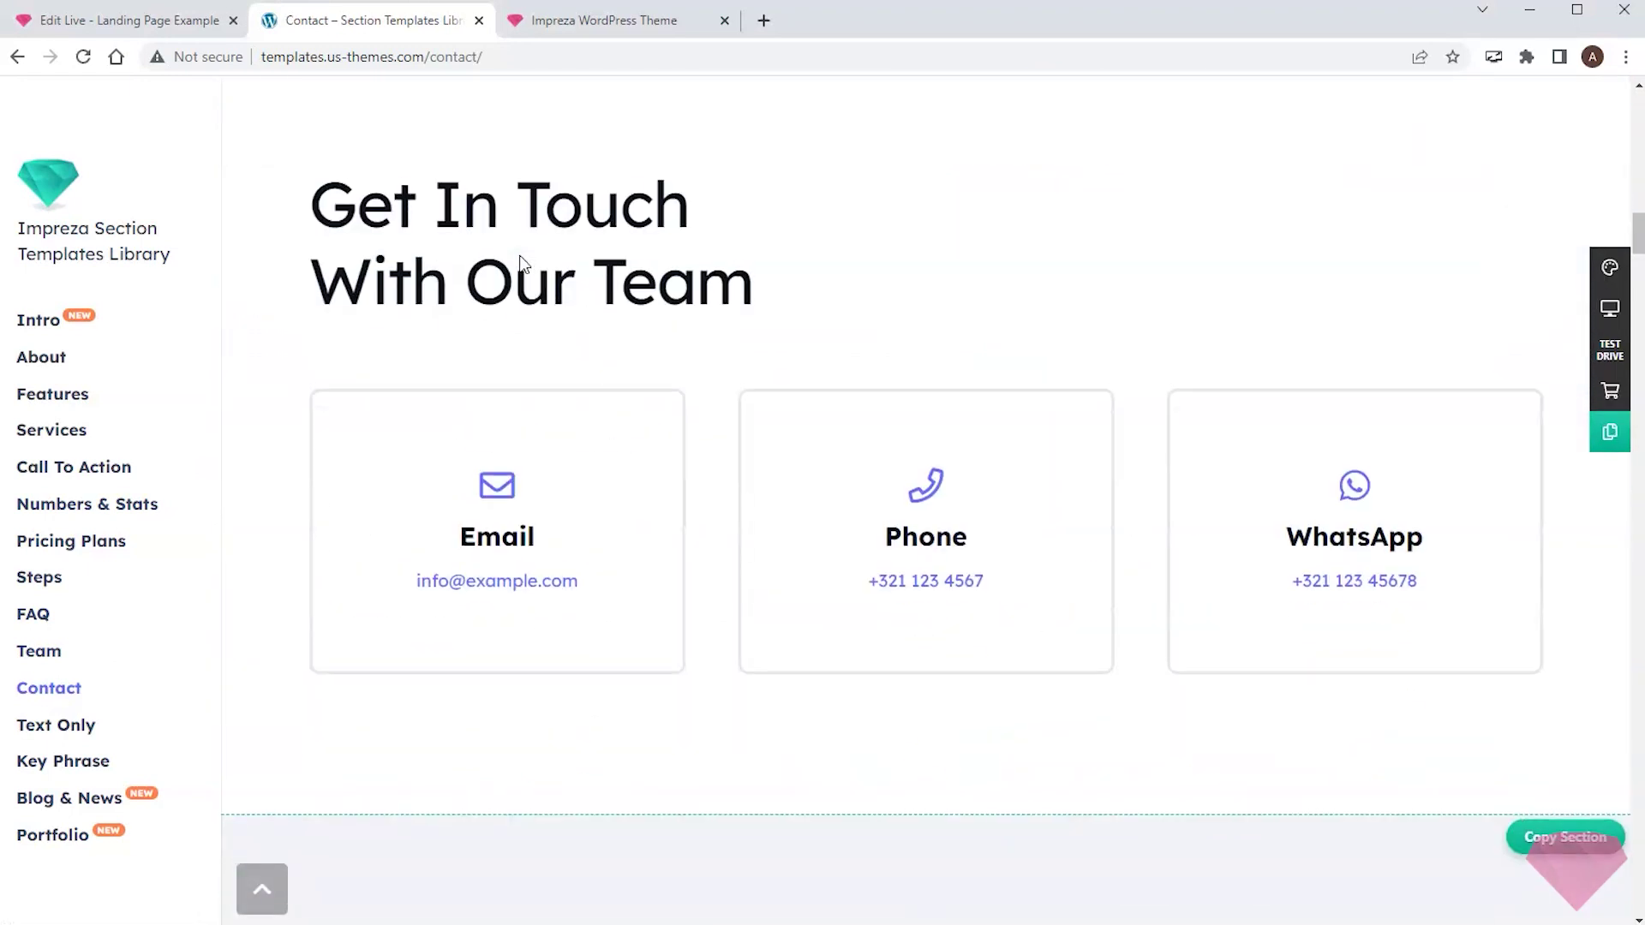
pyautogui.scroll(1, 521, 263)
pyautogui.click(1566, 146)
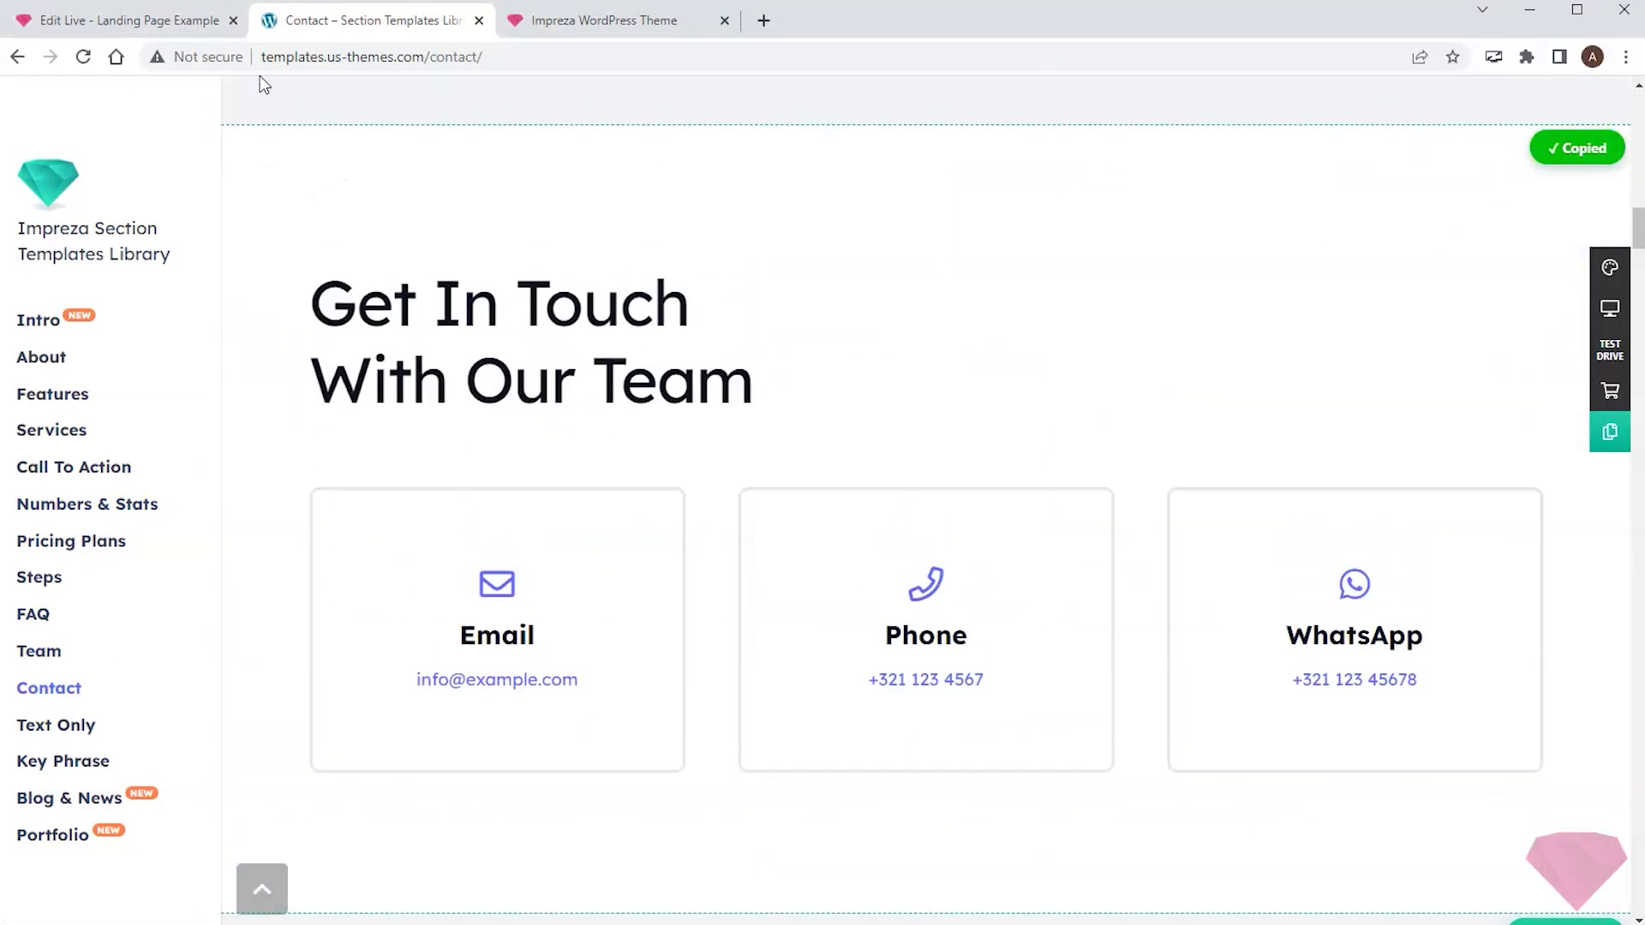
pyautogui.click(159, 29)
pyautogui.click(151, 314)
# Paste and append the Get In Touch contact section, then Update to save the page.
pyautogui.hotkey('ctrl', 'v')
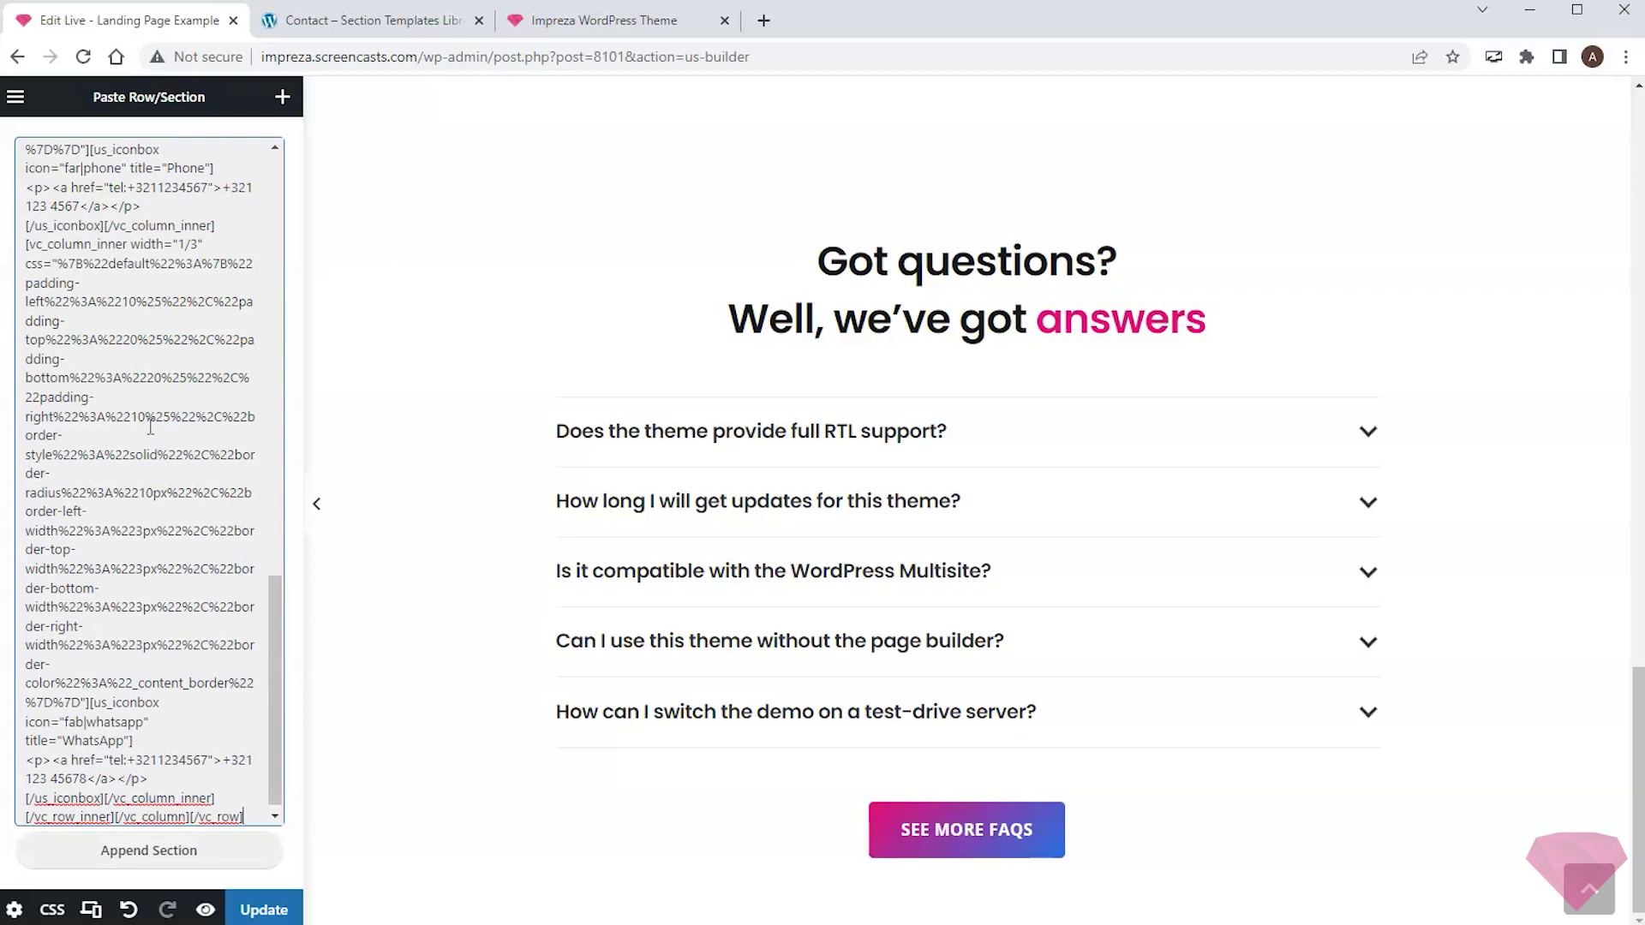
pyautogui.click(171, 857)
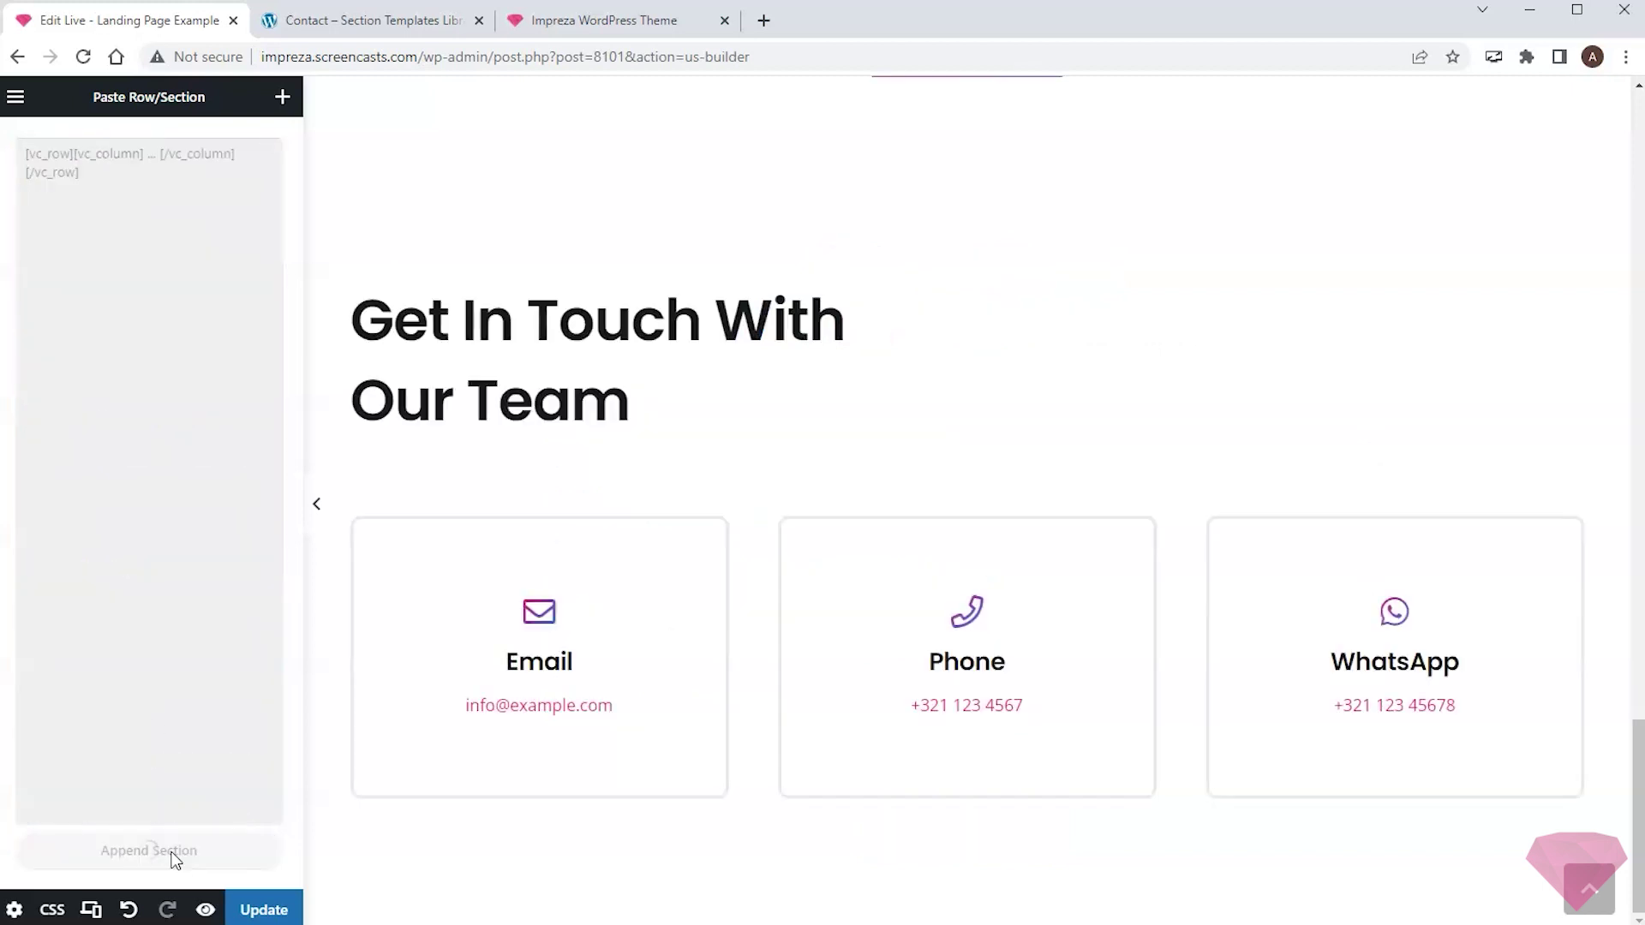
pyautogui.click(272, 910)
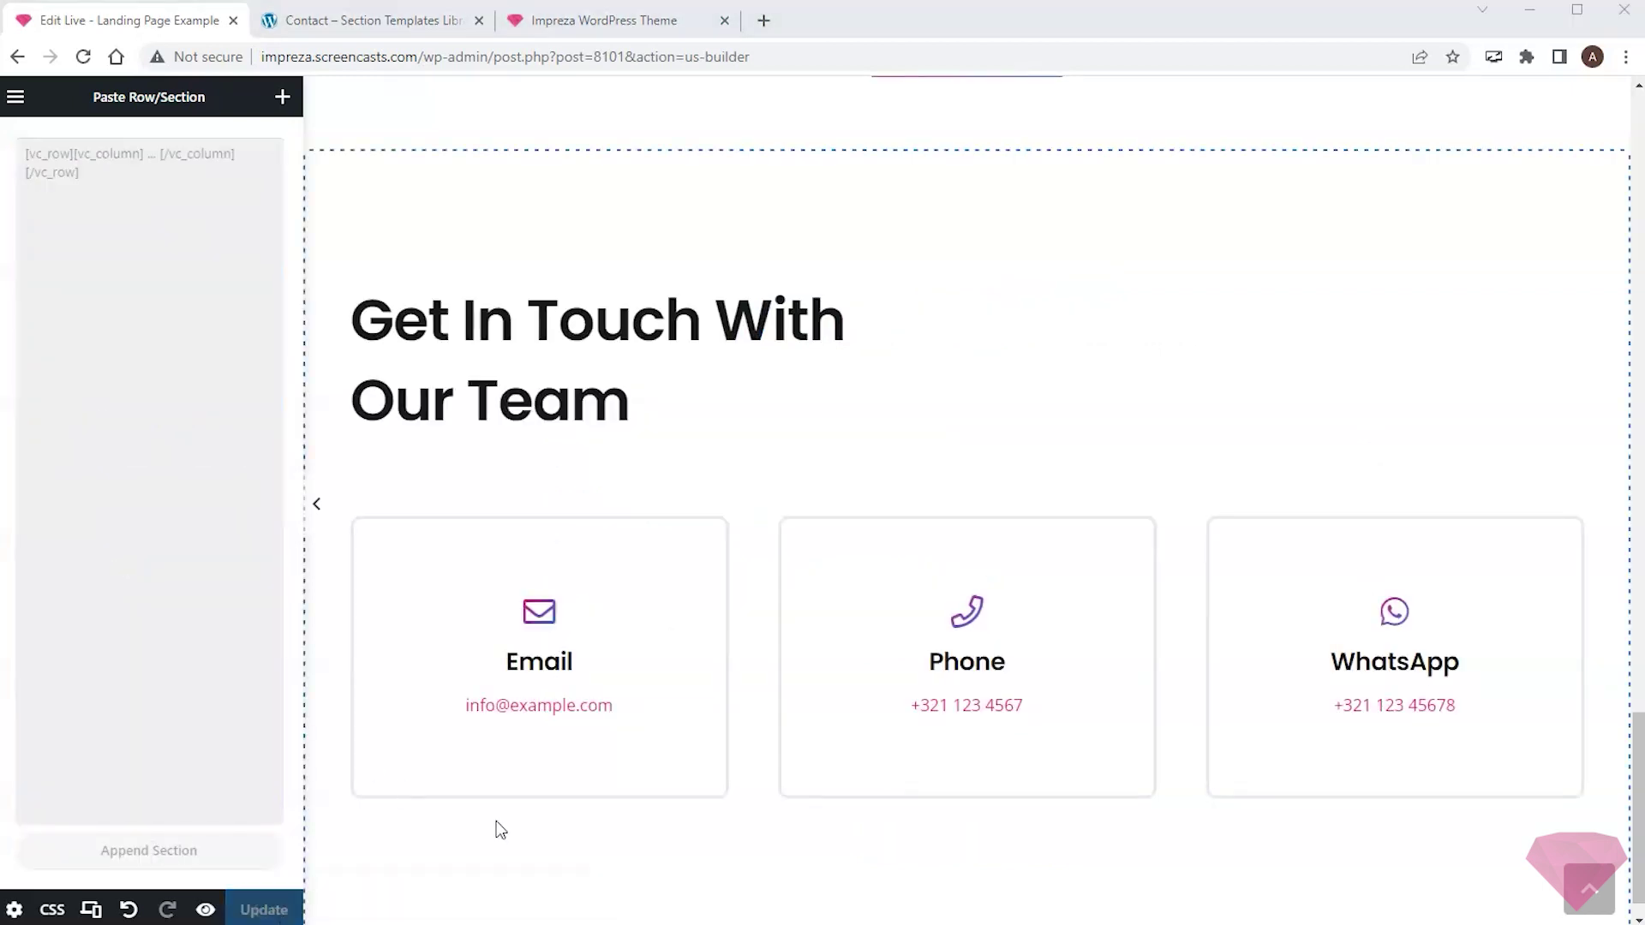
pyautogui.click(1590, 889)
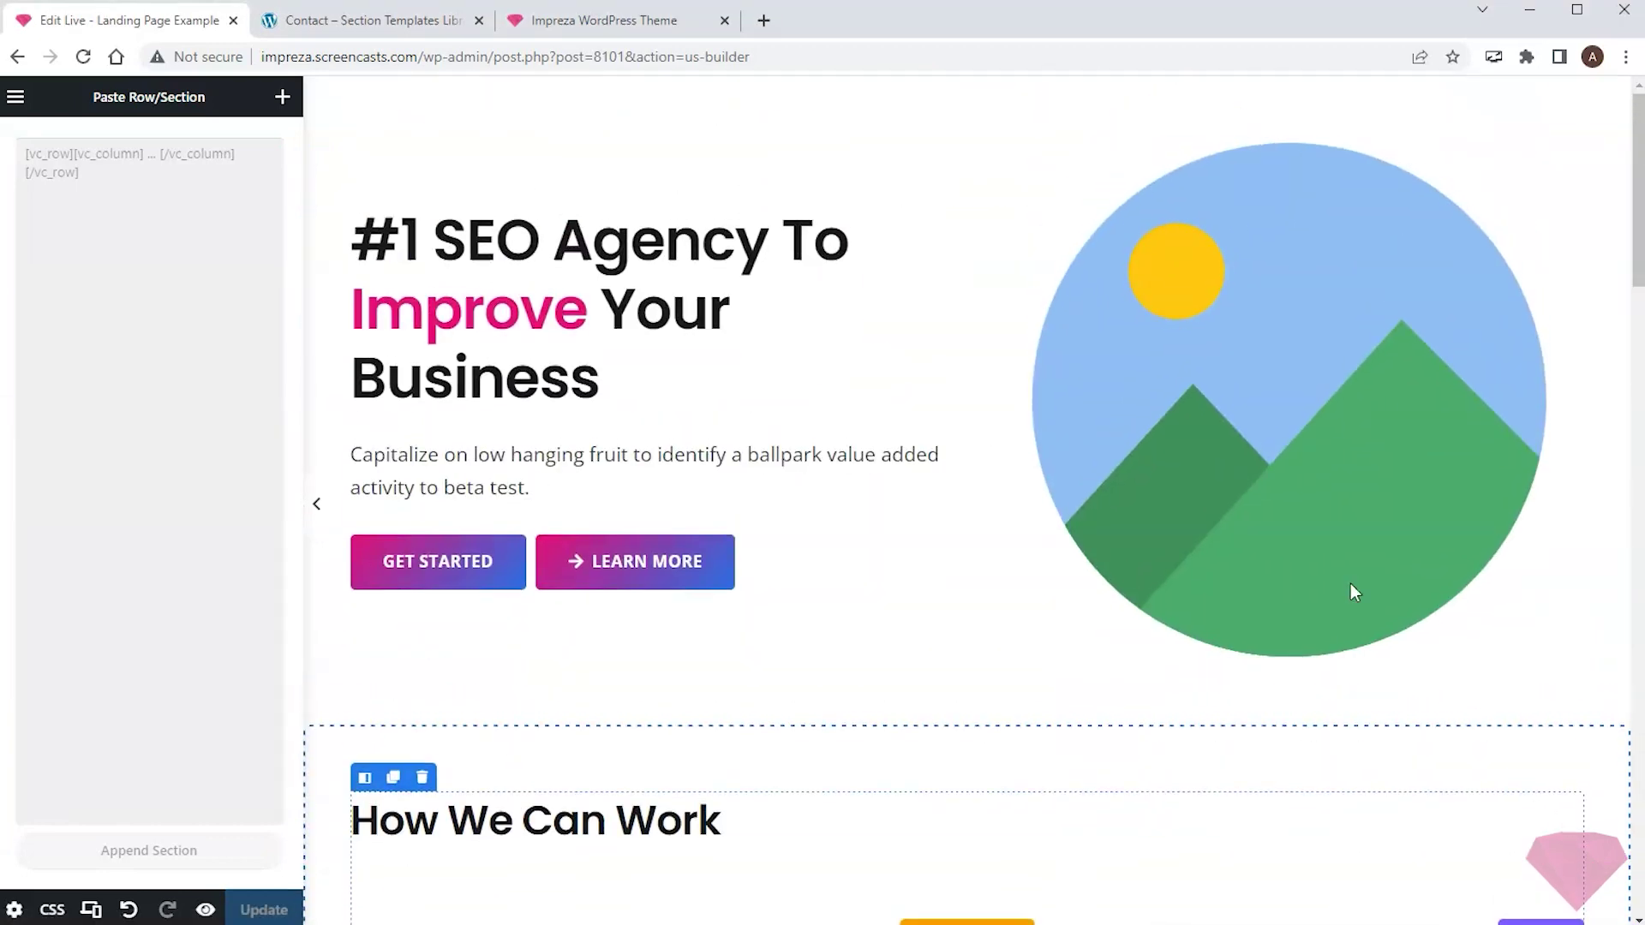
pyautogui.scroll(-20, 1059, 485)
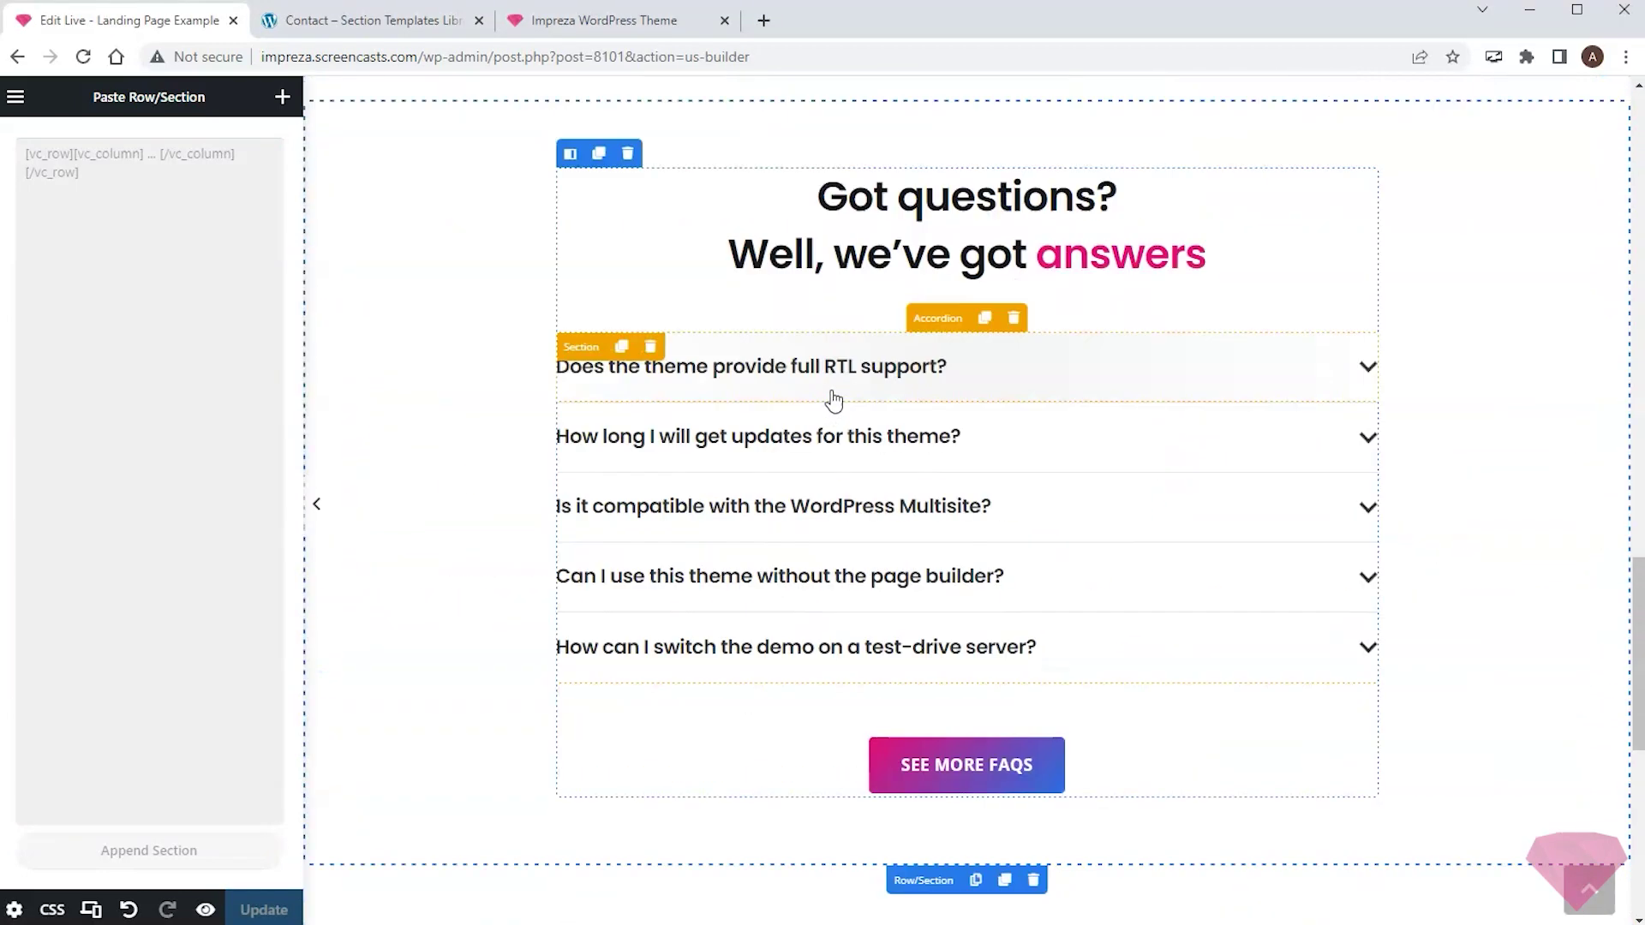
pyautogui.scroll(-1, 844, 385)
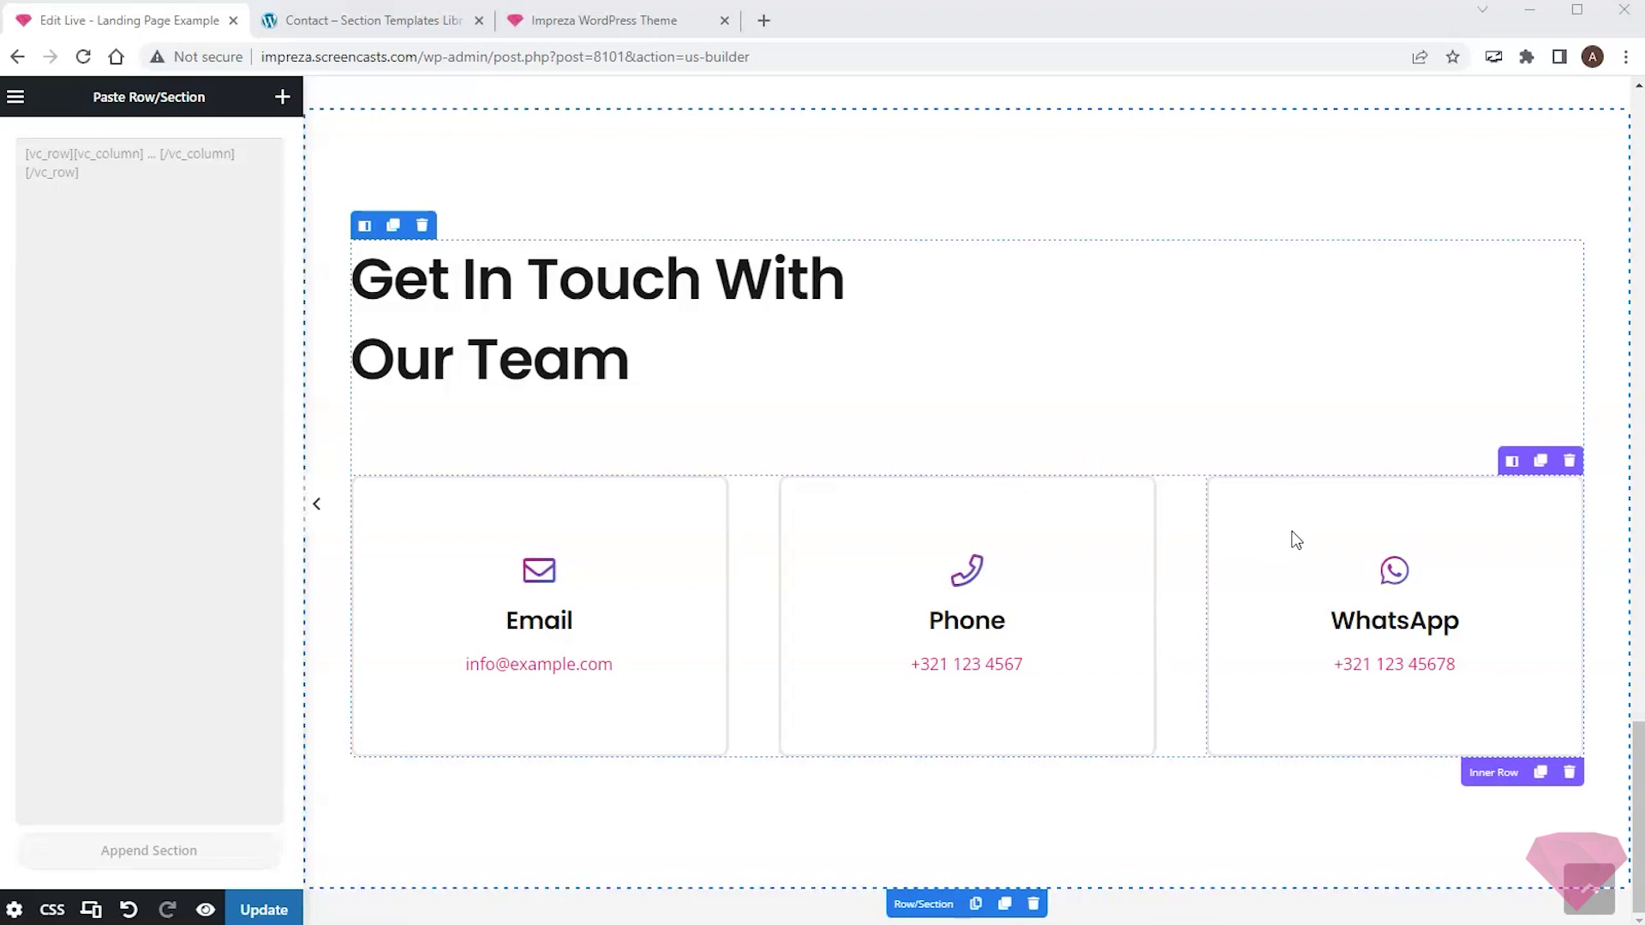
# Drag the contact card columns into the order Phone, WhatsApp, Email.
pyautogui.click(1545, 467)
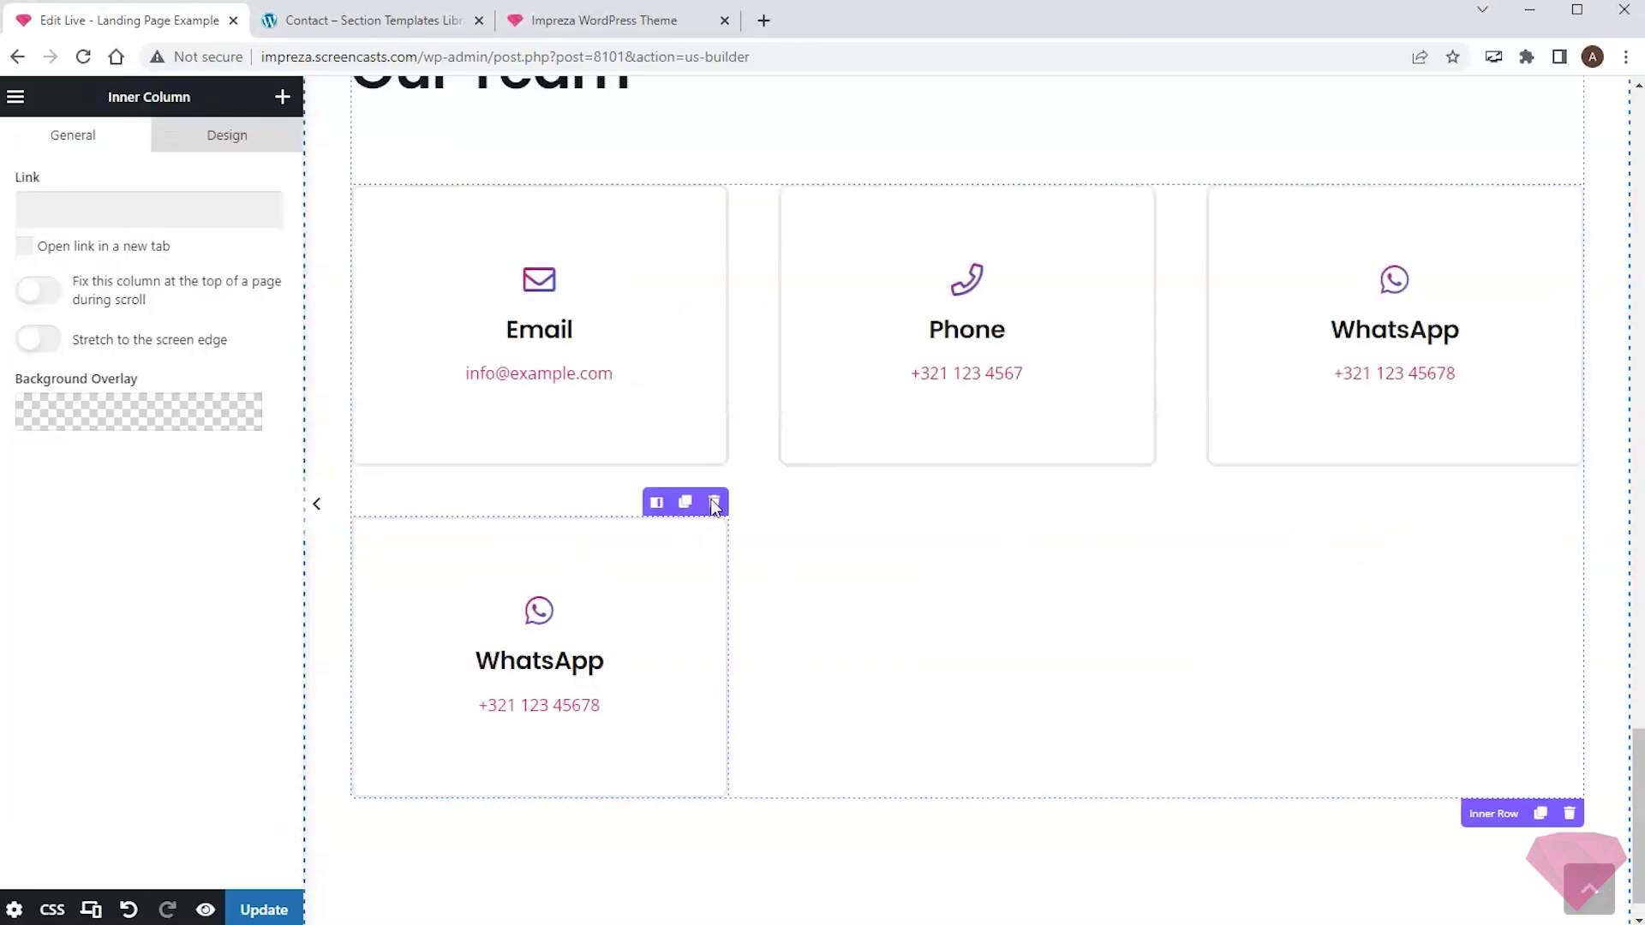
pyautogui.click(714, 504)
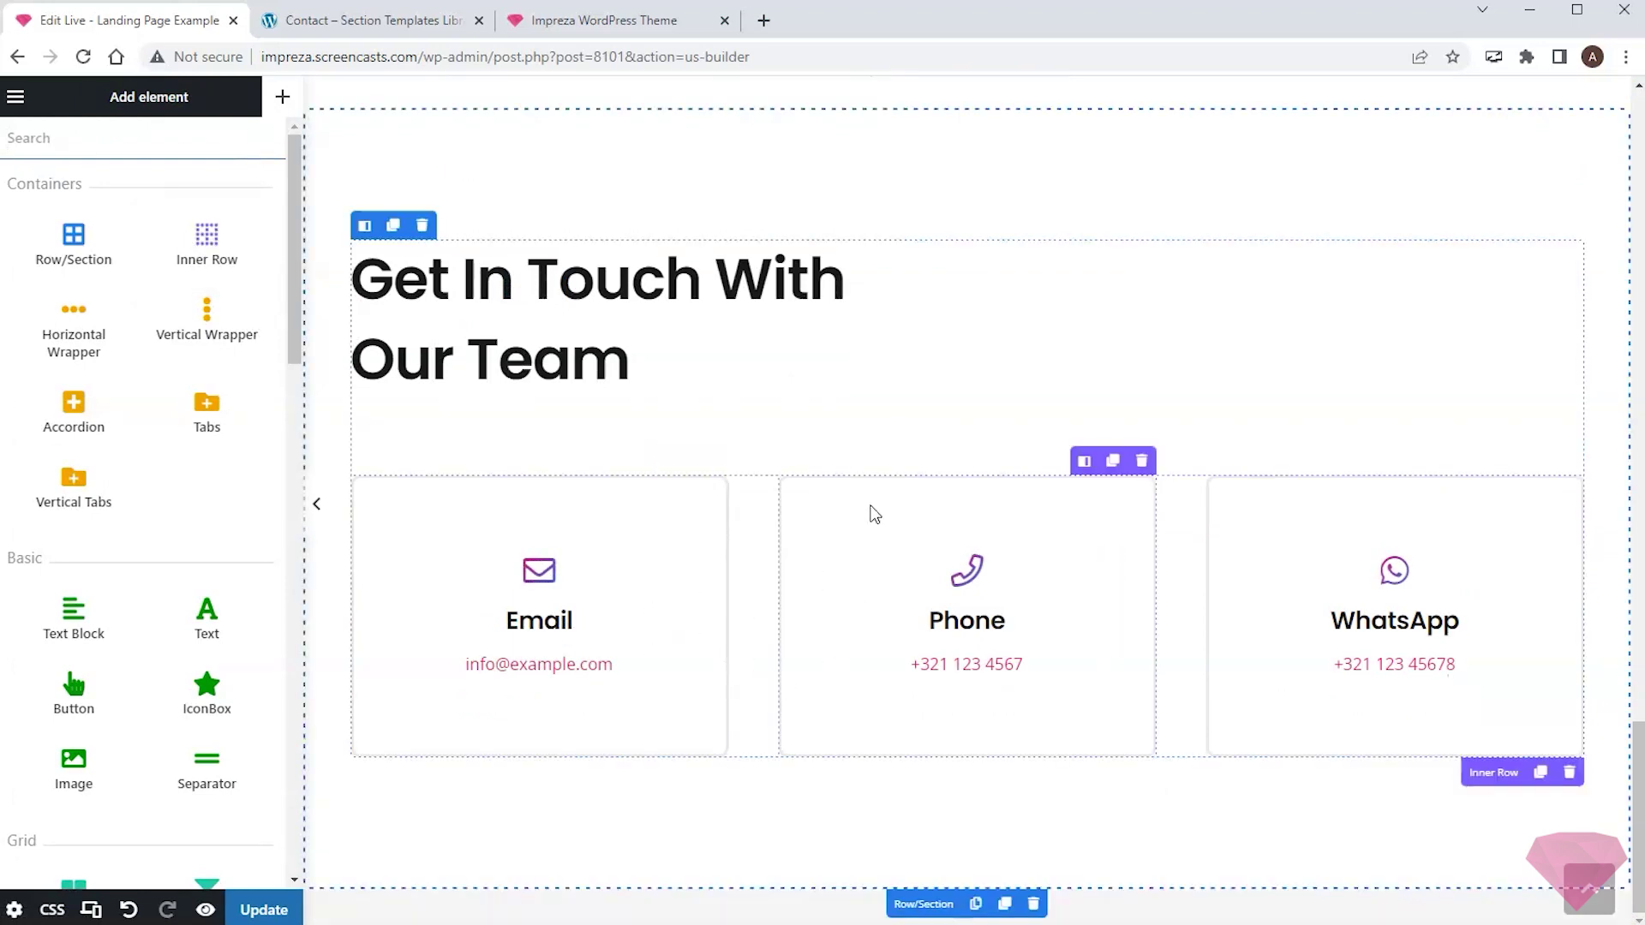
pyautogui.moveTo(1083, 463); pyautogui.dragTo(495, 543)
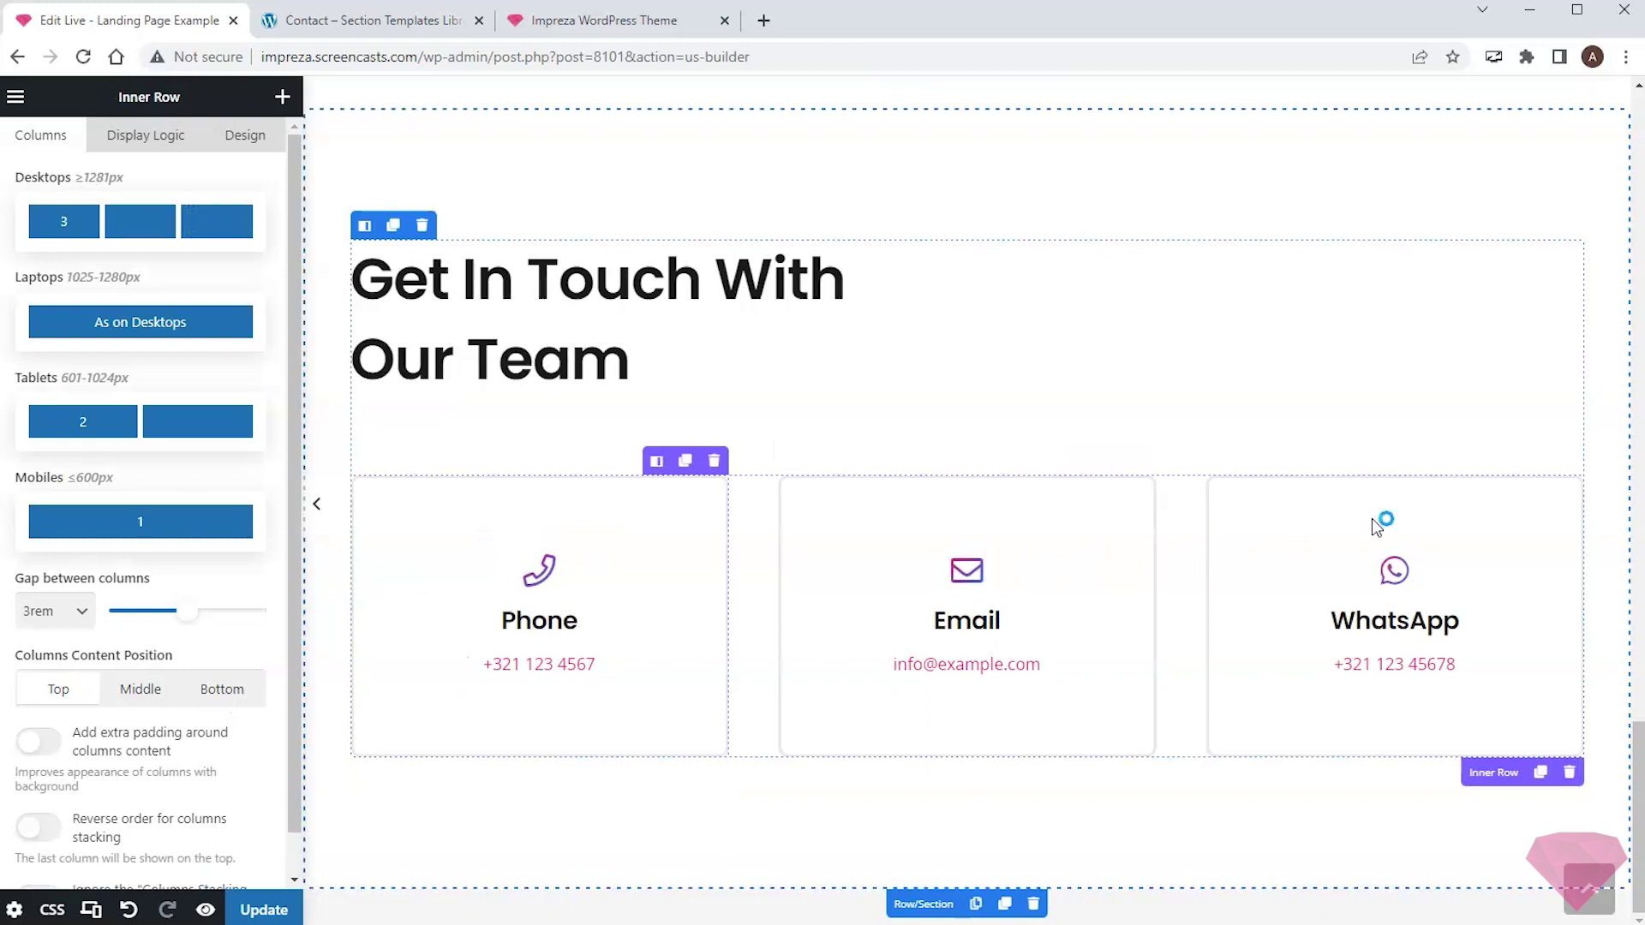
pyautogui.moveTo(1509, 461); pyautogui.dragTo(757, 548)
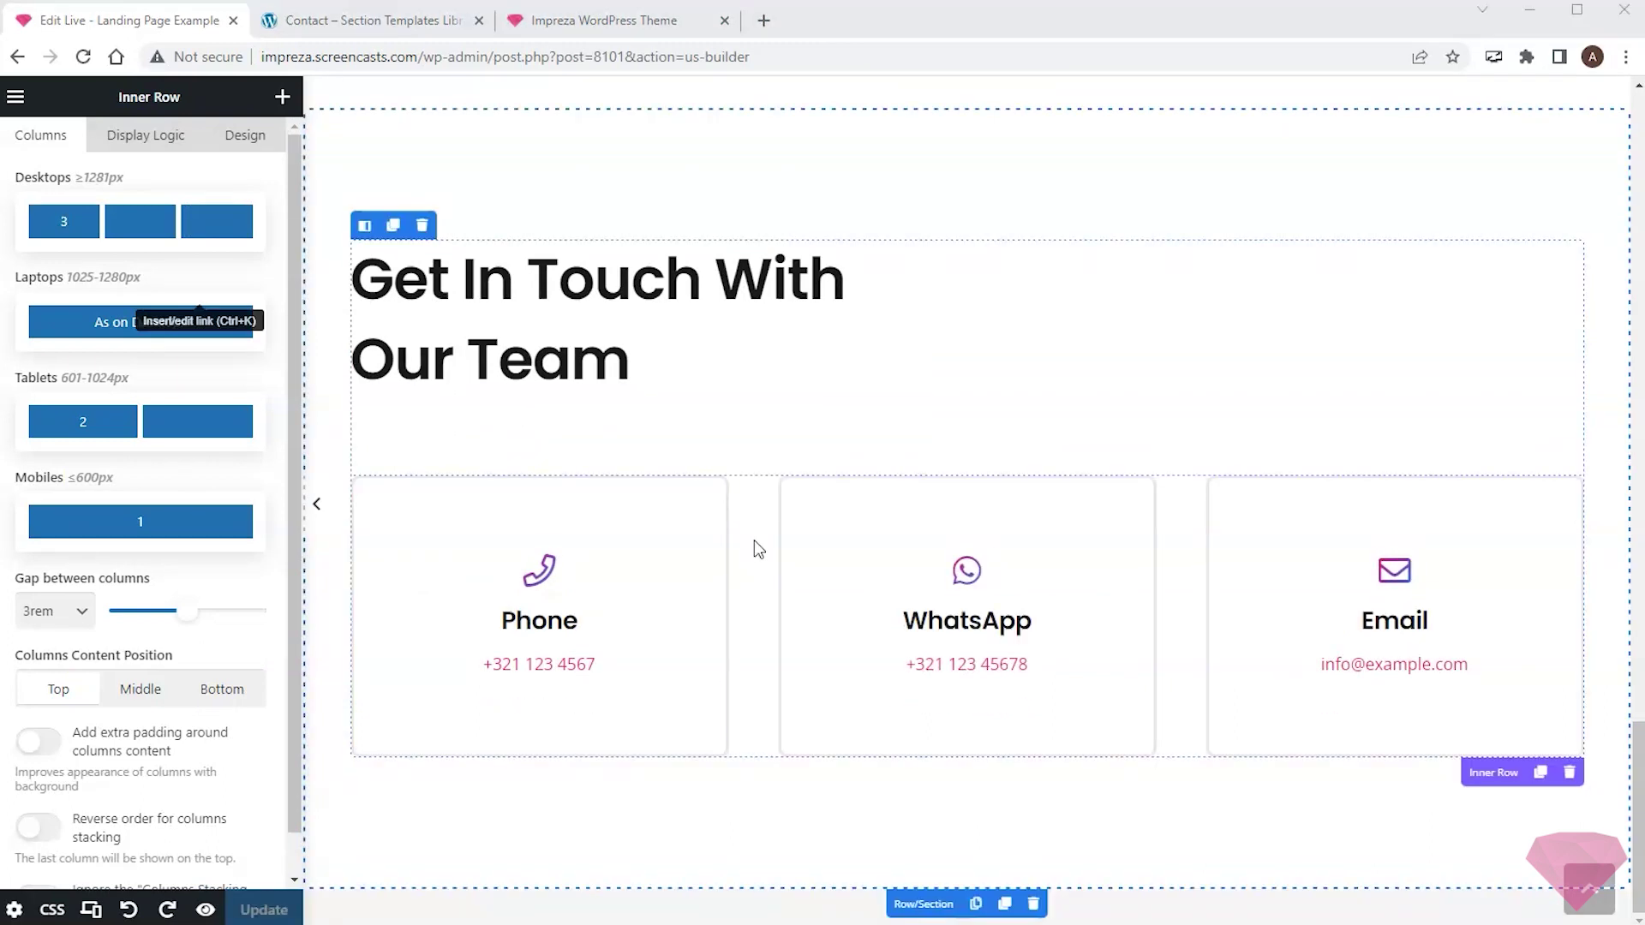
pyautogui.scroll(7, 754, 540)
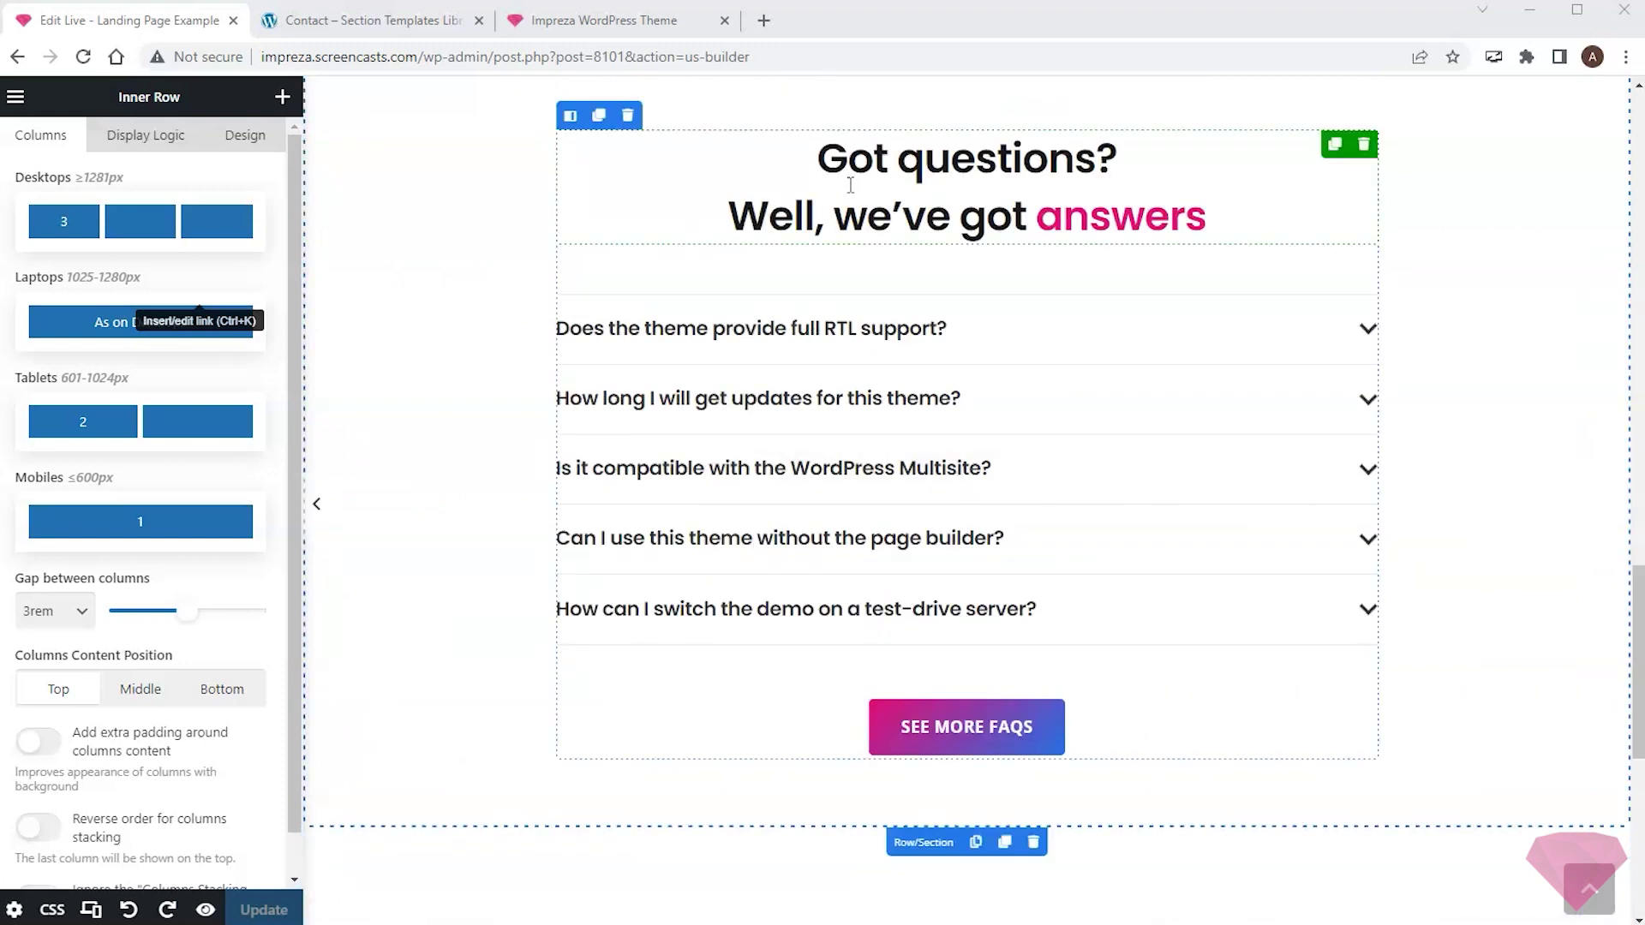
# Replace the first FAQ title with 'What is the guaranteed support period?' and review its answer.
pyautogui.click(1029, 334)
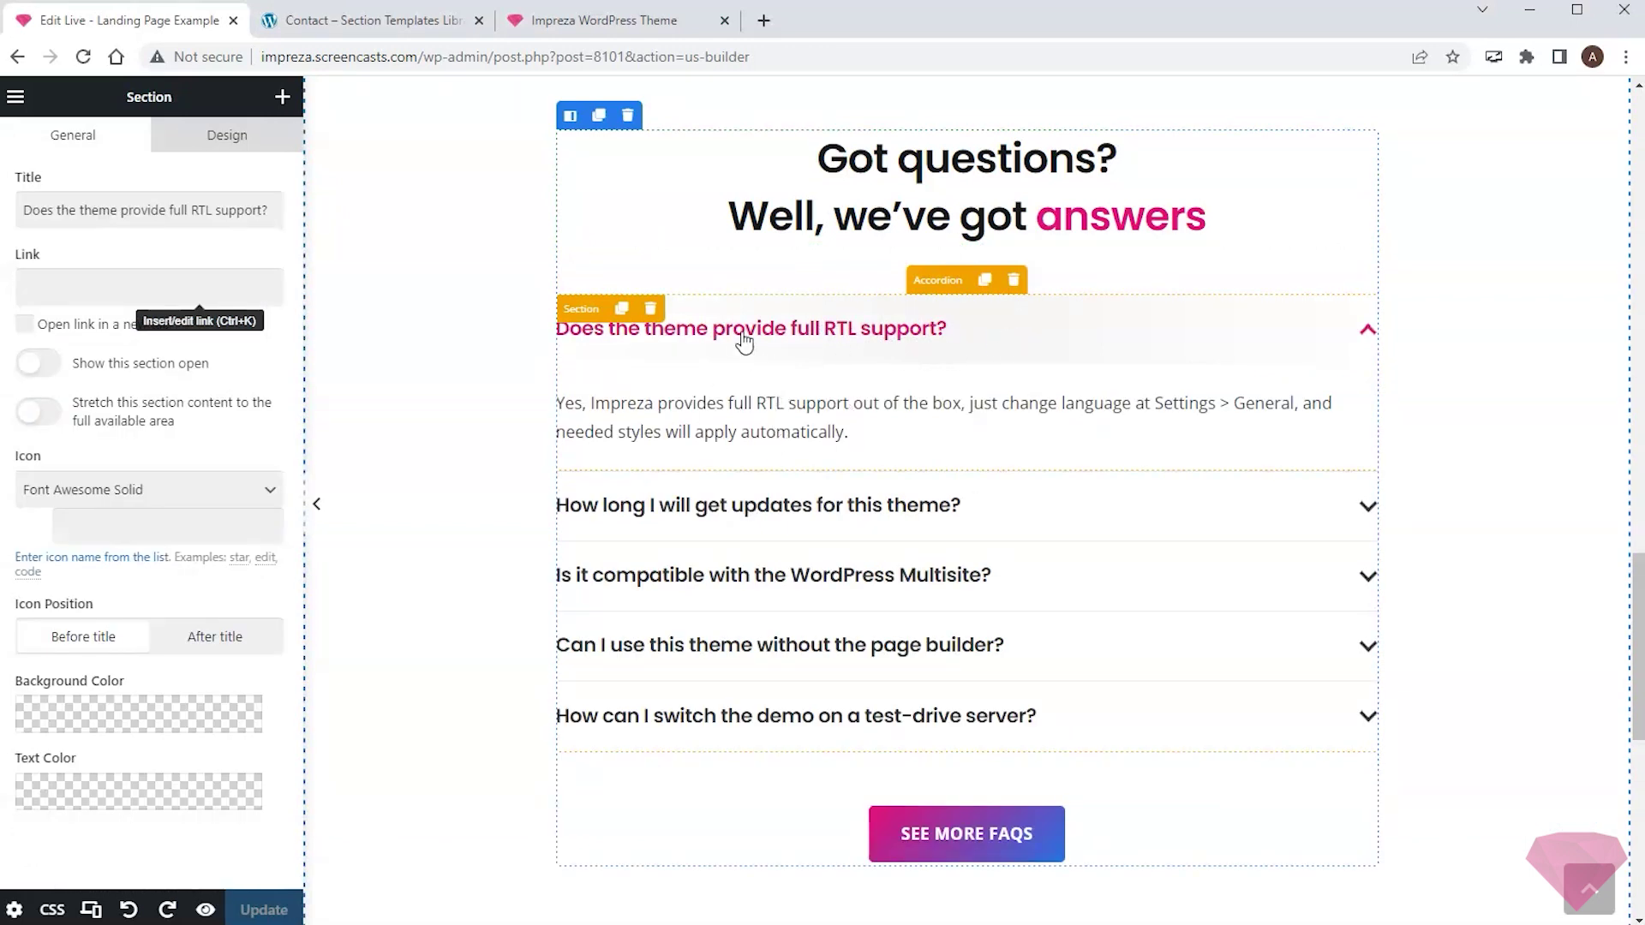
pyautogui.click(139, 211)
pyautogui.hotkey('ctrl', 'a')
pyautogui.write('What is the guaranteed support period?')
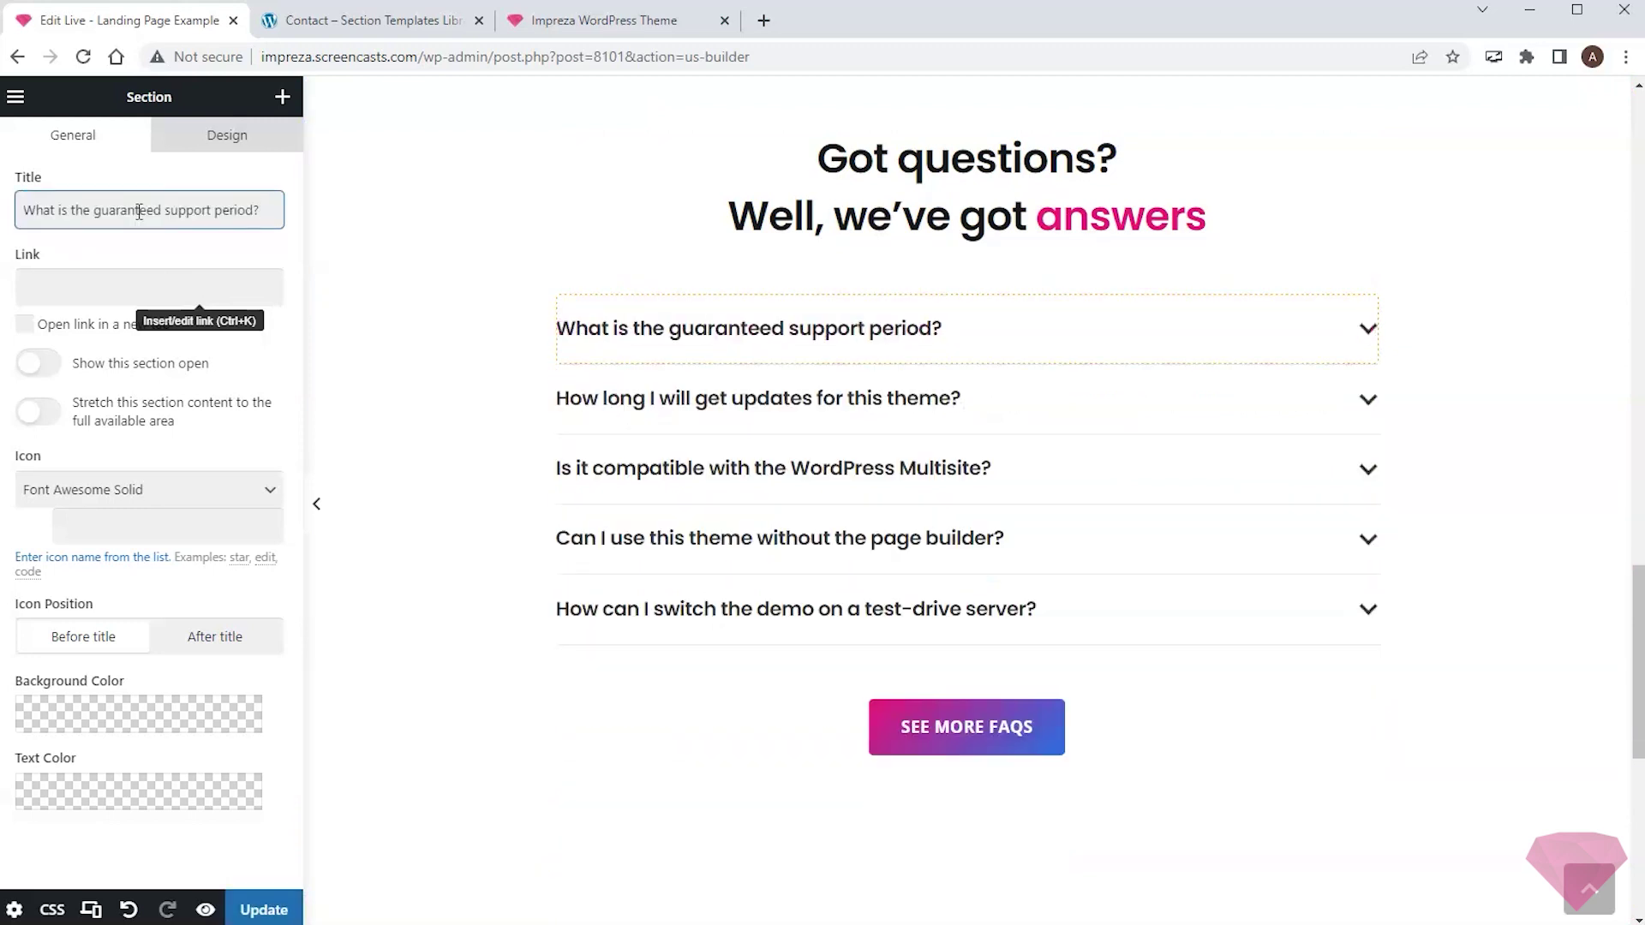
pyautogui.click(989, 331)
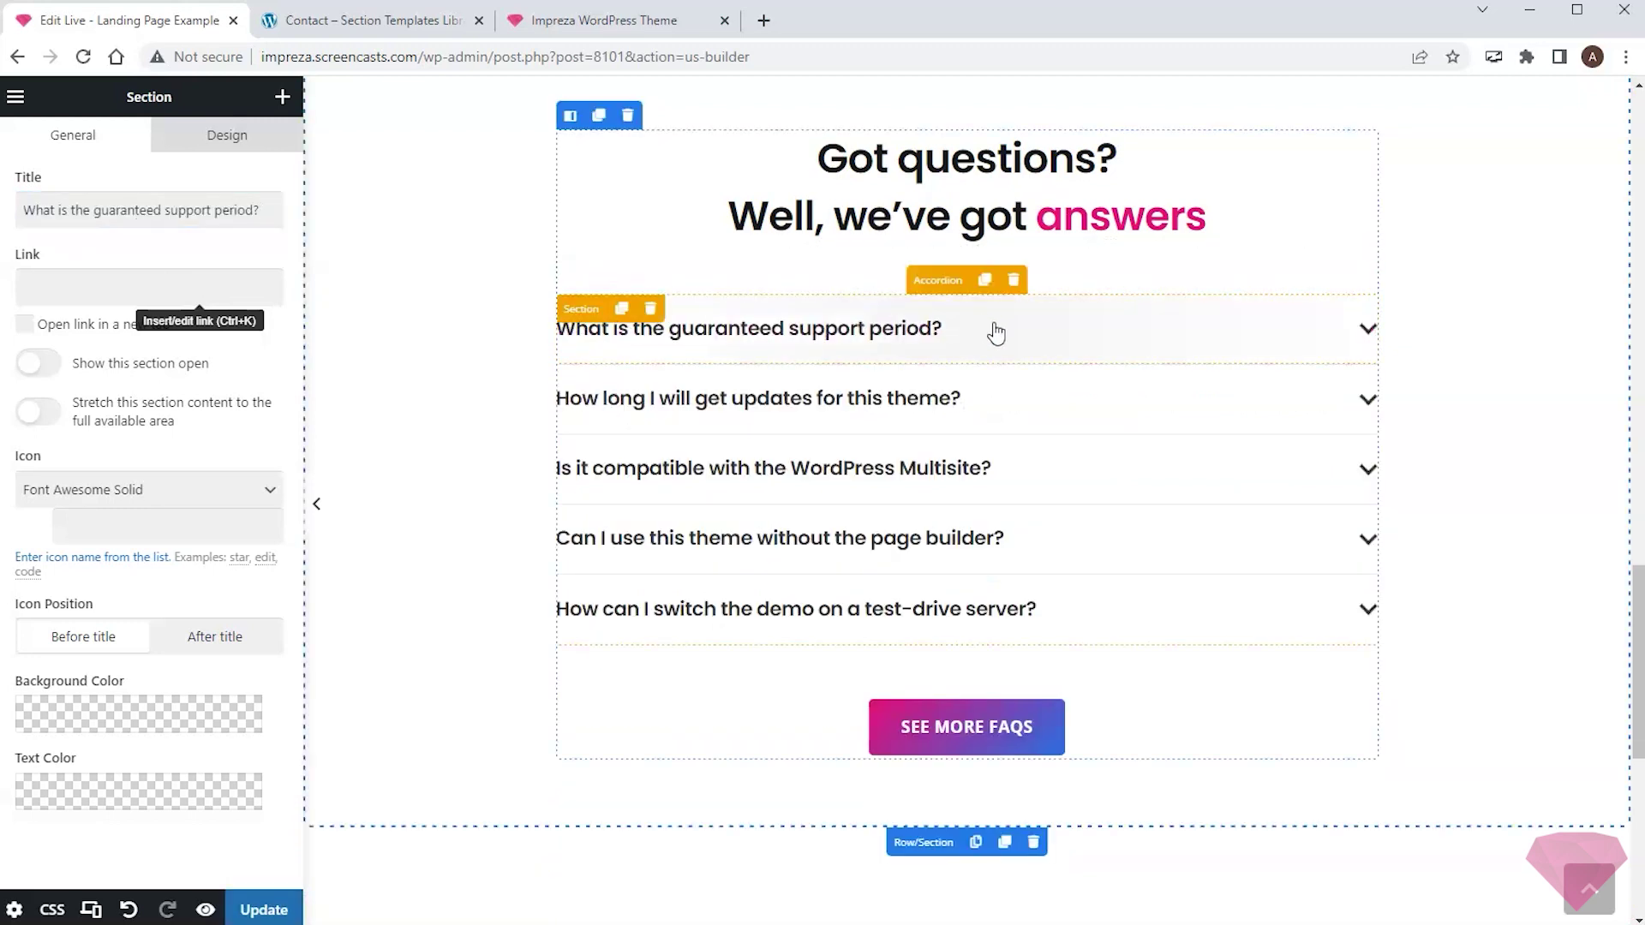
pyautogui.click(995, 333)
pyautogui.click(723, 409)
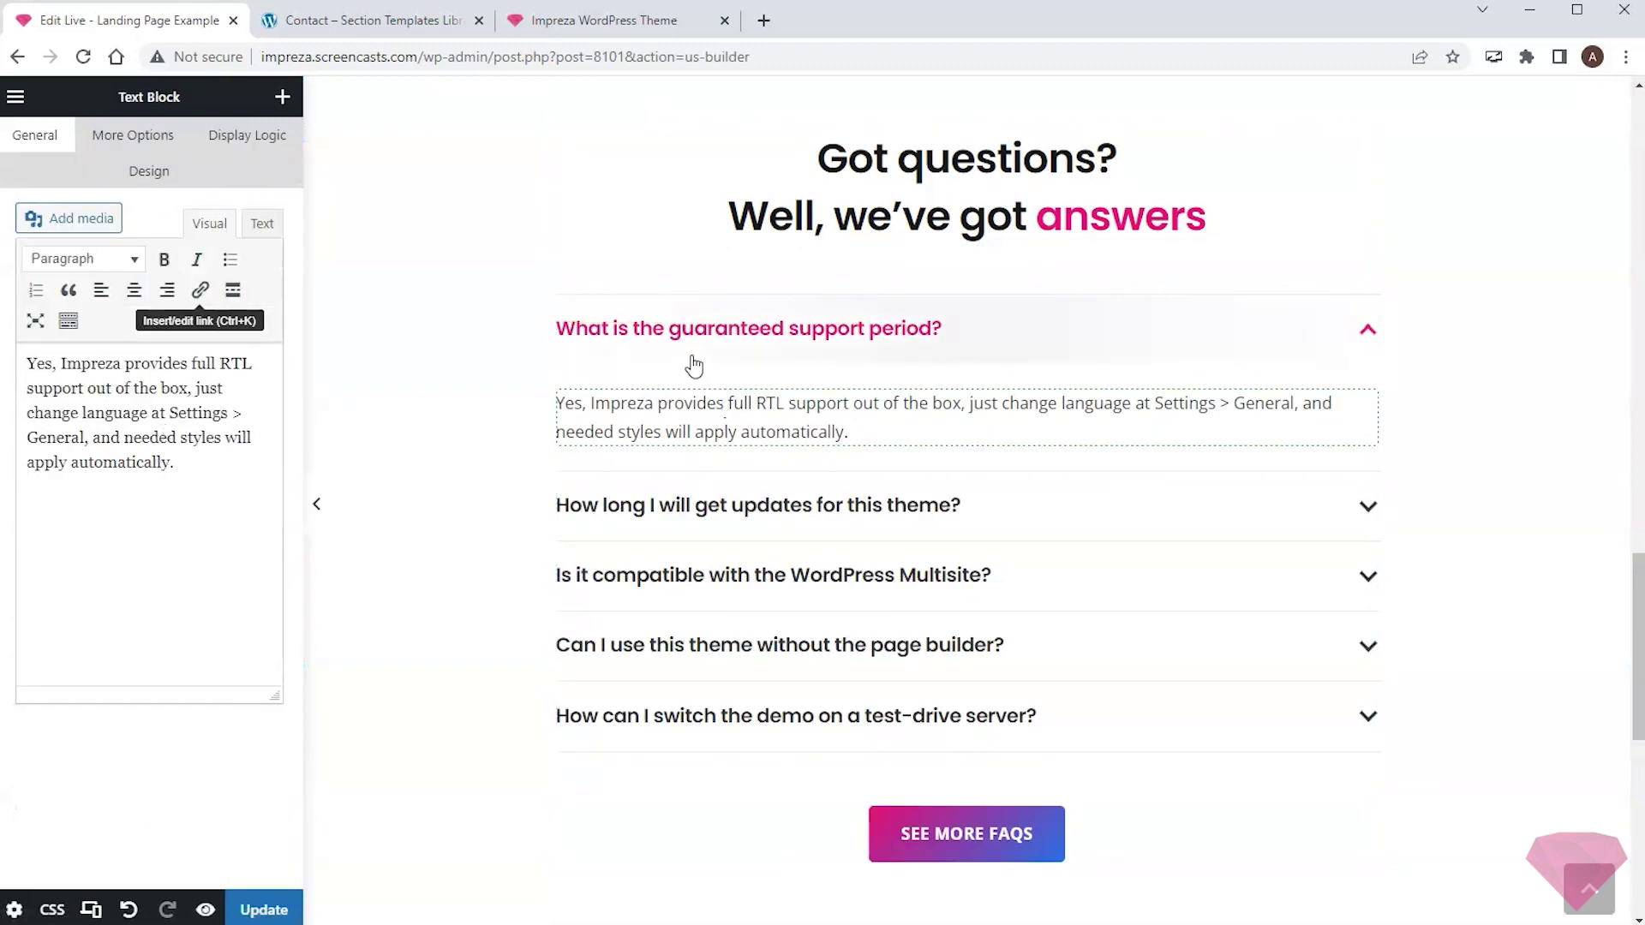
pyautogui.click(1047, 335)
pyautogui.scroll(10, 994, 383)
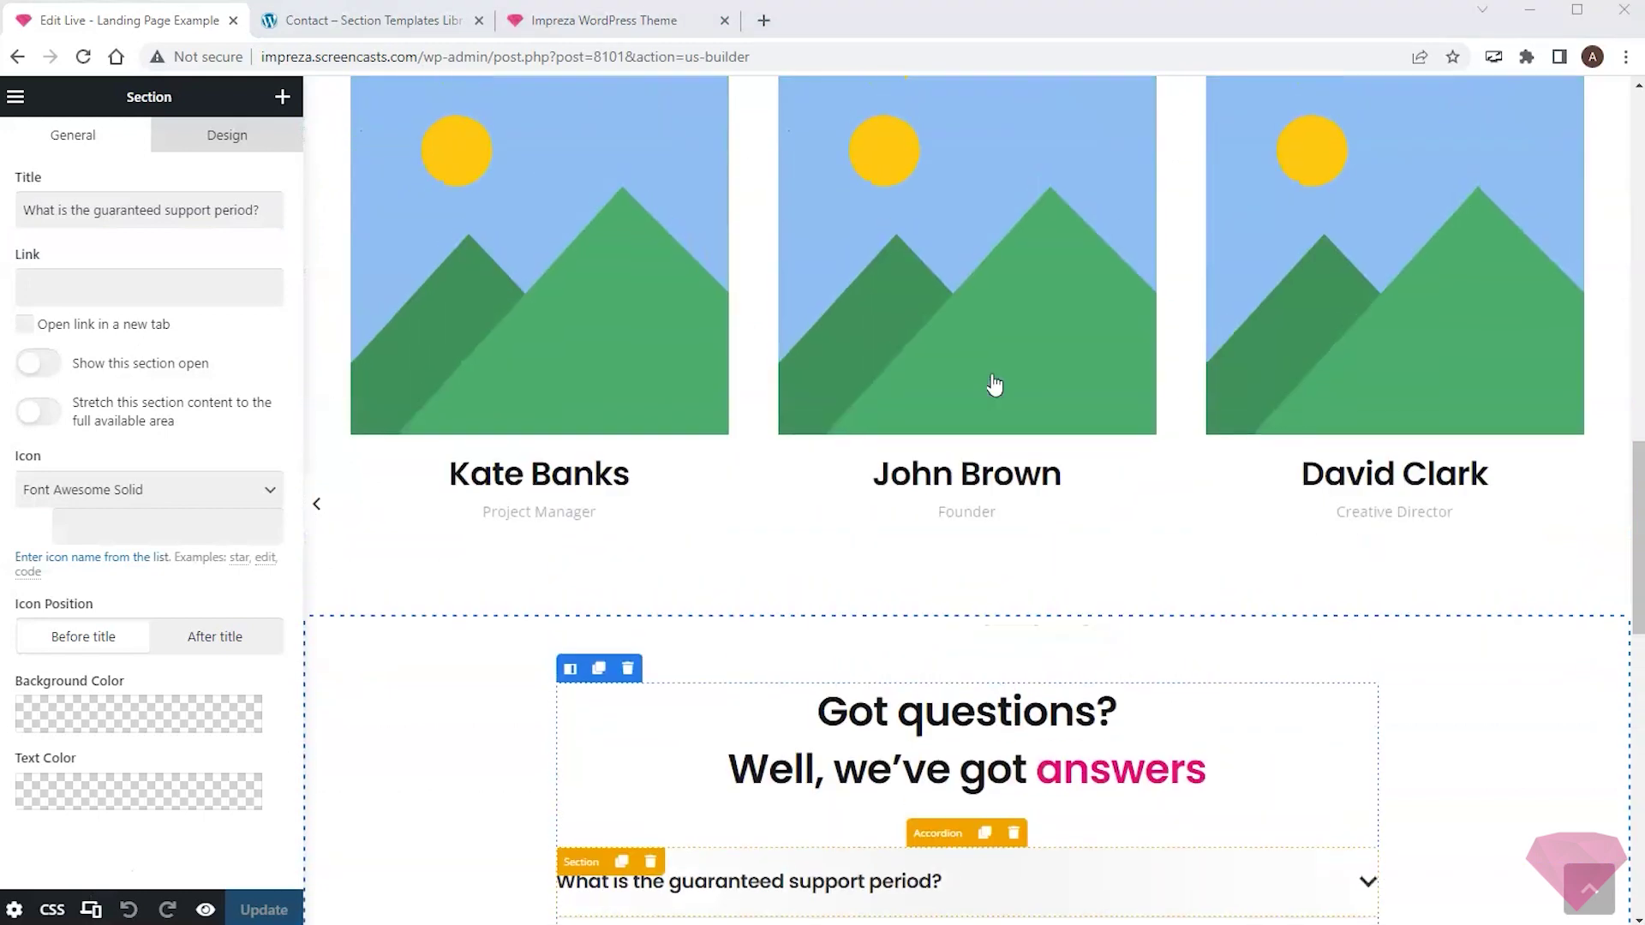
# Change the 'How We Can Work' heading text to 'Our Services'.
pyautogui.scroll(5, 994, 383)
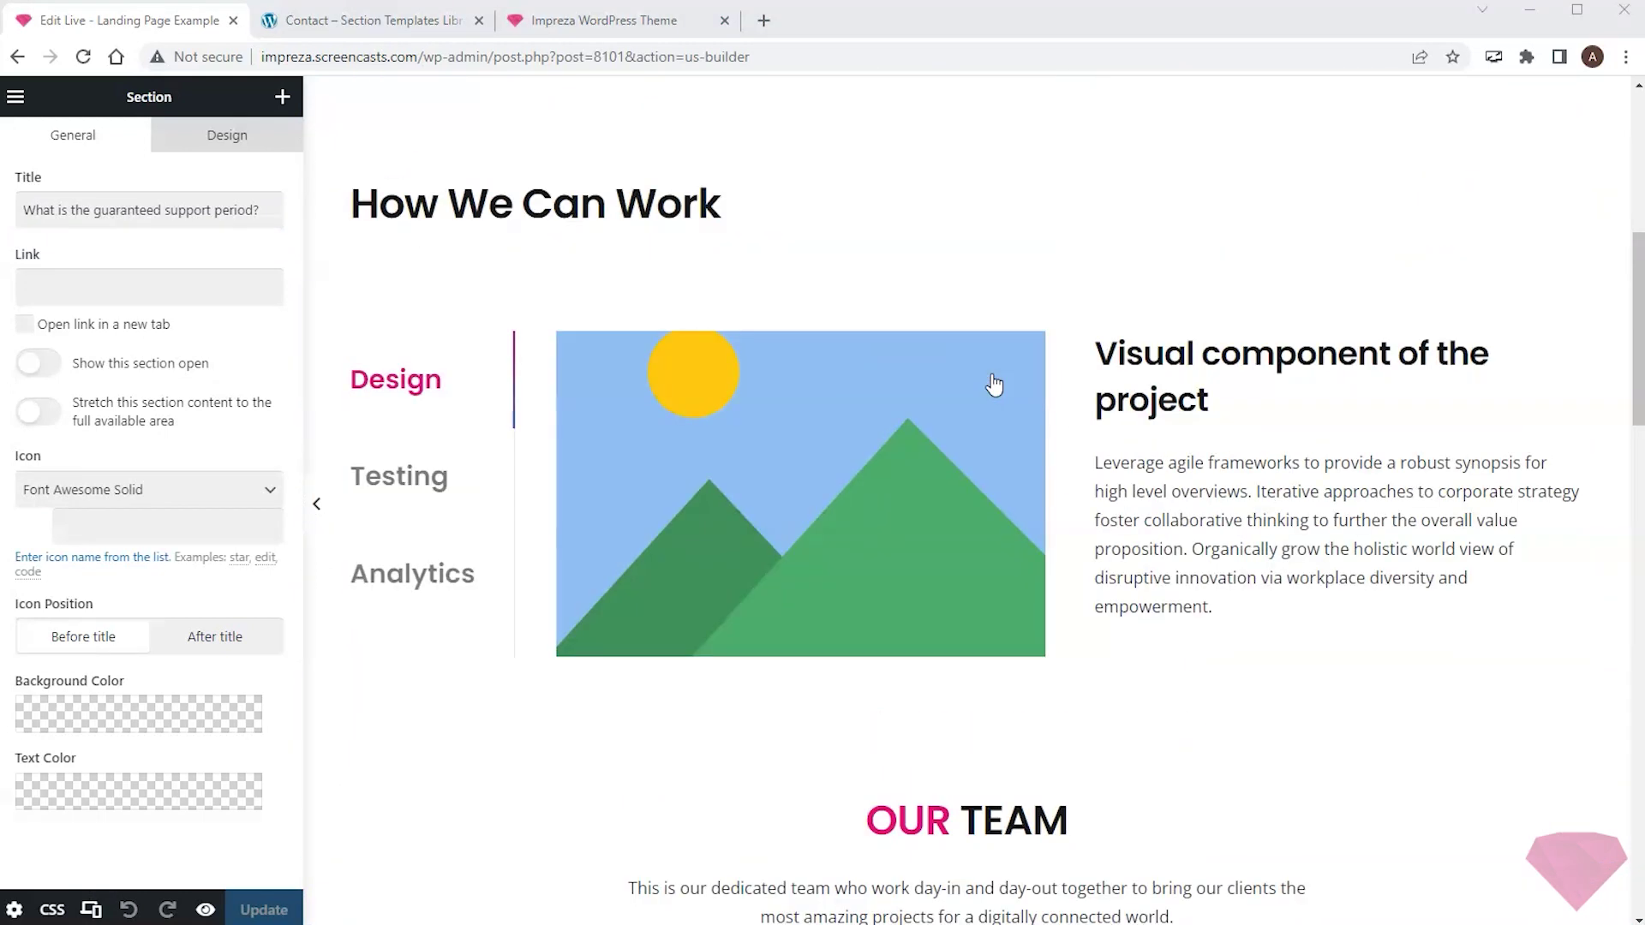
pyautogui.click(561, 208)
pyautogui.tripleClick(209, 214)
pyautogui.write('Our Services')
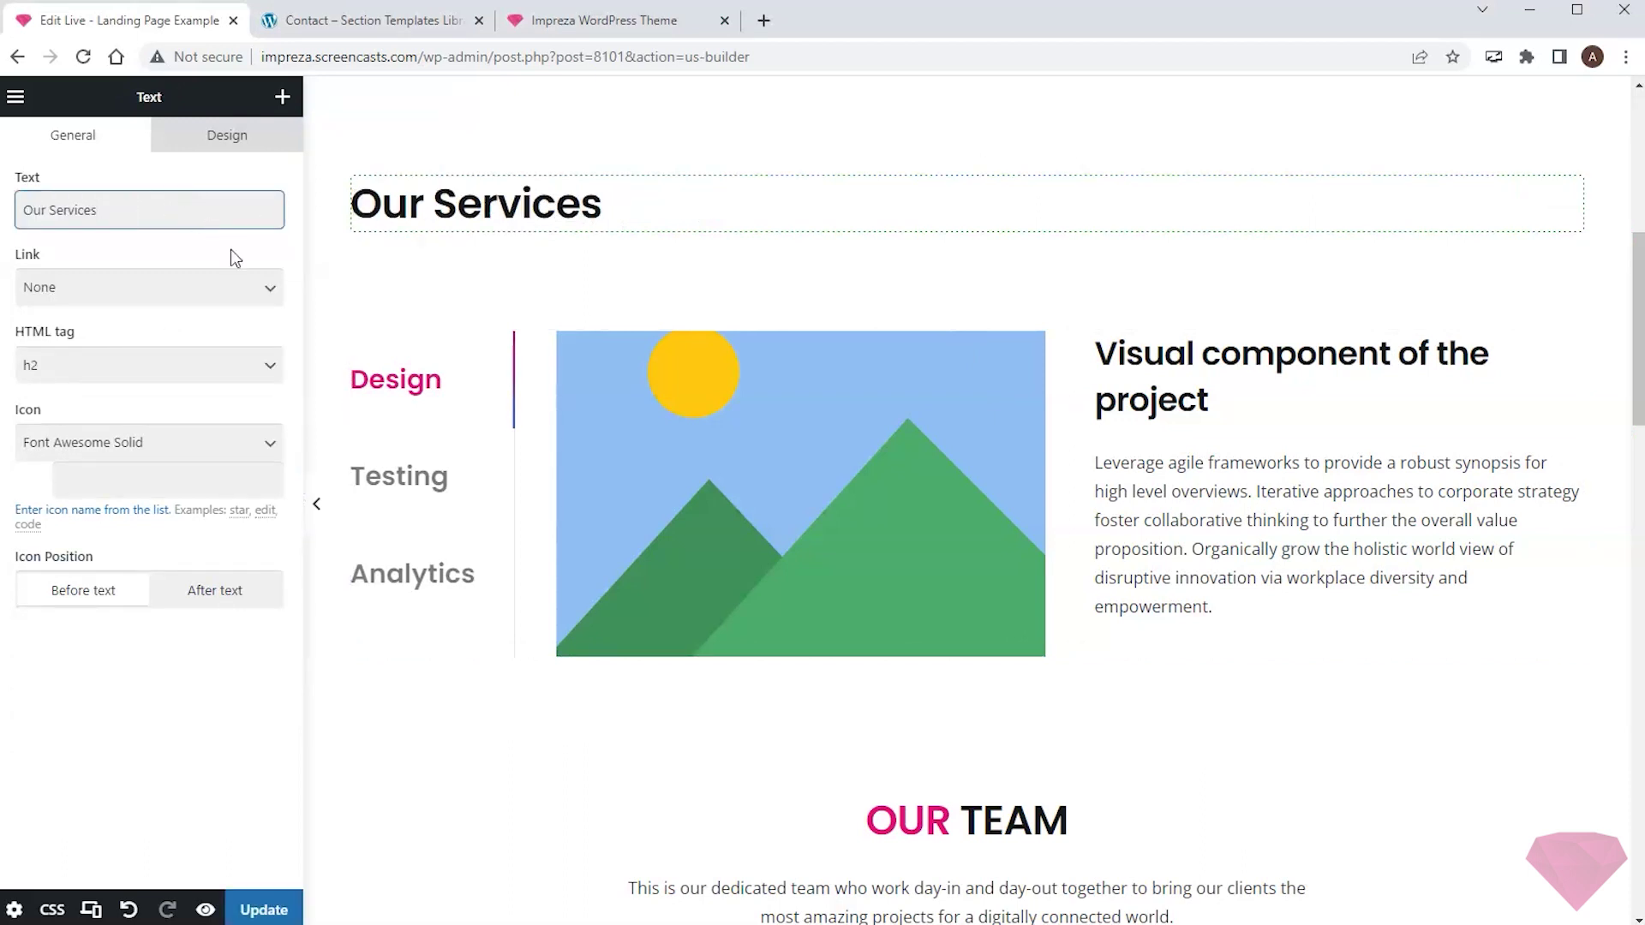
# Rename the third tab's Section Title from Analytics to 'Development'.
pyautogui.click(420, 487)
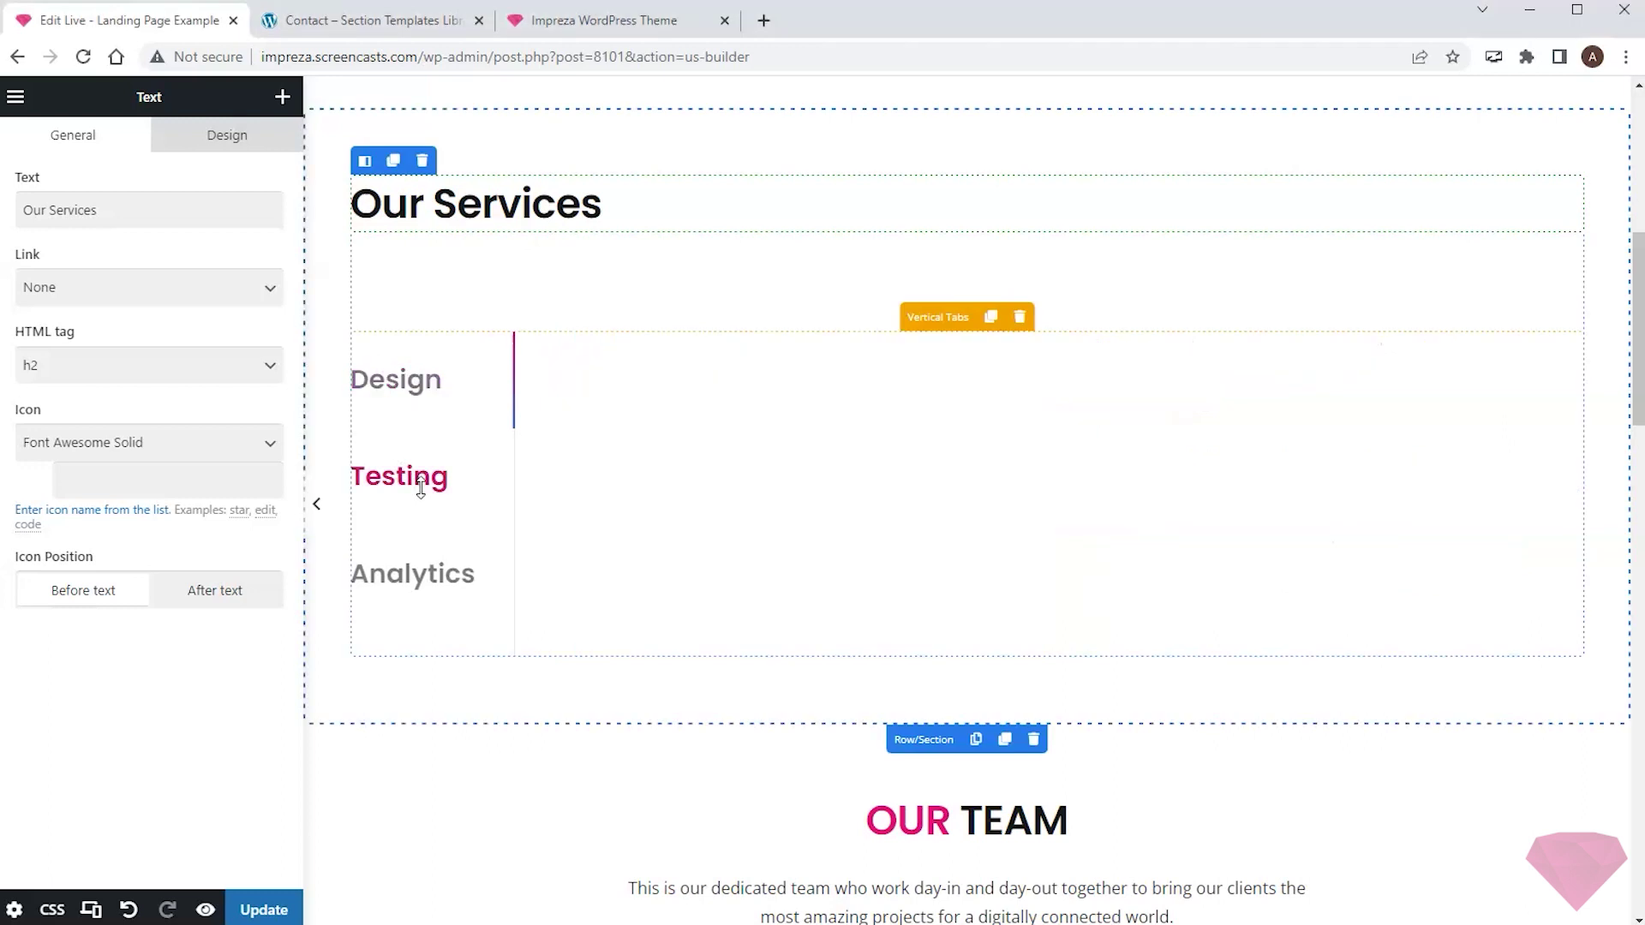
pyautogui.click(425, 569)
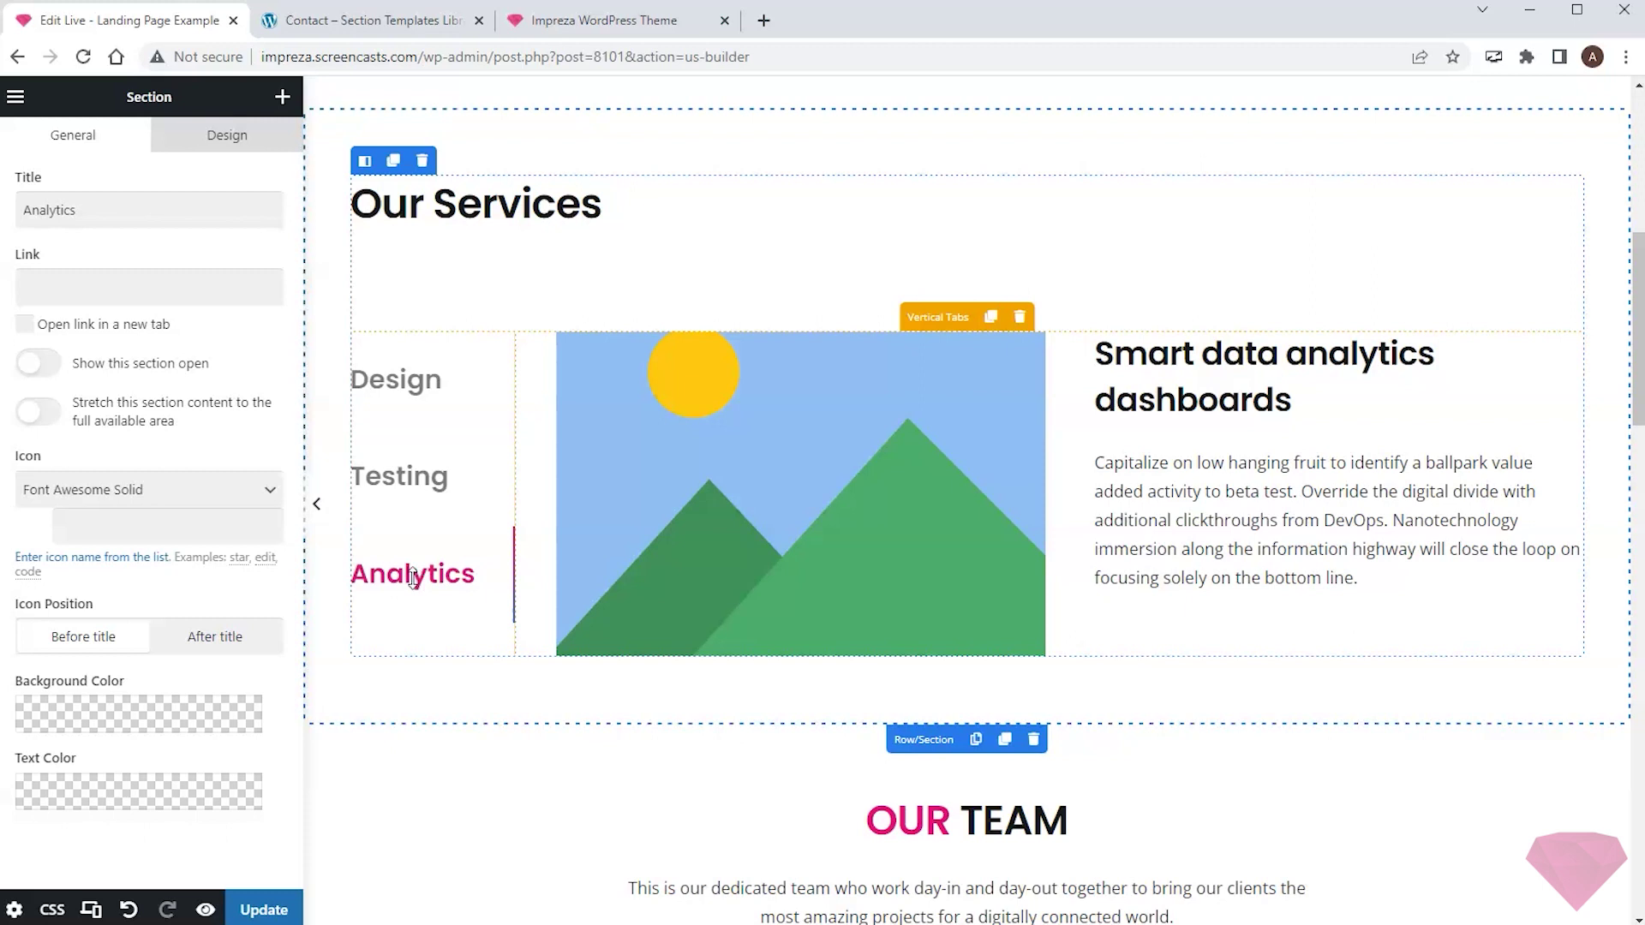
pyautogui.click(146, 224)
pyautogui.hotkey('ctrl', 'a')
pyautogui.write('Development')
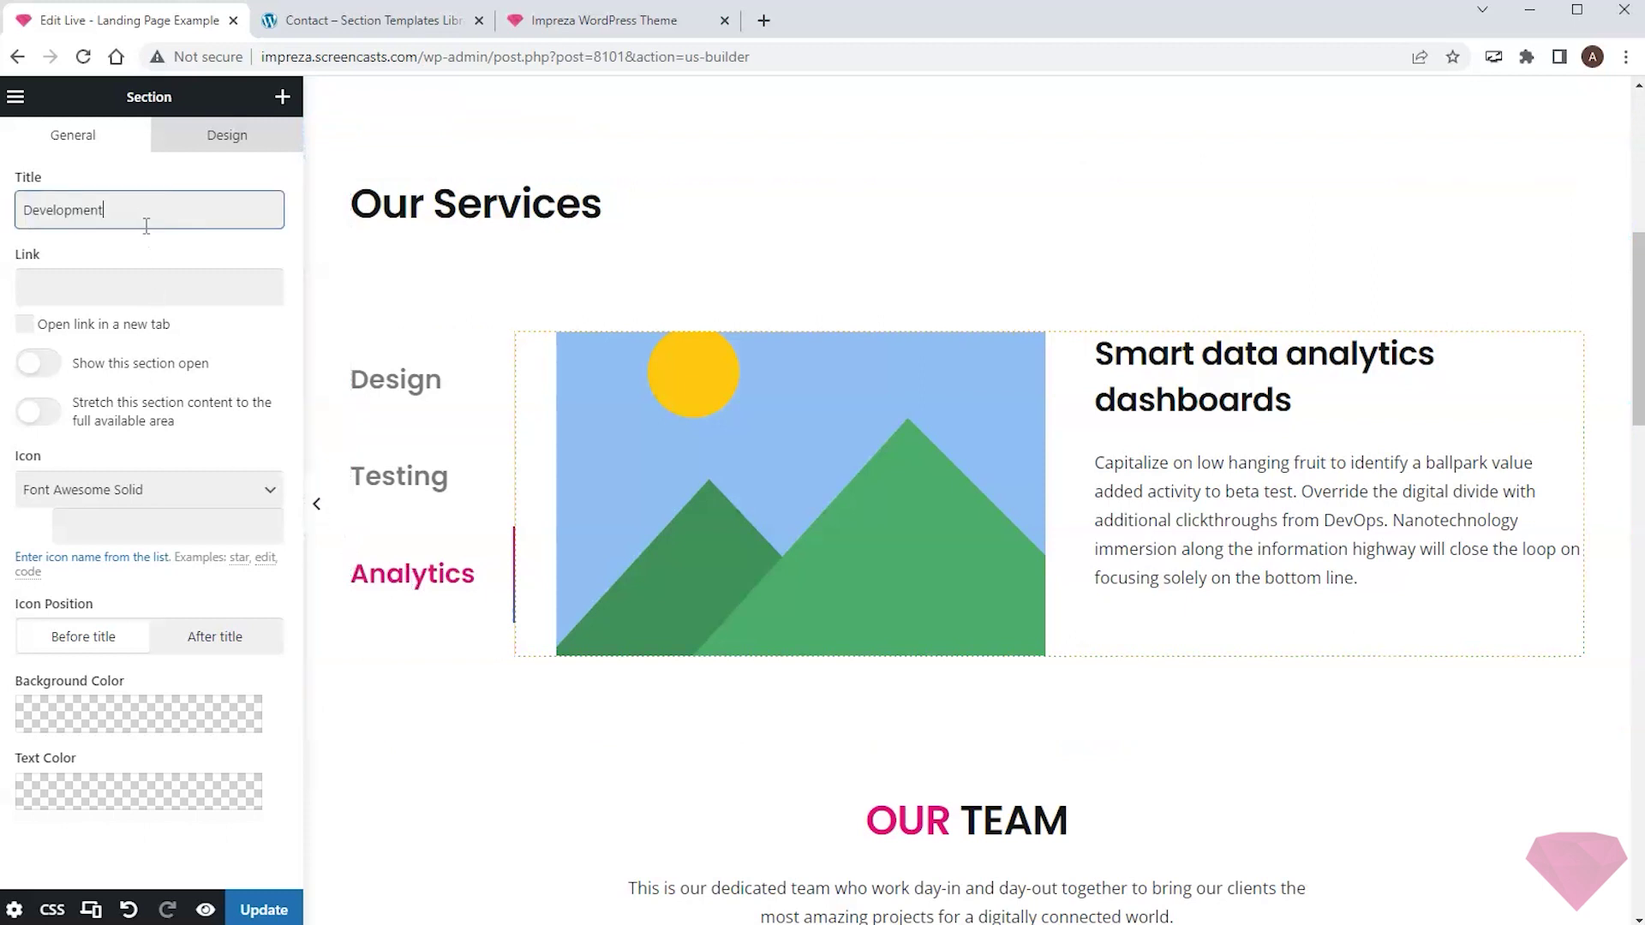
pyautogui.click(253, 246)
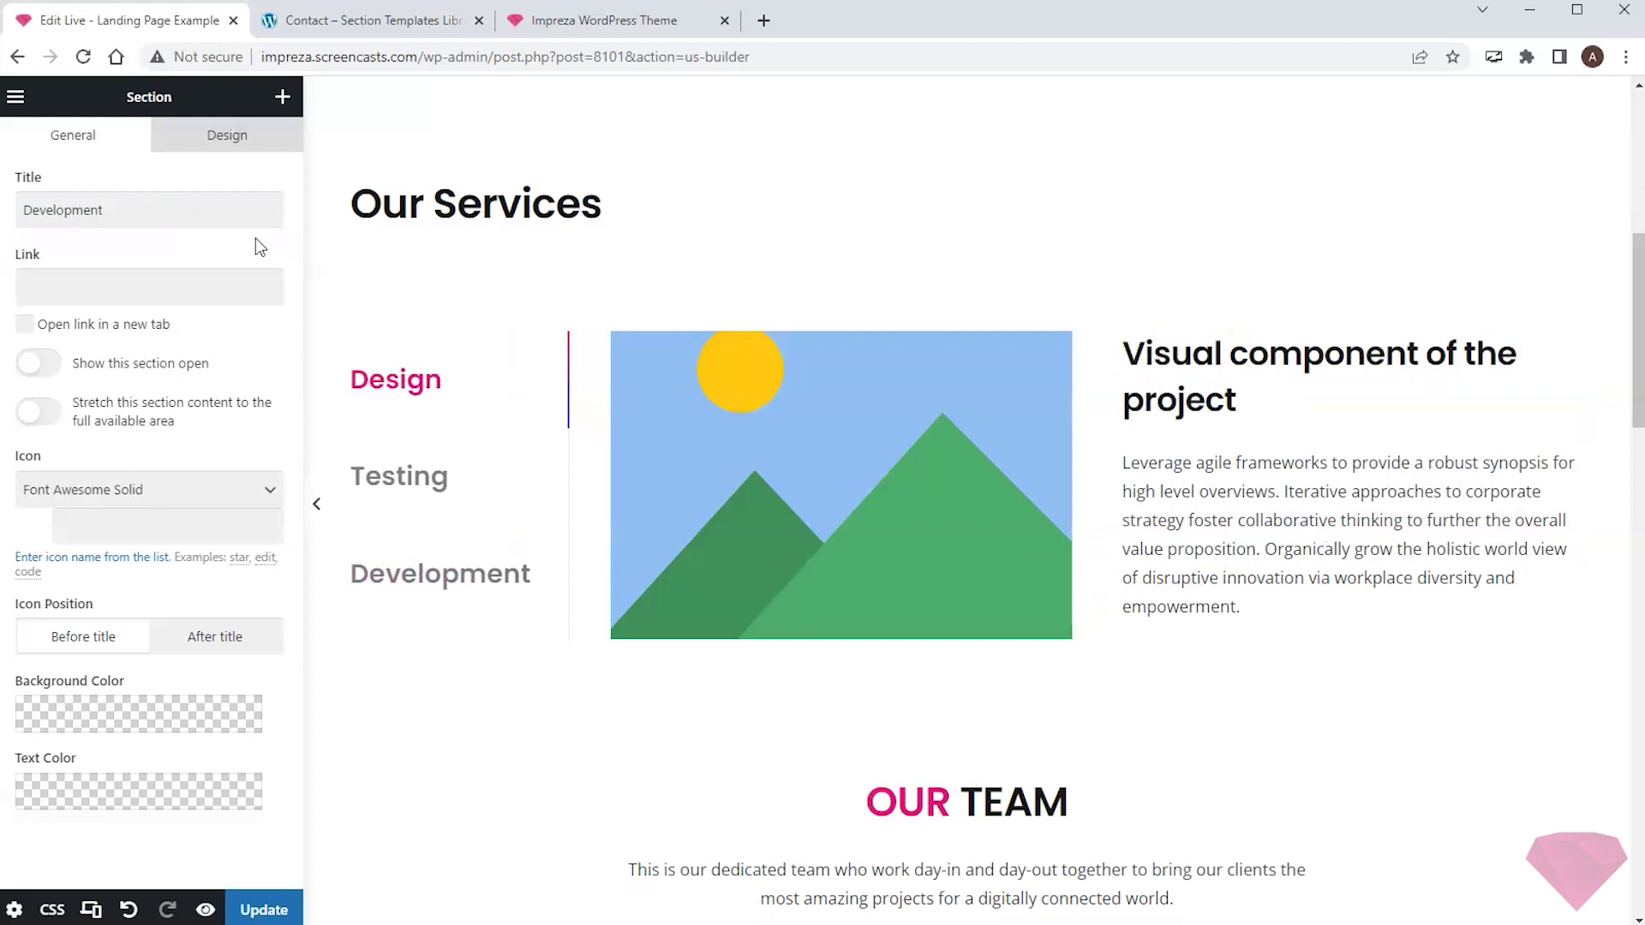
pyautogui.scroll(3, 520, 347)
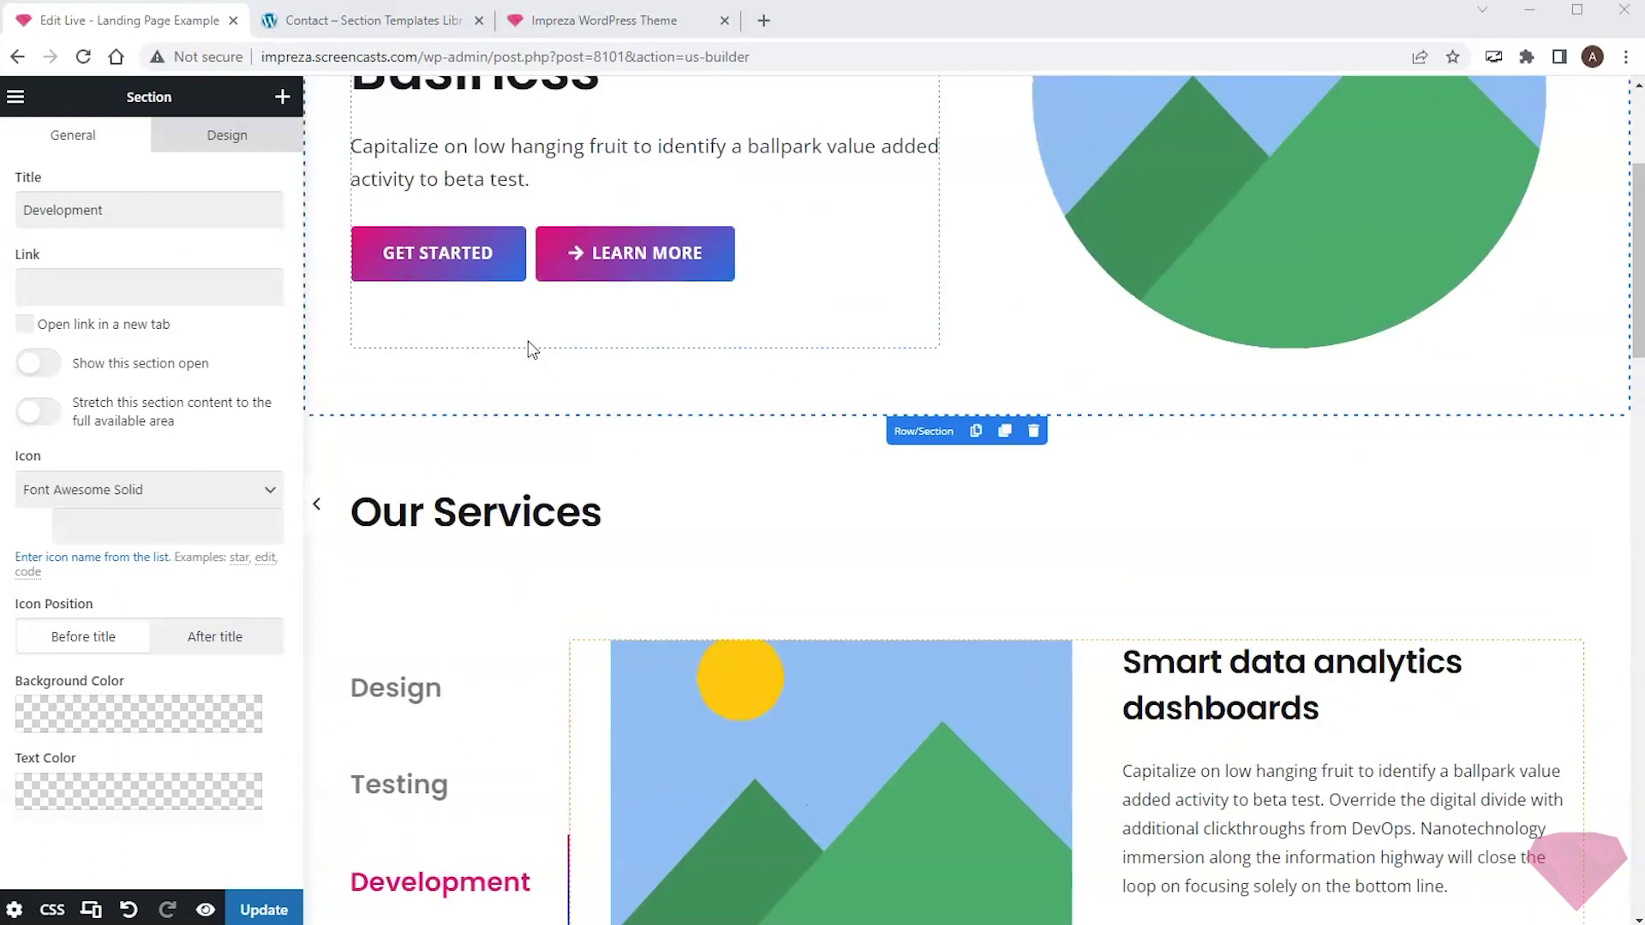
# Replace 'SEO Agency' with 'Design Studio' in the hero heading text.
pyautogui.scroll(3, 531, 347)
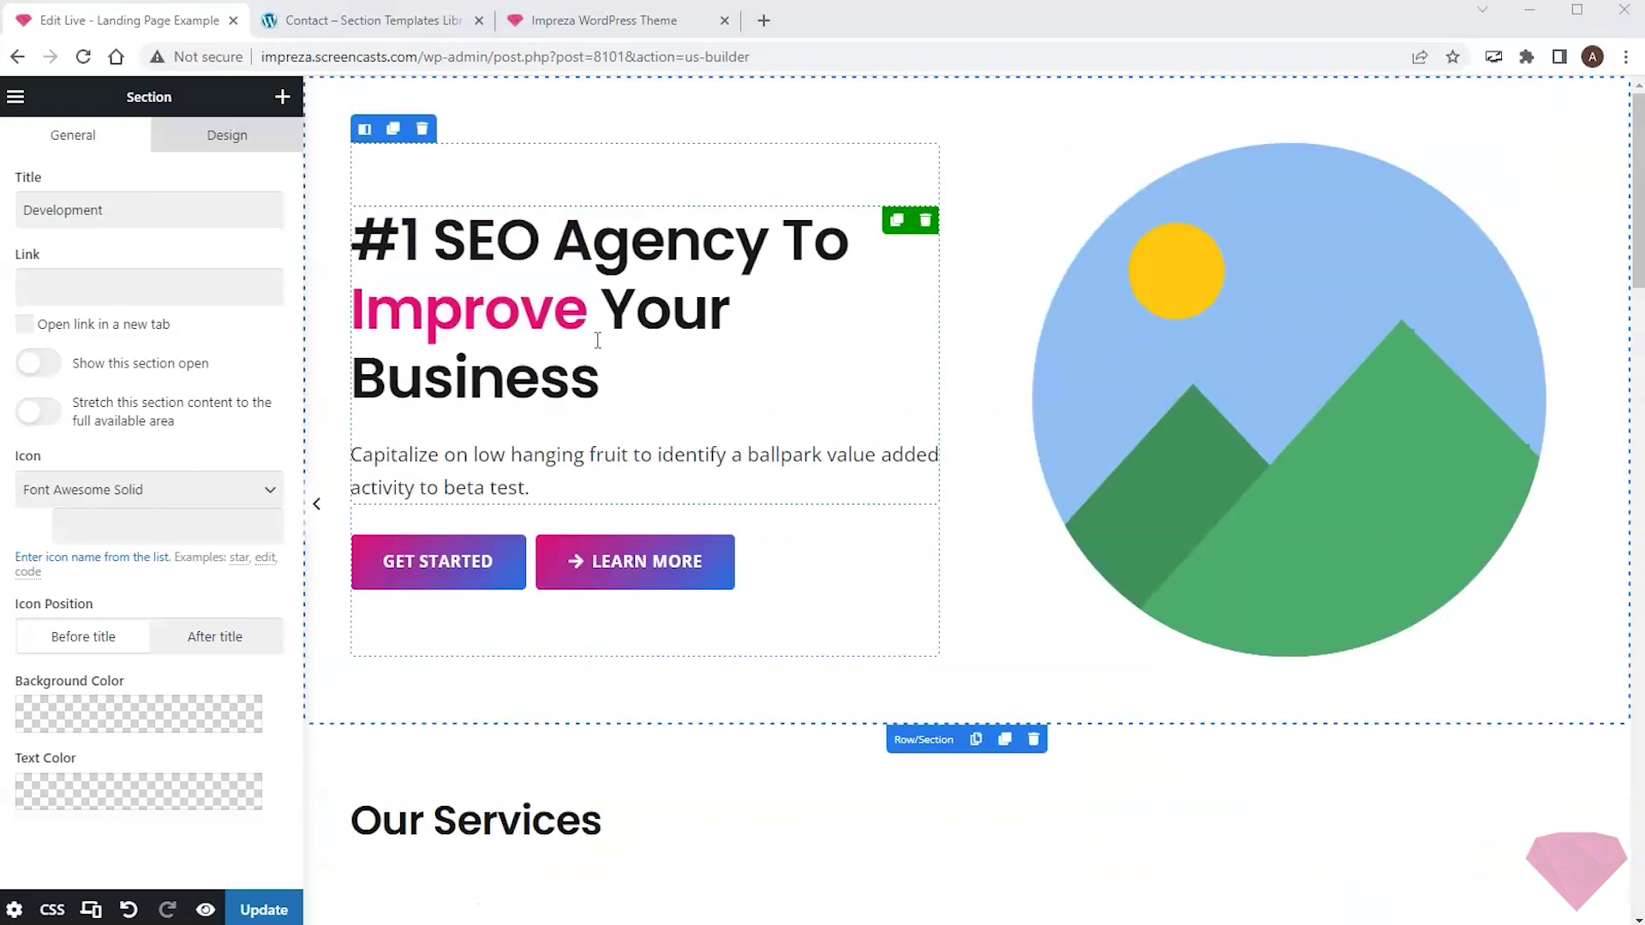
pyautogui.click(636, 260)
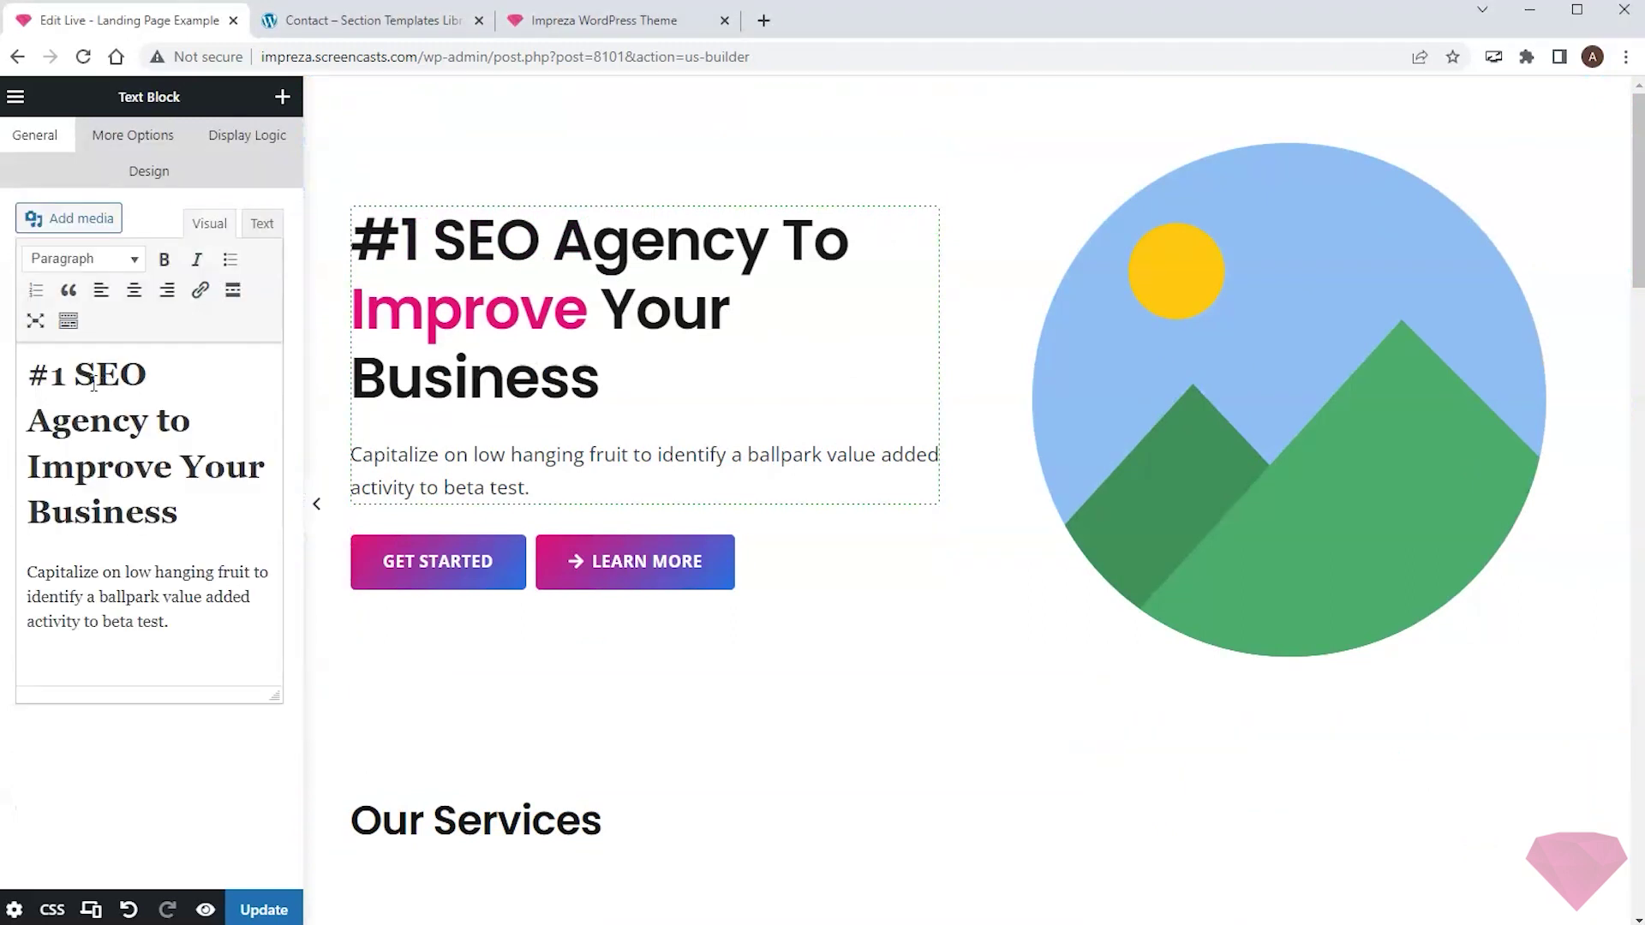
pyautogui.moveTo(79, 368); pyautogui.dragTo(147, 419)
pyautogui.write('Design Studio')
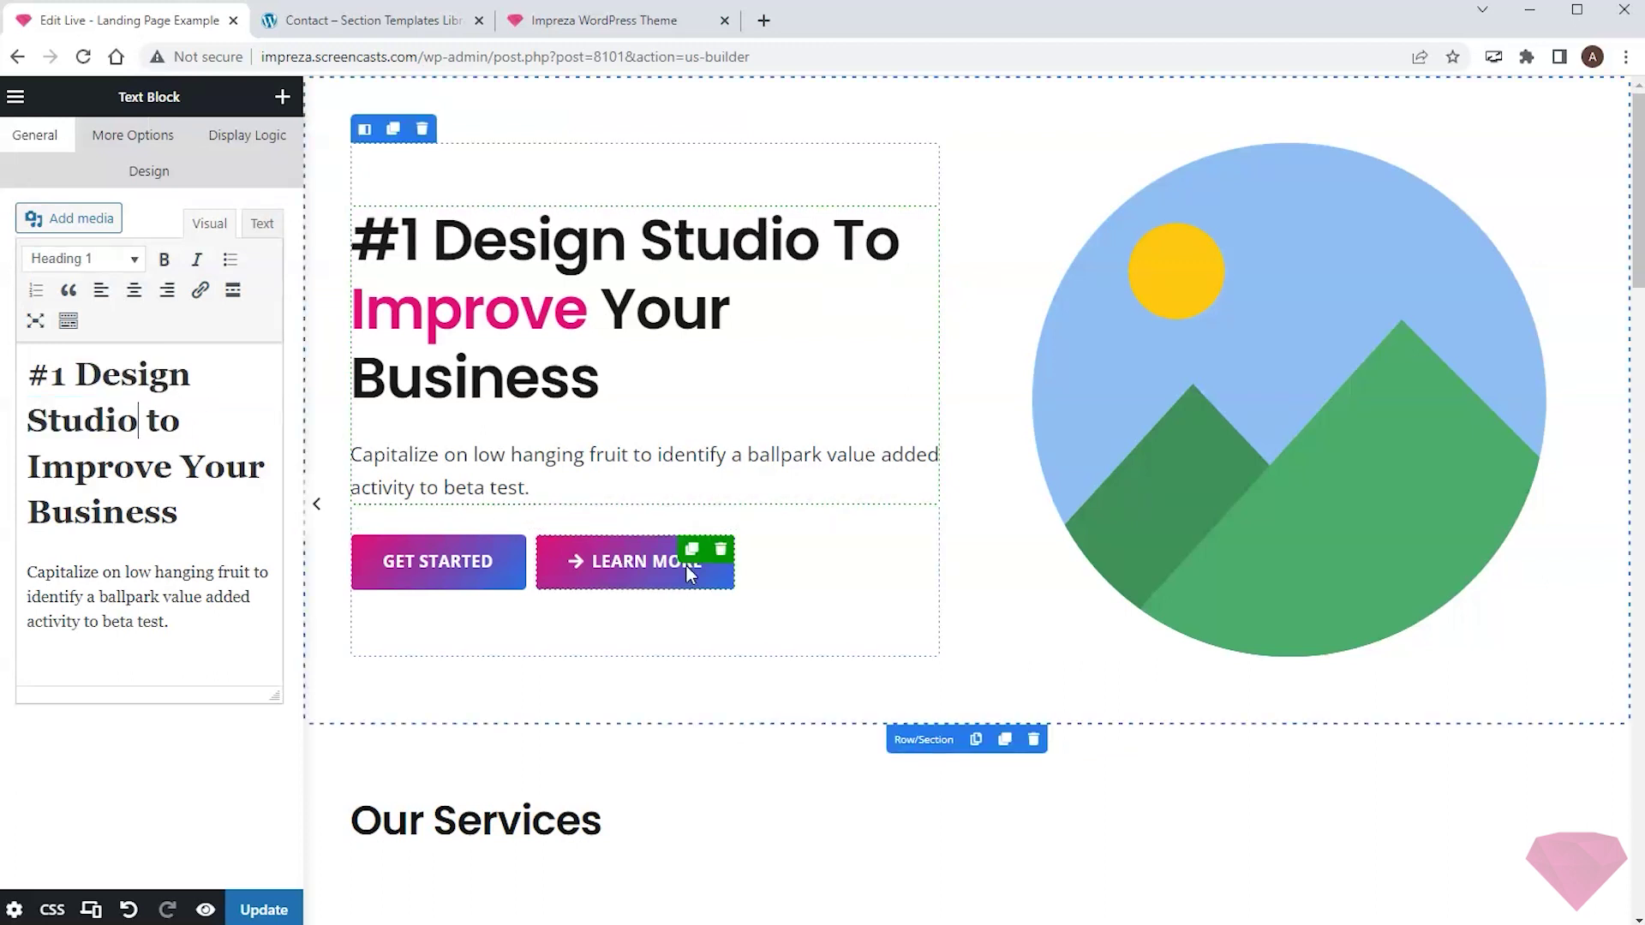
# Set the Learn More button style to Dark Outlined and Update the page.
pyautogui.click(639, 564)
pyautogui.click(154, 432)
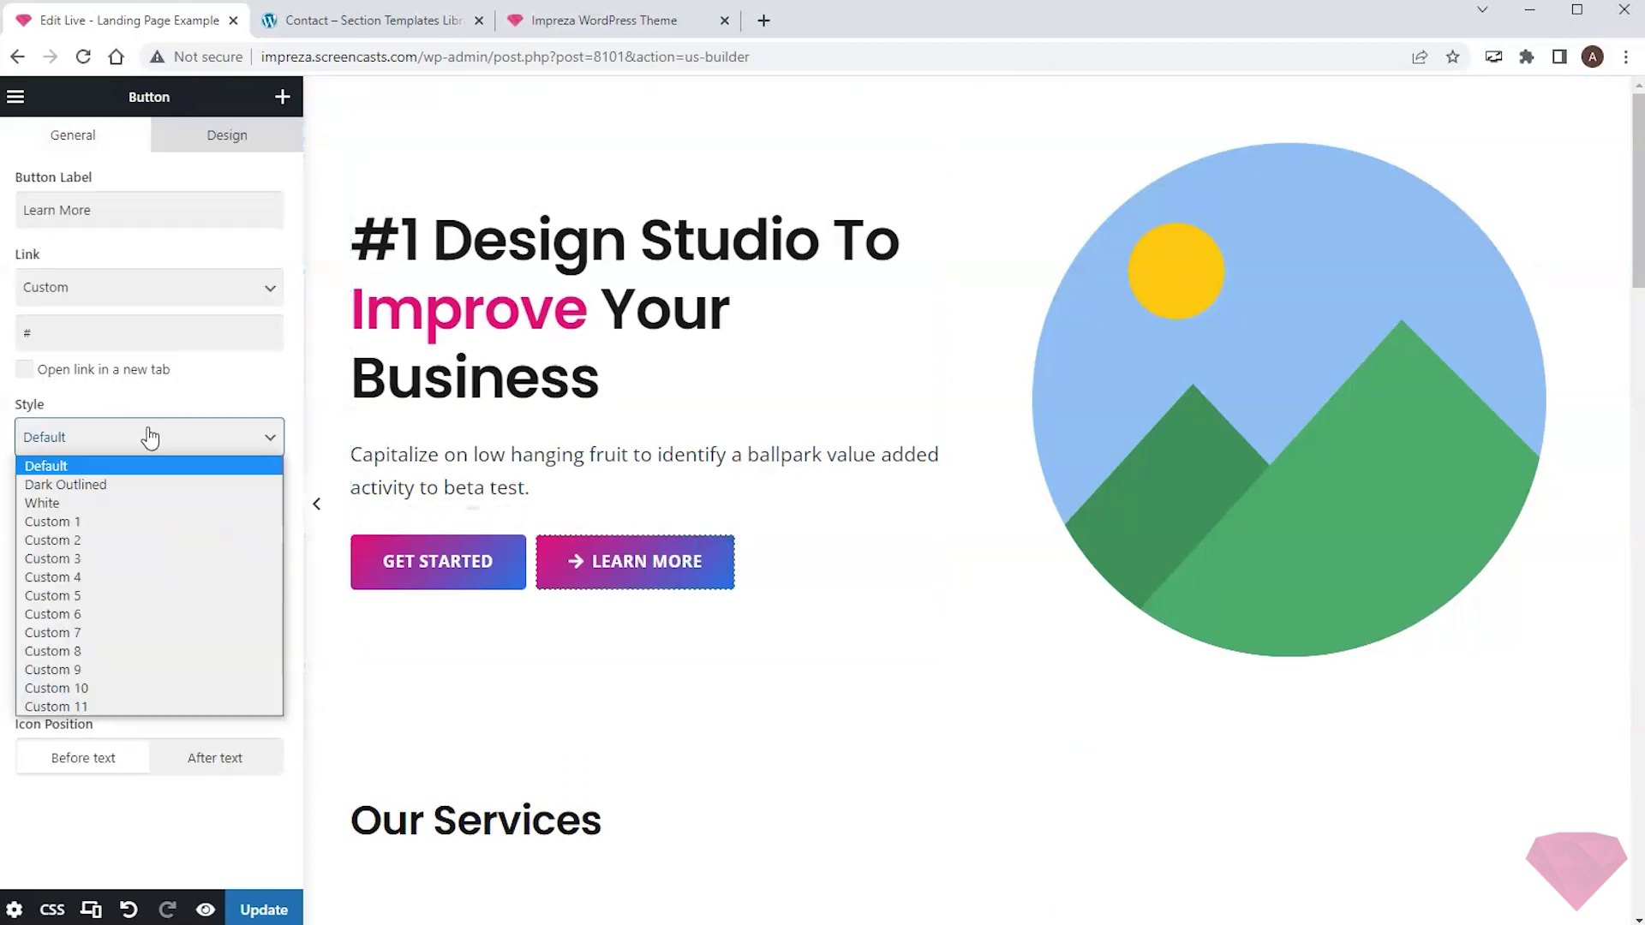
pyautogui.click(103, 480)
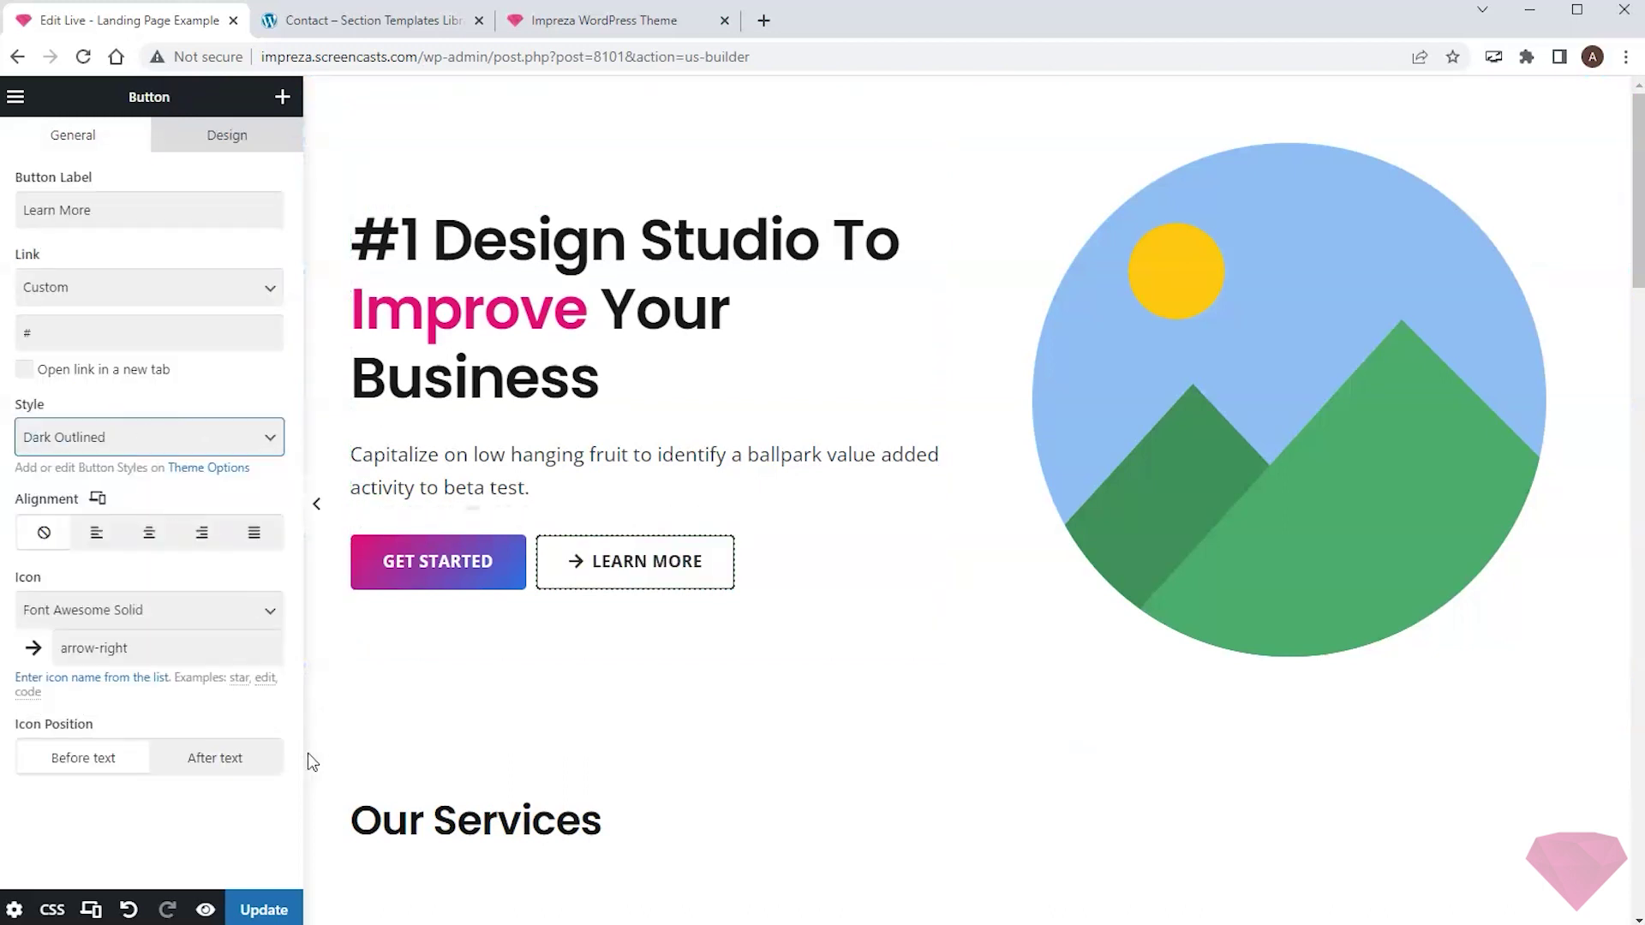
pyautogui.click(264, 908)
# Open the published Landing Page Example via View Page and scroll down and back up through it.
pyautogui.click(15, 96)
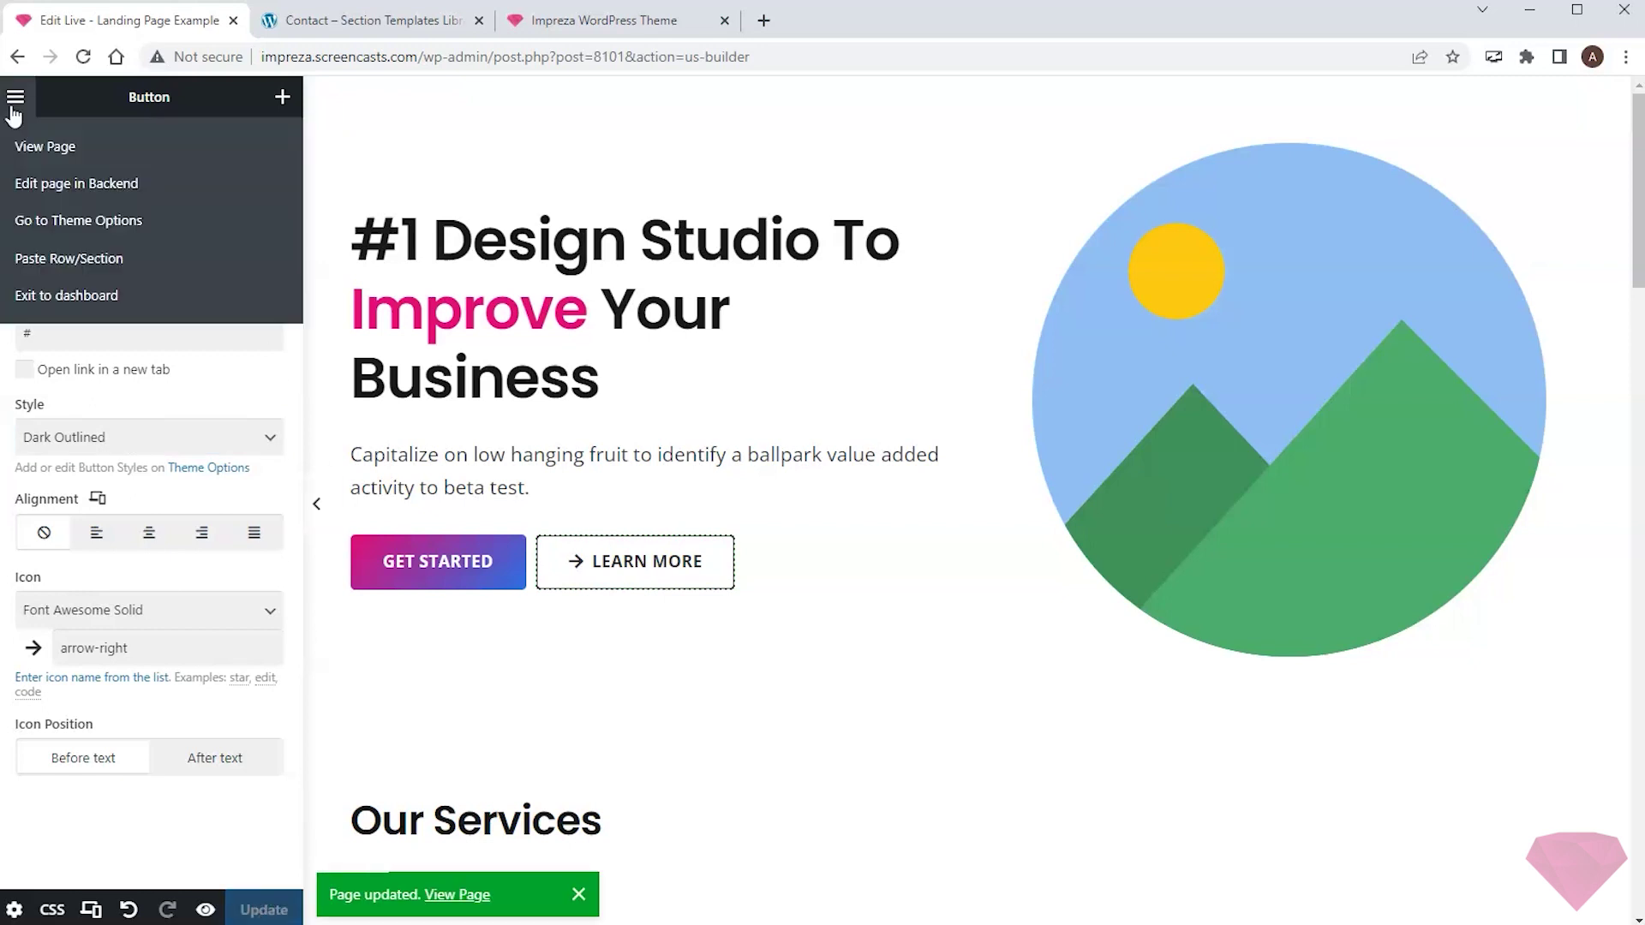
pyautogui.click(73, 145)
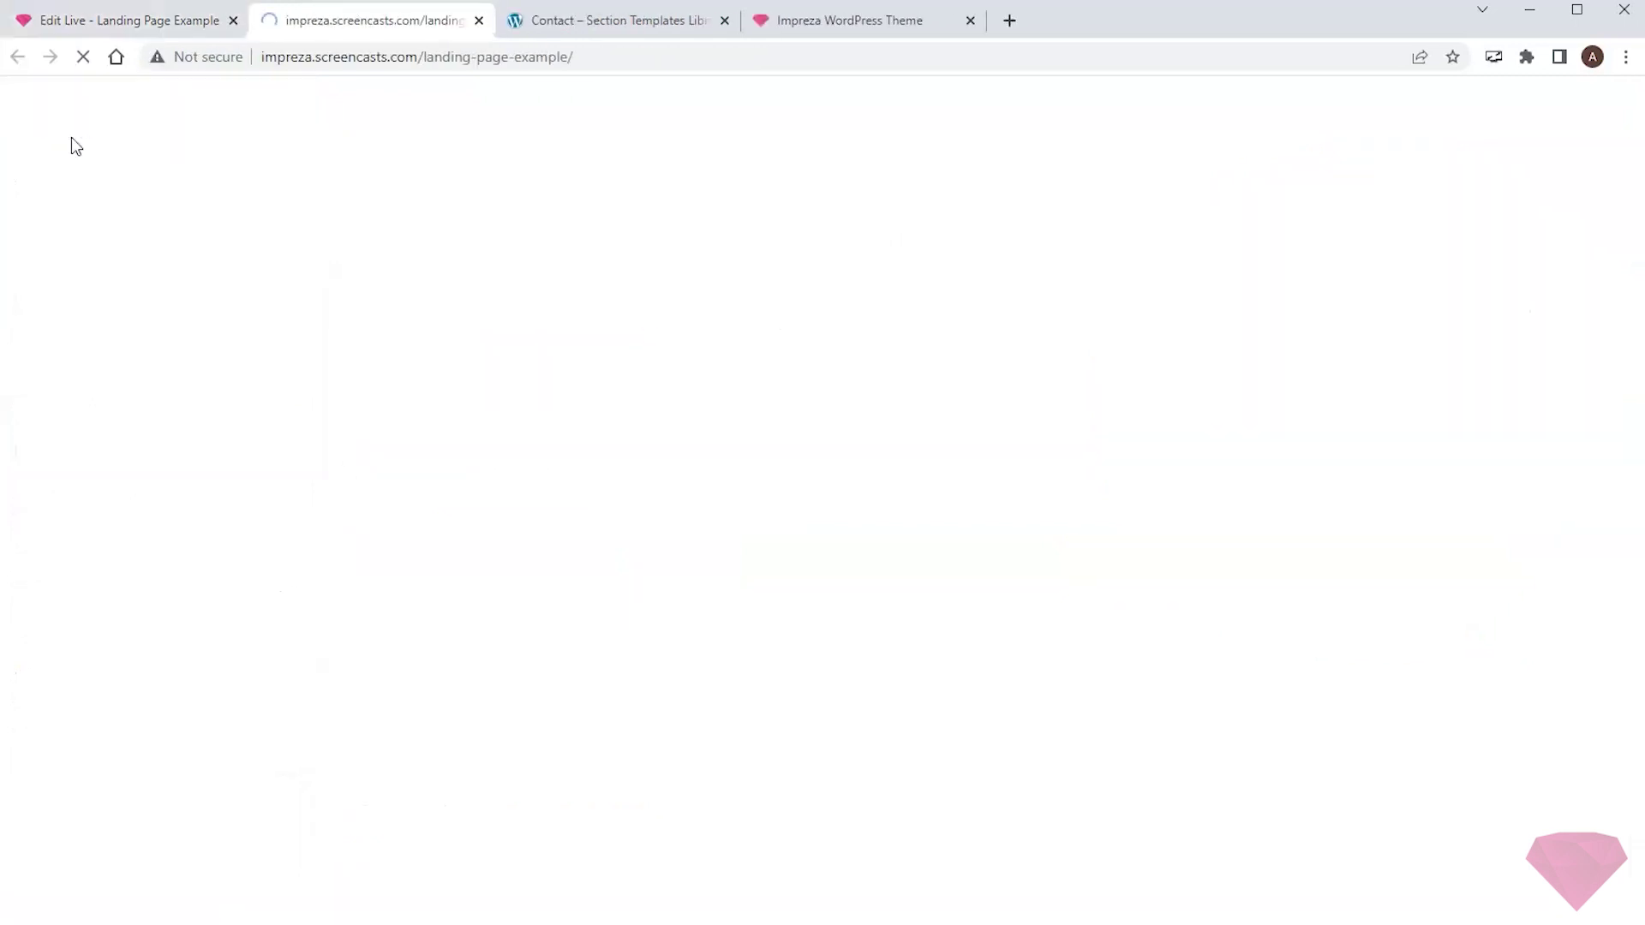
pyautogui.scroll(-5, 796, 219)
pyautogui.scroll(-20, 805, 214)
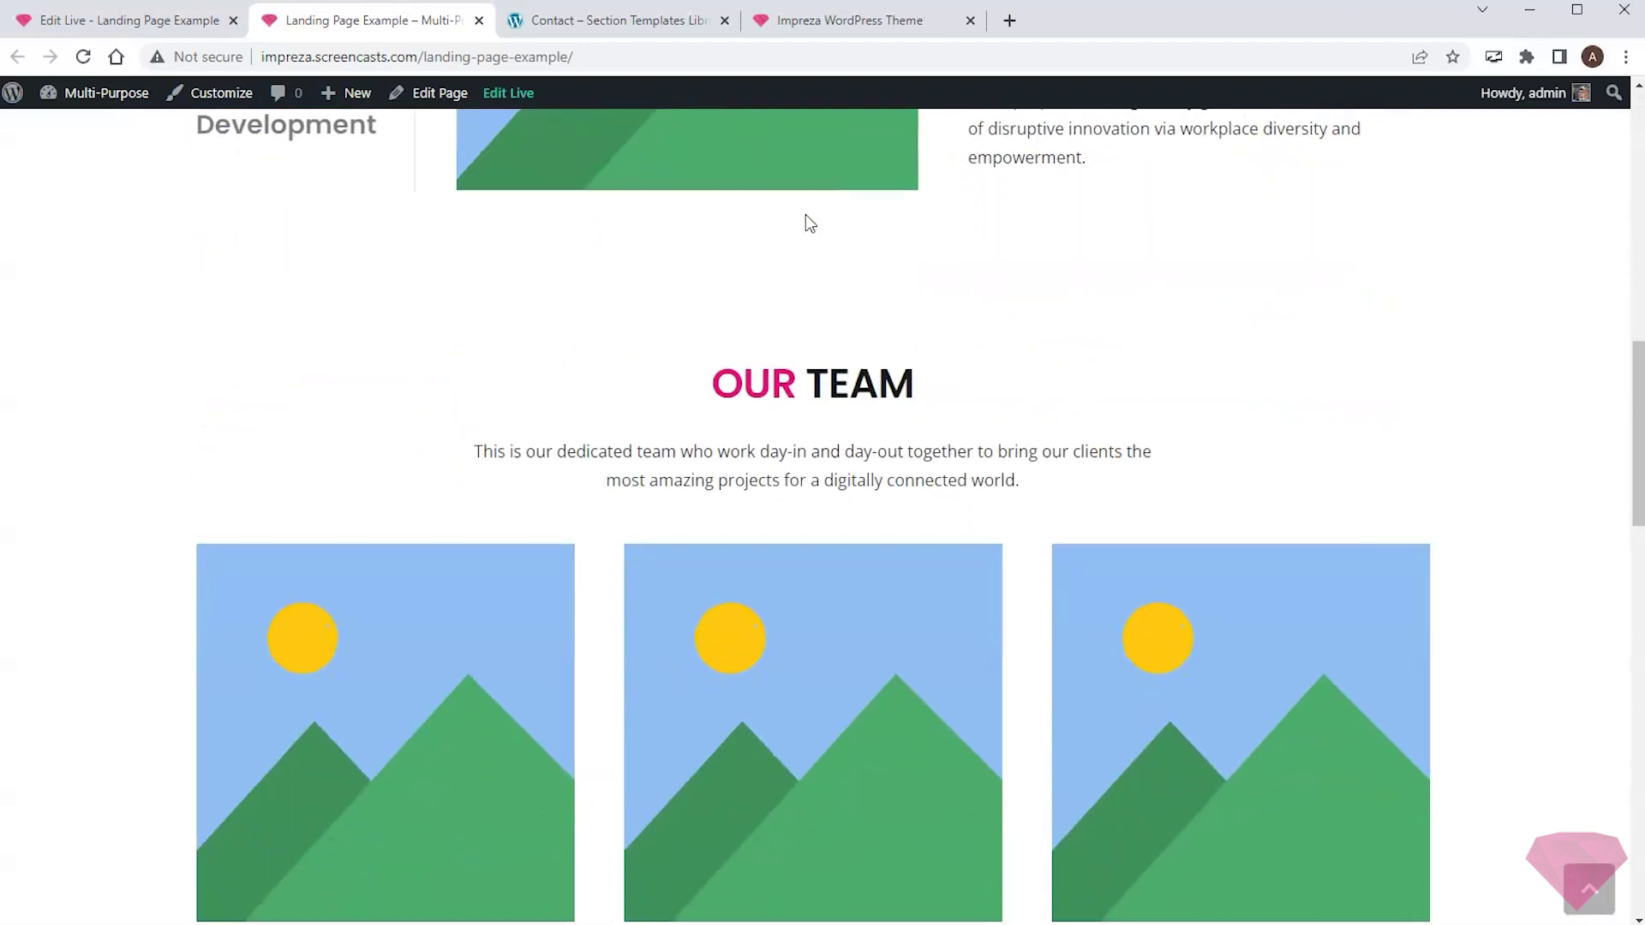
pyautogui.scroll(20, 805, 215)
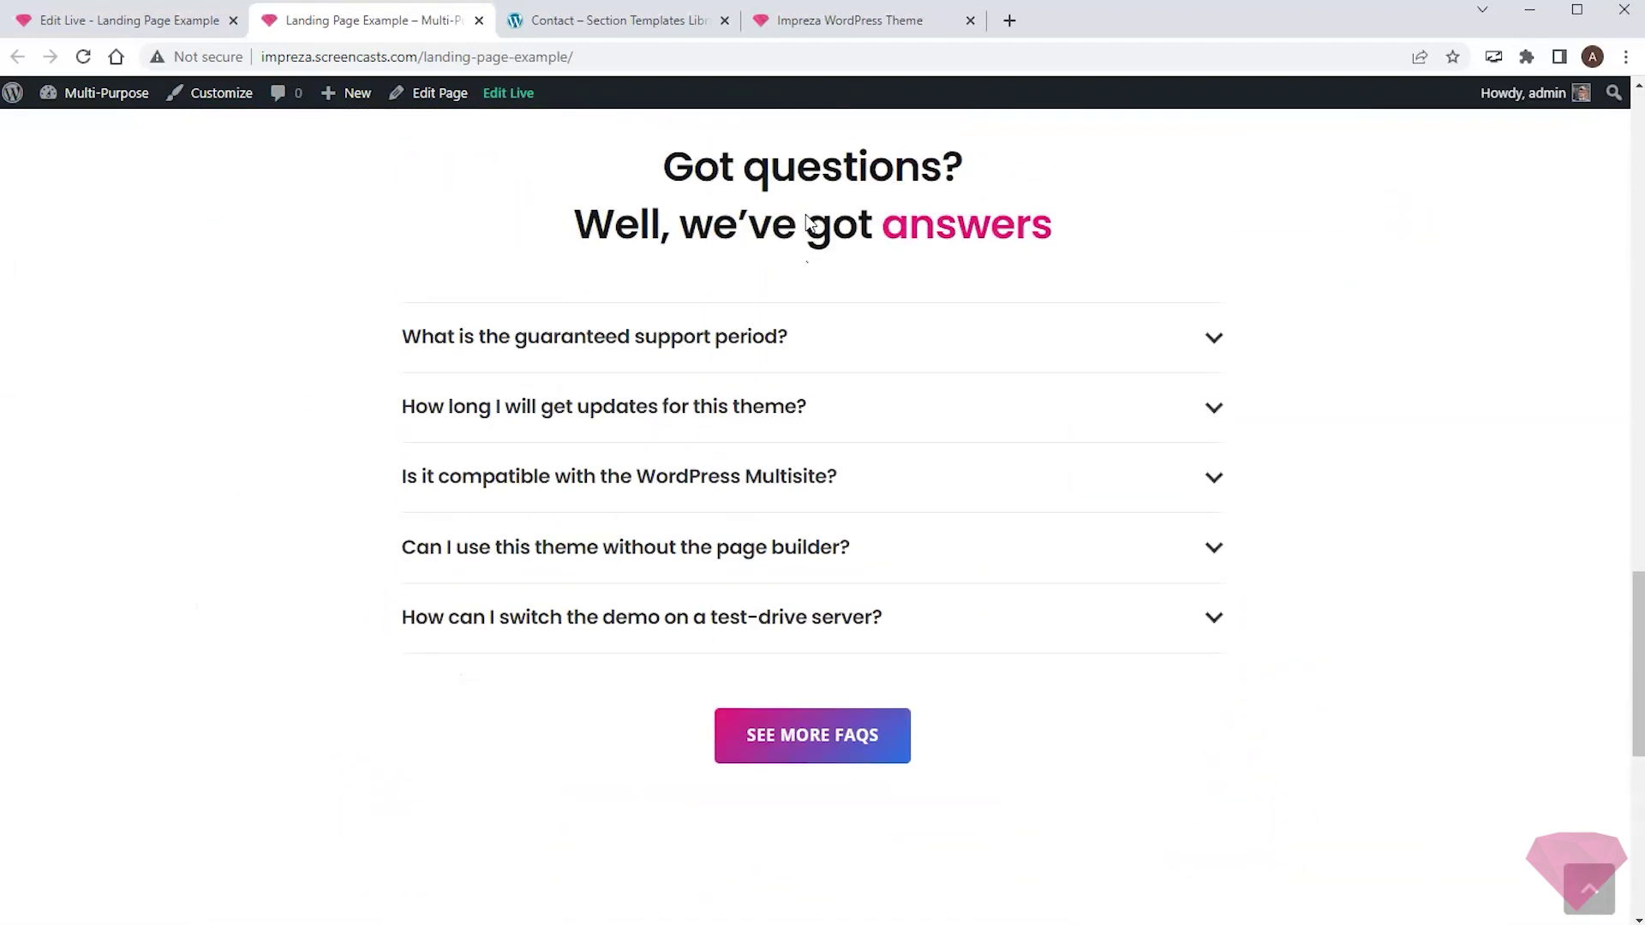